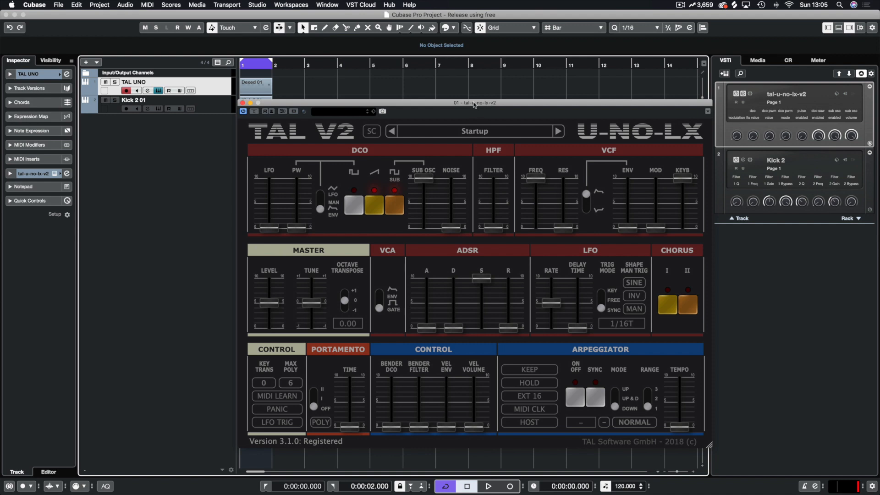
# - Move the synth window clear of the clips and audition the Kick 2 01 track in solo
pyautogui.moveTo(474, 104); pyautogui.dragTo(458, 104)
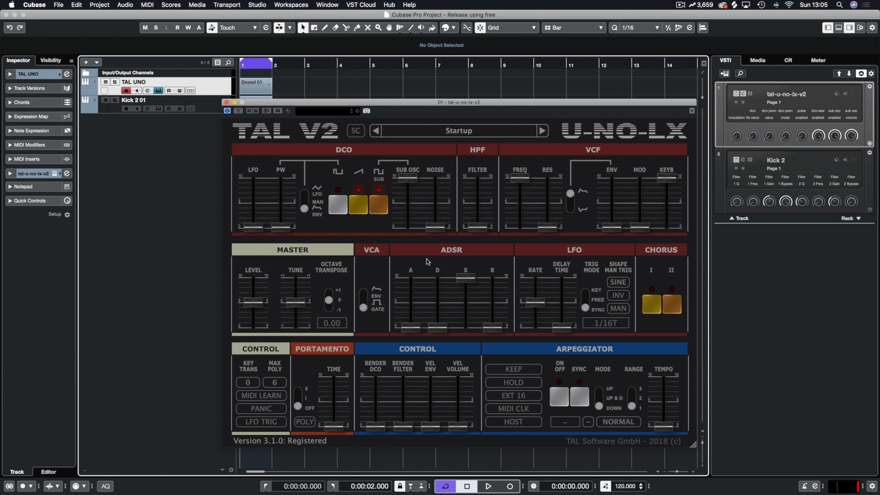
pyautogui.moveTo(593, 107); pyautogui.dragTo(560, 101)
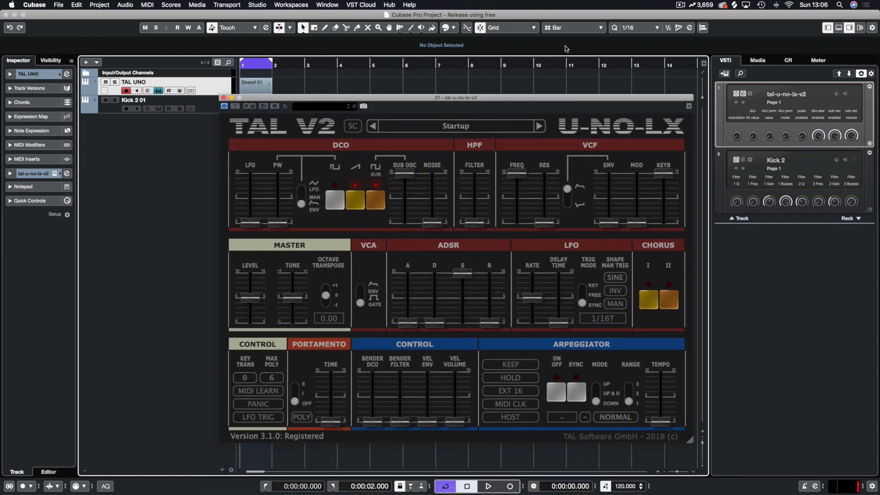
pyautogui.moveTo(440, 98); pyautogui.dragTo(501, 82)
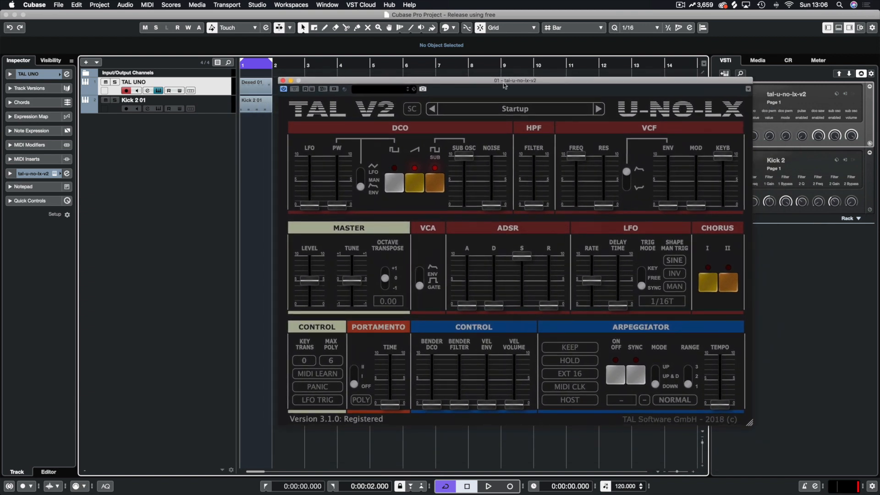
pyautogui.click(242, 90)
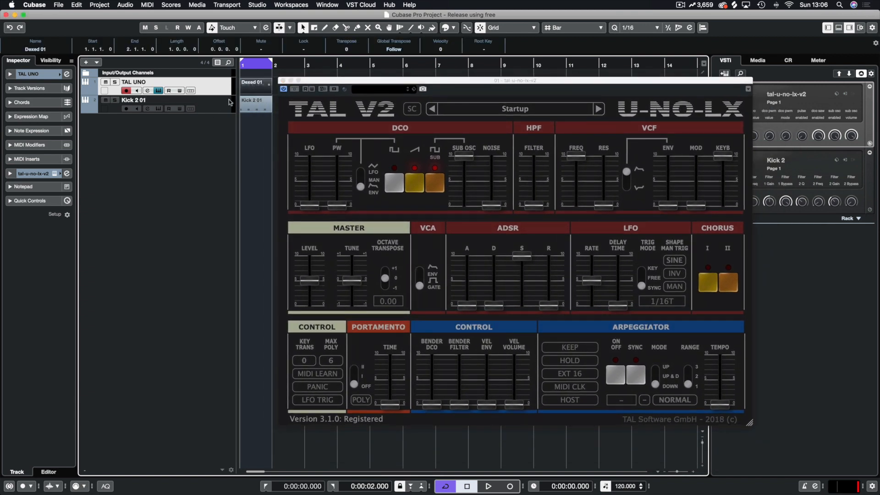
pyautogui.click(116, 101)
pyautogui.press('space')
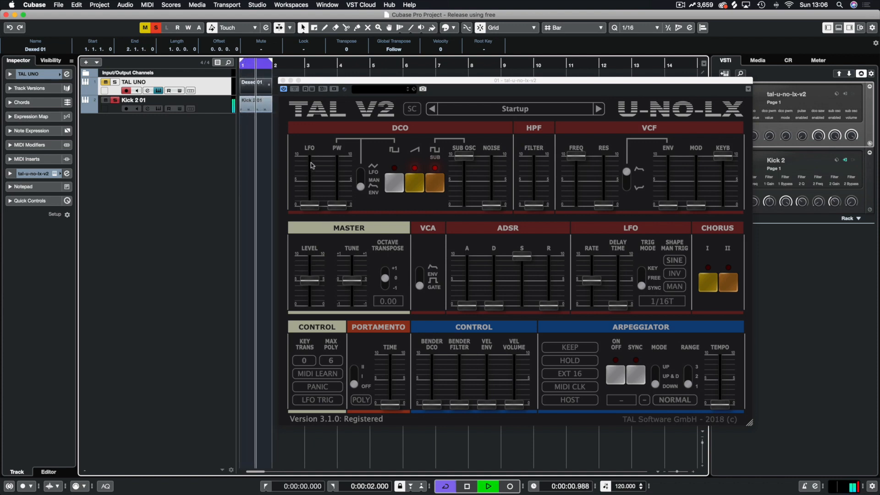
pyautogui.press('space')
pyautogui.click(116, 100)
# - Audition the TAL UNO track in solo, stop playback and clear the solo
pyautogui.click(115, 81)
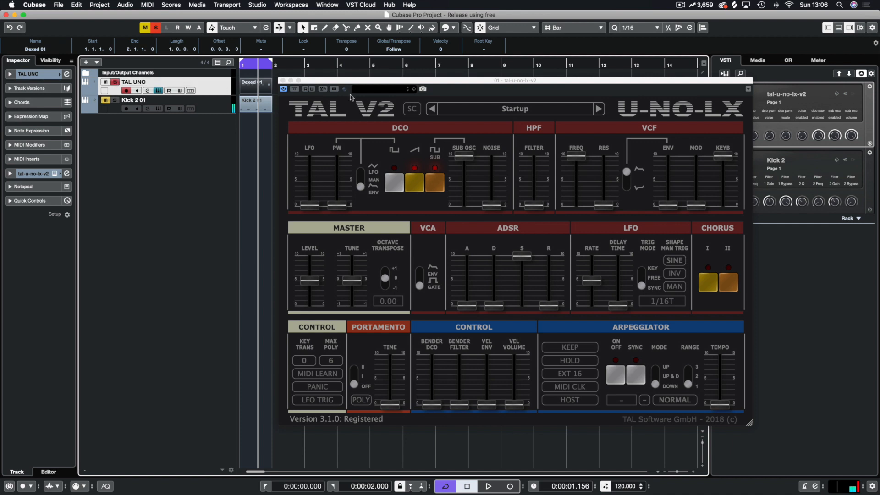
pyautogui.press('space')
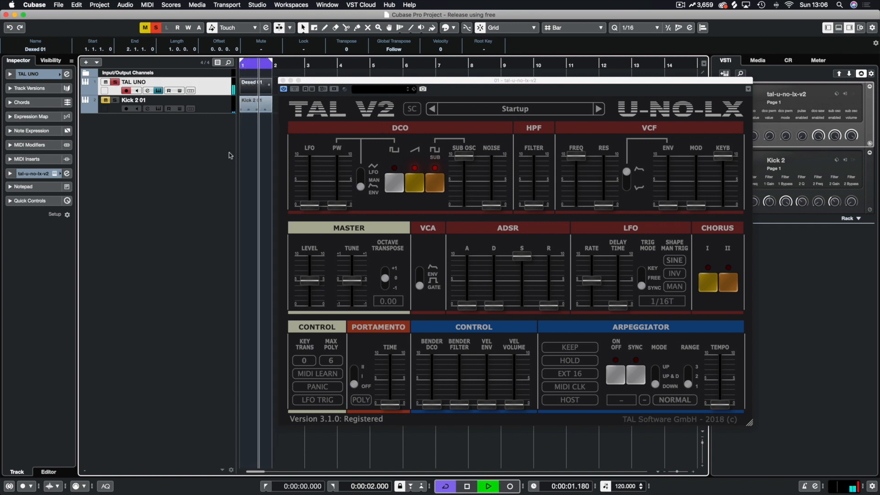
pyautogui.press('space')
pyautogui.click(115, 82)
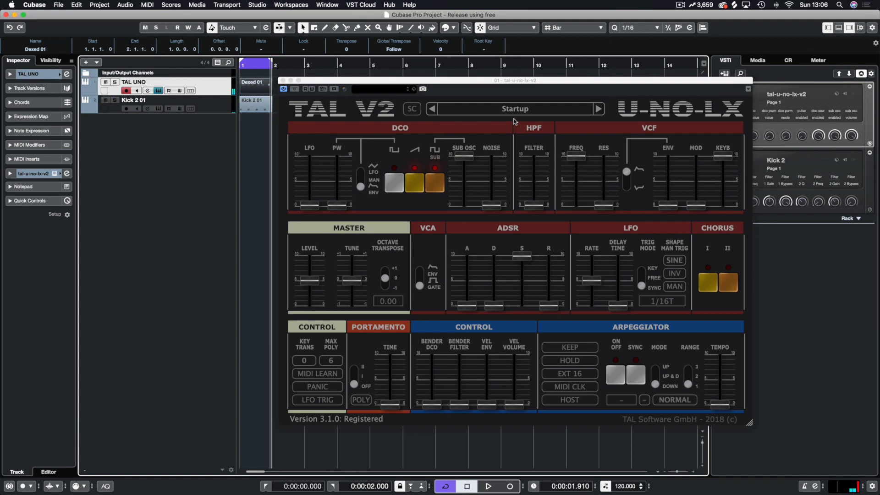
# - Insert the Kickstart plug-in in the first insert slot of the TAL UNO channel in the MixConsole
pyautogui.moveTo(516, 81); pyautogui.dragTo(426, 102)
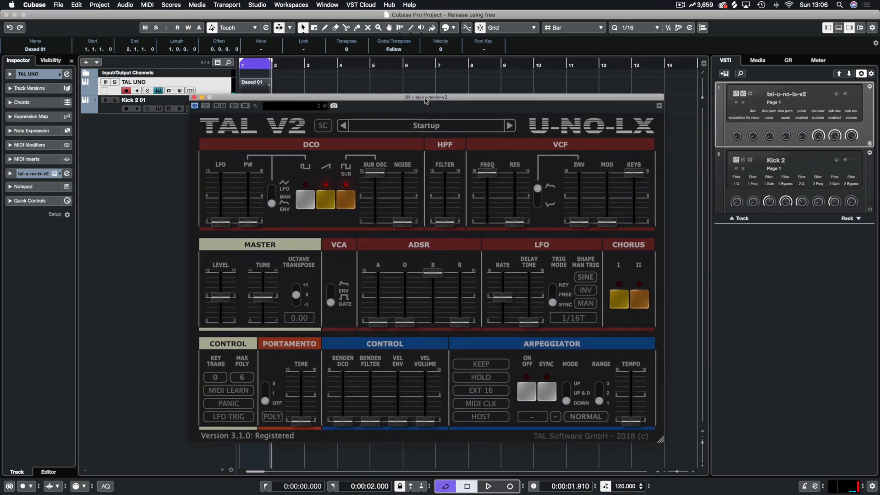
pyautogui.press('F3')
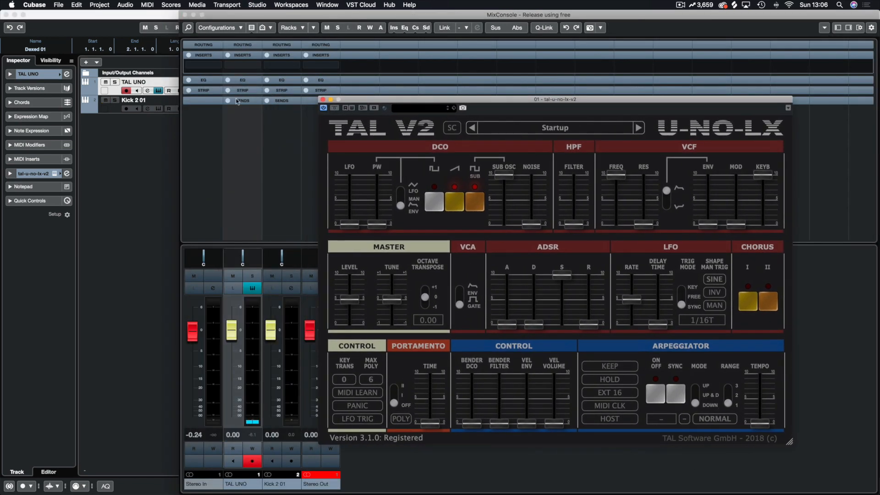
pyautogui.click(251, 65)
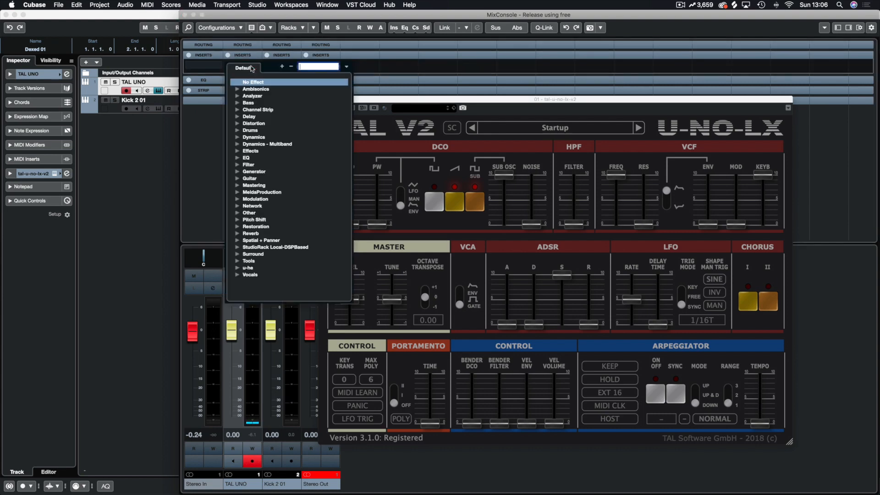
pyautogui.write('kick')
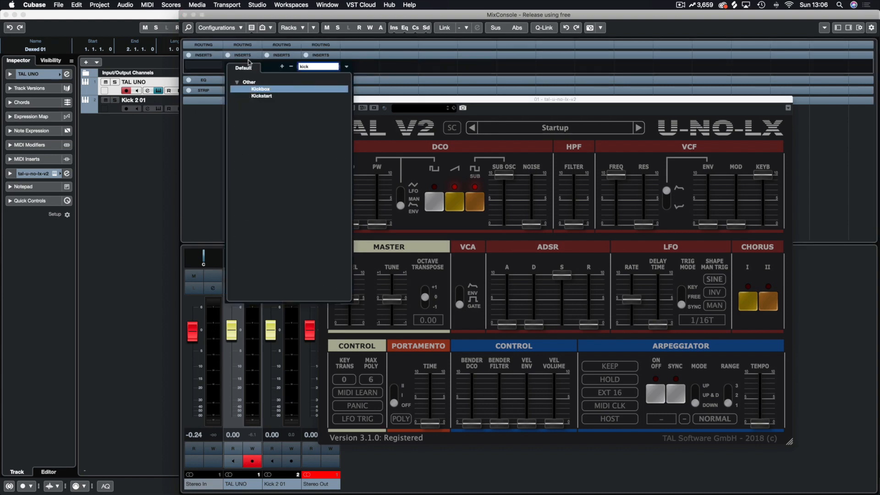
pyautogui.click(262, 96)
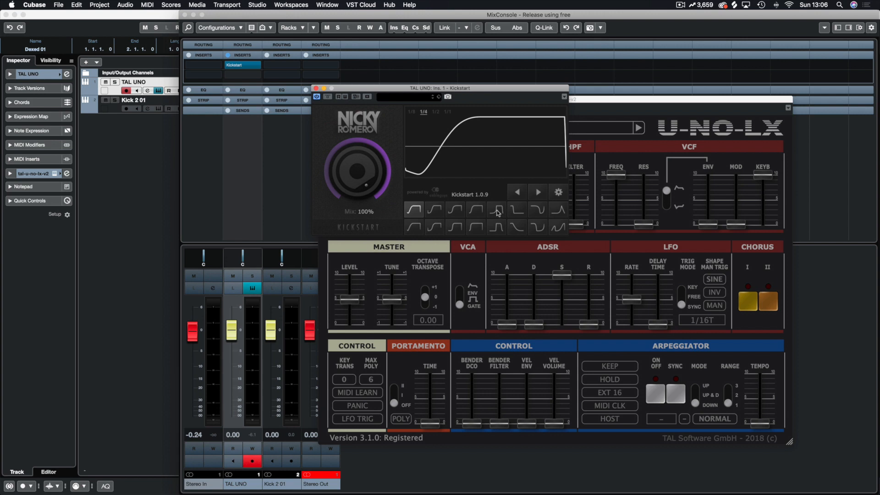
# - Choose Kickstart's third ducking curve in the upper row and set its mix to 60% during playback, closing the plug-in and mixer
pyautogui.click(452, 211)
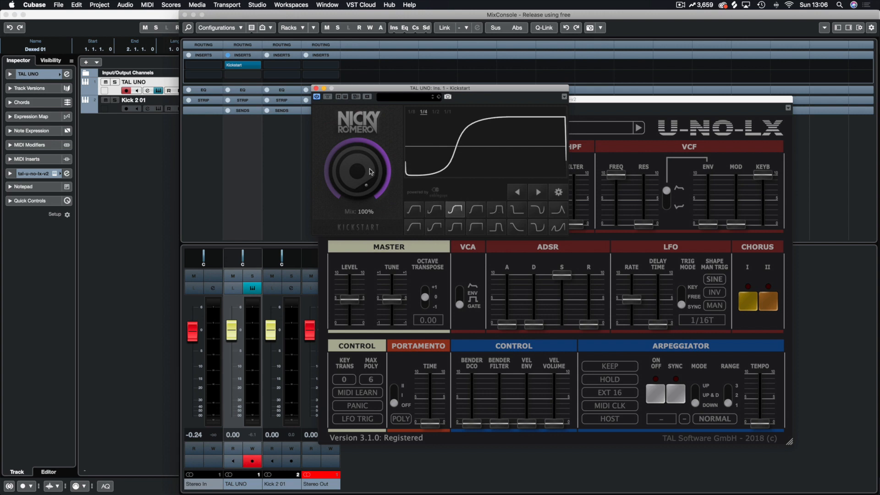
pyautogui.press('space')
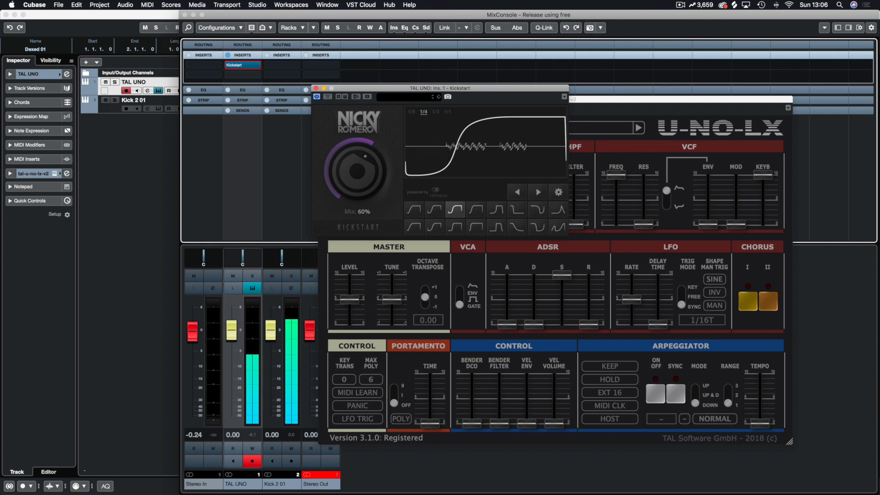
pyautogui.click(317, 88)
pyautogui.click(185, 14)
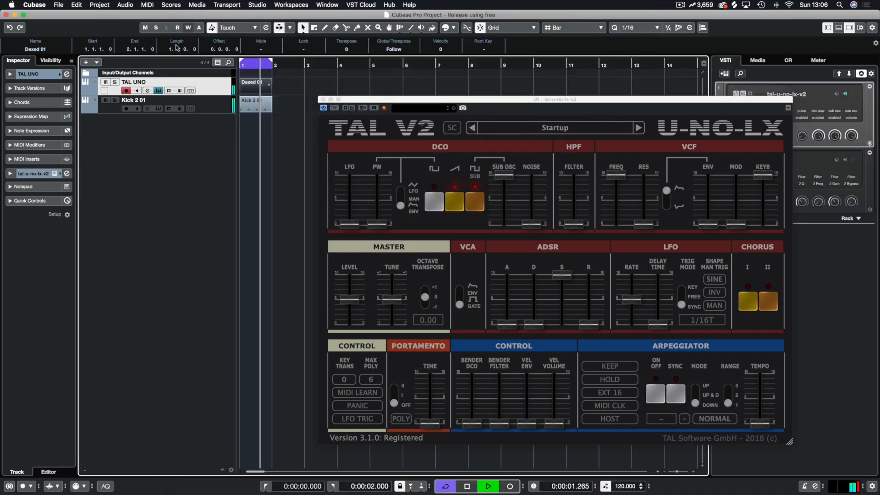
# - Compare the ducked TAL UNO track in solo and together with the kick, and stop playback
pyautogui.click(115, 82)
pyautogui.click(115, 82)
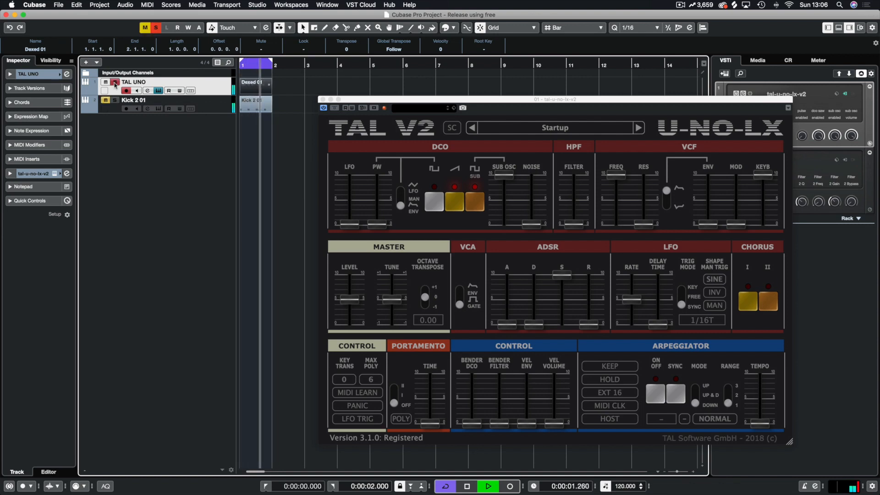
pyautogui.click(115, 83)
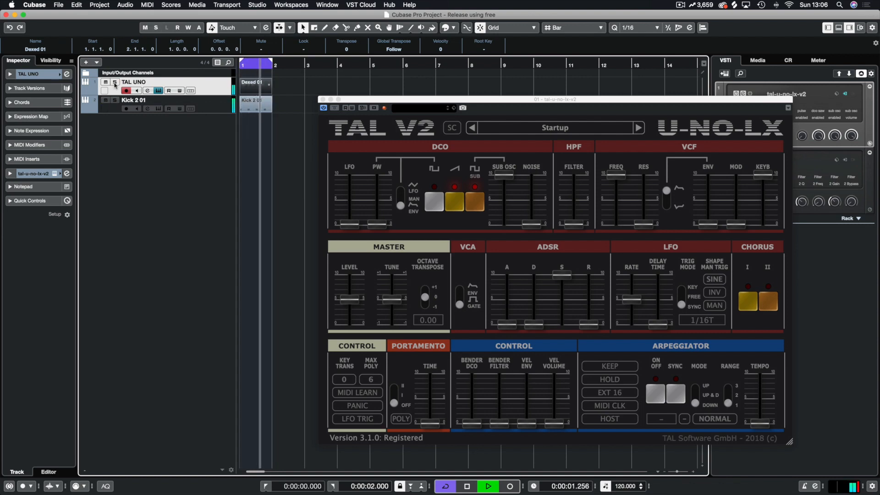
pyautogui.press('space')
# - Play the TAL UNO track in solo, enabling the synth's DCO pulse wave and raising its pulse width to about a quarter
pyautogui.moveTo(428, 101); pyautogui.dragTo(292, 99)
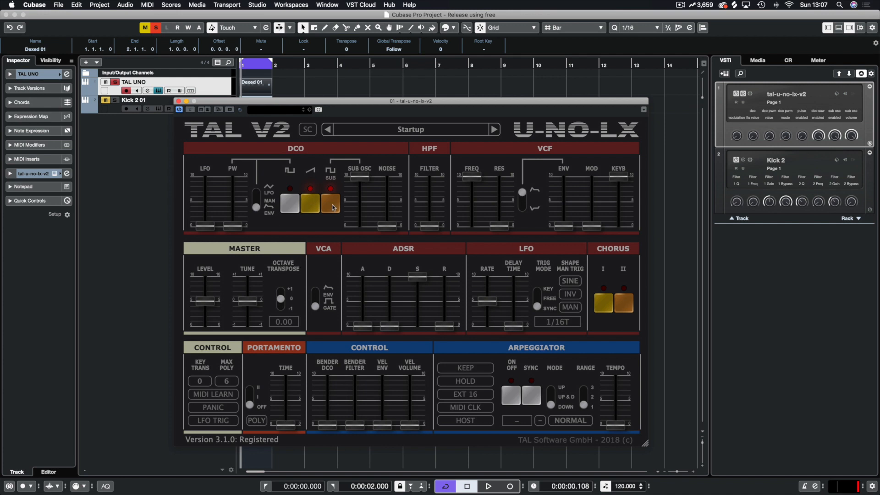
pyautogui.click(155, 212)
pyautogui.press('space')
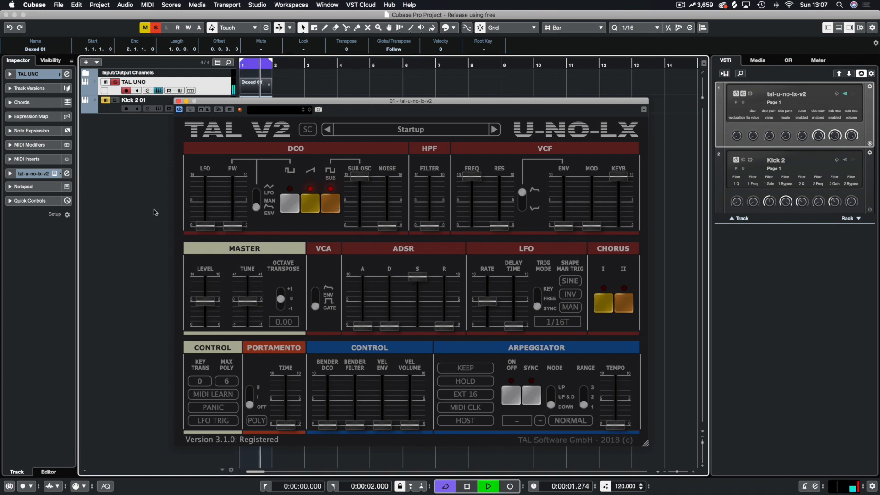
pyautogui.moveTo(234, 227)
pyautogui.mouseDown()
pyautogui.moveTo(242, 185)
pyautogui.moveTo(239, 216)
pyautogui.mouseUp()
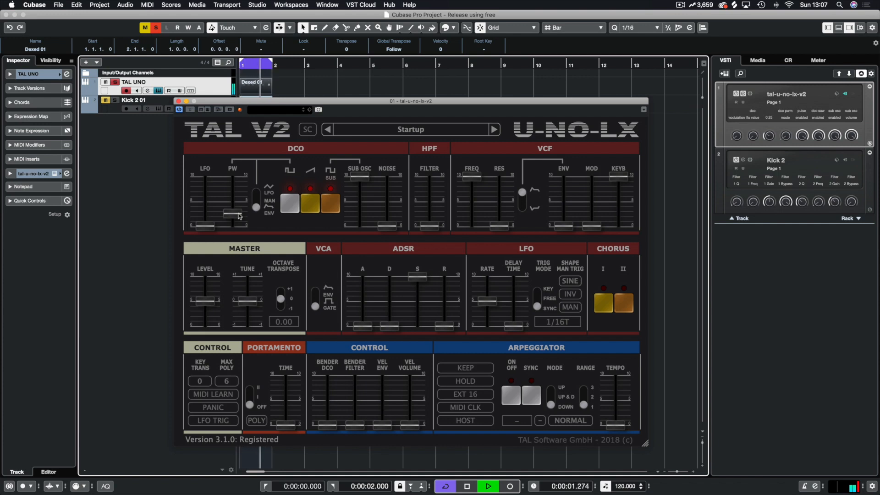
# - Try toggling the sub and saw waves and shifting the octave transpose, restoring each setting
pyautogui.click(335, 204)
pyautogui.click(316, 204)
pyautogui.click(280, 306)
pyautogui.click(281, 299)
# - Fine-tune the DCO with pulse width at about a quarter, sub oscillator at about 8 and noise at about 2, then stop playback
pyautogui.moveTo(232, 214)
pyautogui.mouseDown()
pyautogui.moveTo(235, 225)
pyautogui.moveTo(242, 169)
pyautogui.moveTo(240, 229)
pyautogui.moveTo(240, 219)
pyautogui.mouseUp()
pyautogui.moveTo(389, 99); pyautogui.dragTo(373, 67)
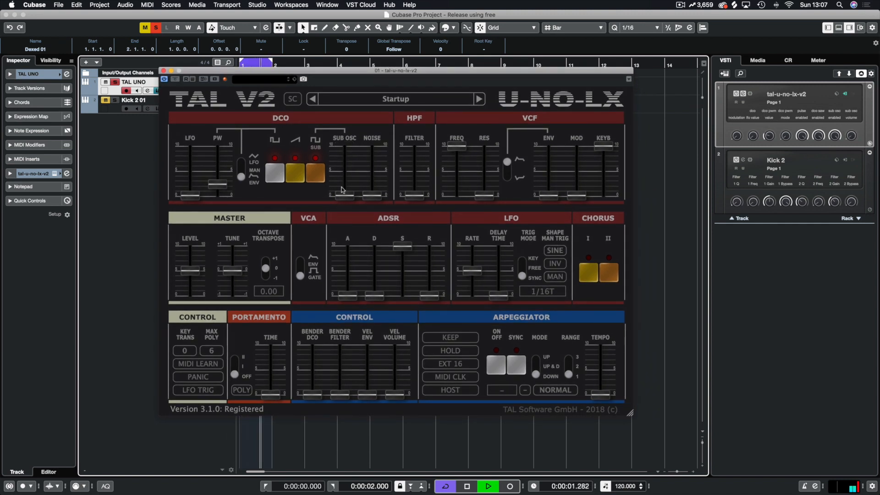
pyautogui.moveTo(341, 189); pyautogui.dragTo(353, 153)
pyautogui.moveTo(371, 195)
pyautogui.mouseDown()
pyautogui.moveTo(376, 146)
pyautogui.moveTo(375, 187)
pyautogui.mouseUp()
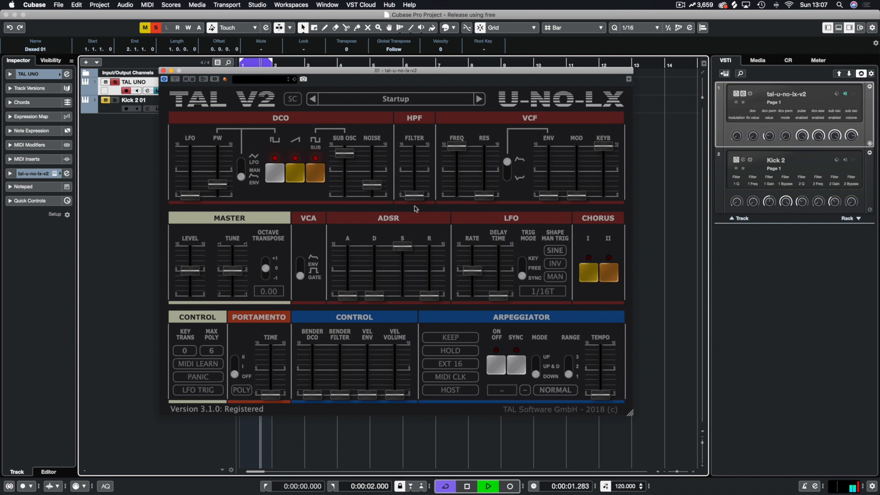
pyautogui.moveTo(414, 195)
pyautogui.mouseDown()
pyautogui.moveTo(415, 147)
pyautogui.moveTo(415, 196)
pyautogui.mouseUp()
pyautogui.press('space')
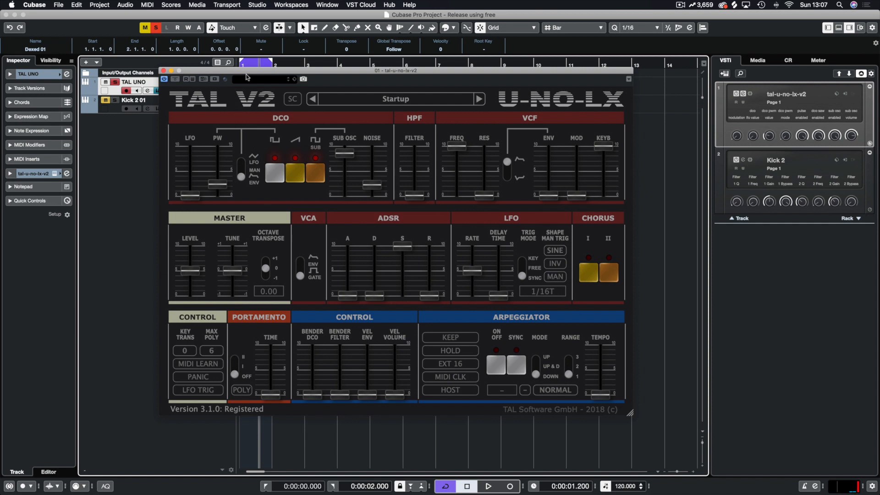
# - Solo the kick alongside the bass, start playback and lower the synth's master level to about 4
pyautogui.moveTo(247, 76); pyautogui.dragTo(365, 124)
pyautogui.click(116, 100)
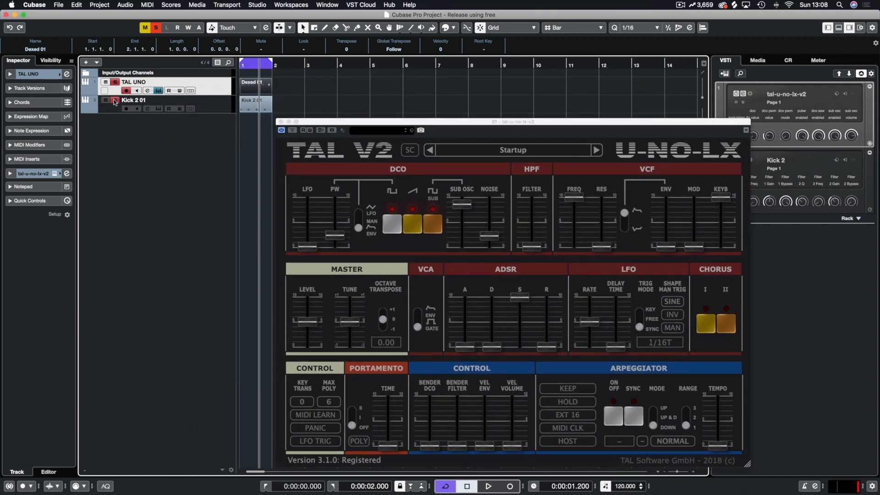
pyautogui.press('space')
pyautogui.moveTo(528, 123); pyautogui.dragTo(486, 97)
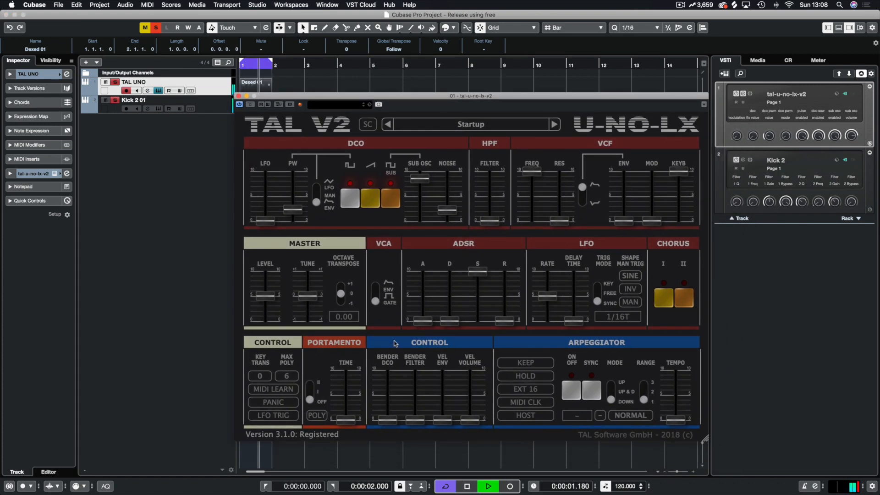
pyautogui.moveTo(264, 296); pyautogui.dragTo(264, 304)
# - Move the synth window aside and enable both Chorus I and Chorus II
pyautogui.moveTo(500, 96); pyautogui.dragTo(404, 65)
pyautogui.click(573, 267)
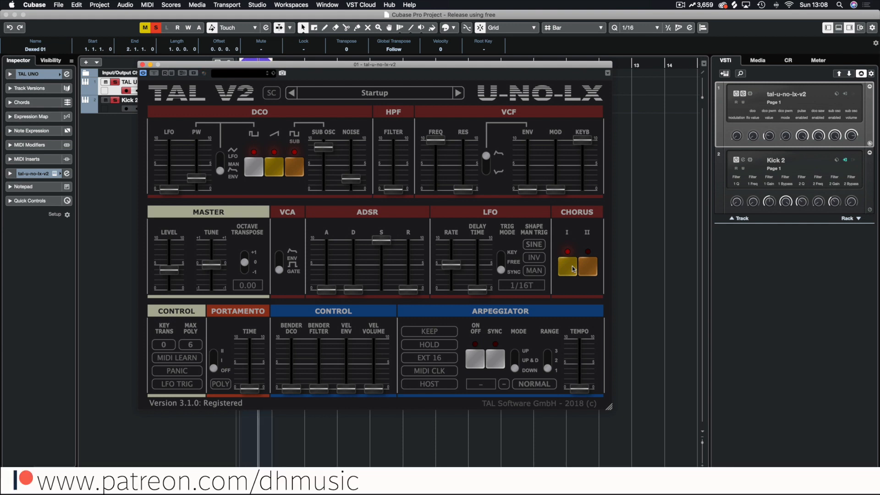
pyautogui.click(593, 268)
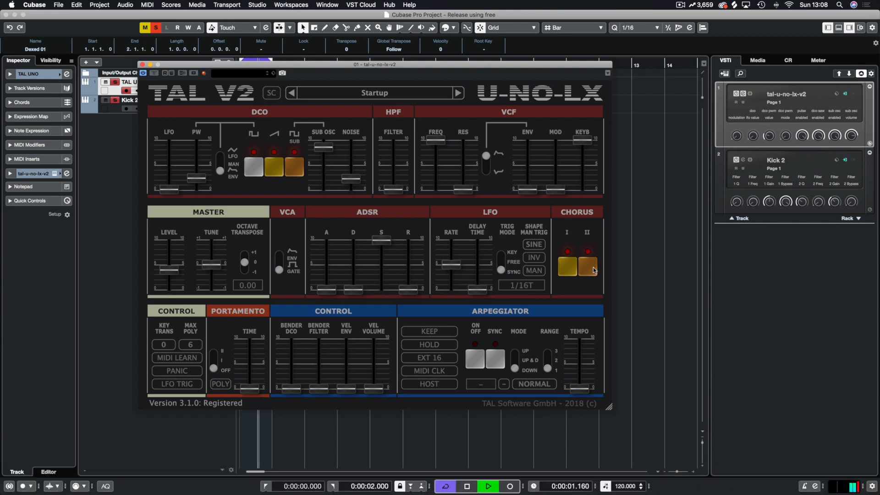
# - Compare the chorus combinations by starting and stopping playback, and keep only Chorus I enabled
pyautogui.press('space')
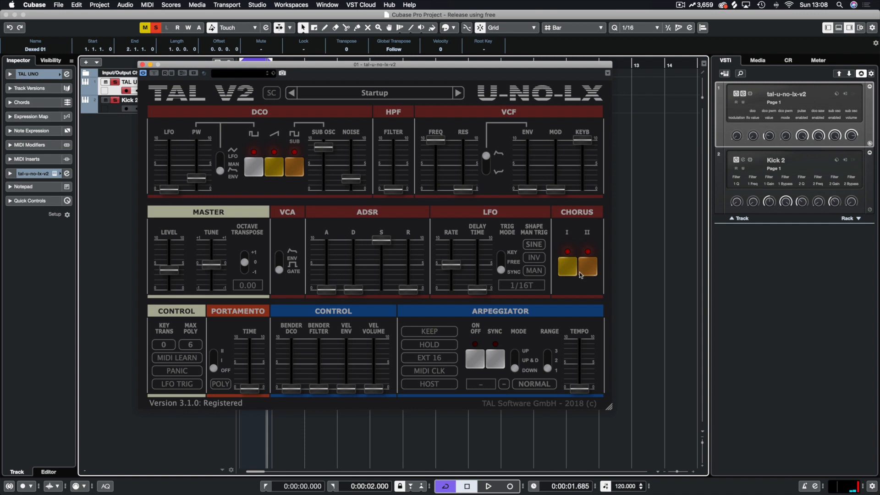
pyautogui.press('space')
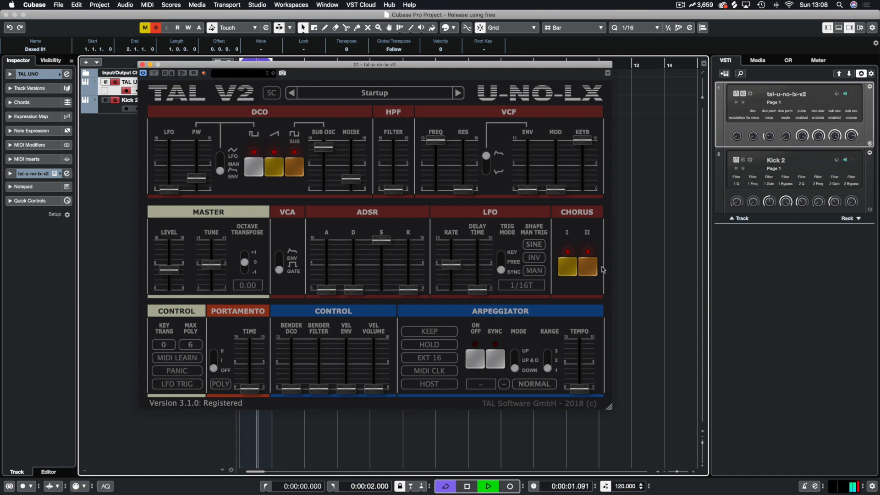
pyautogui.press('space')
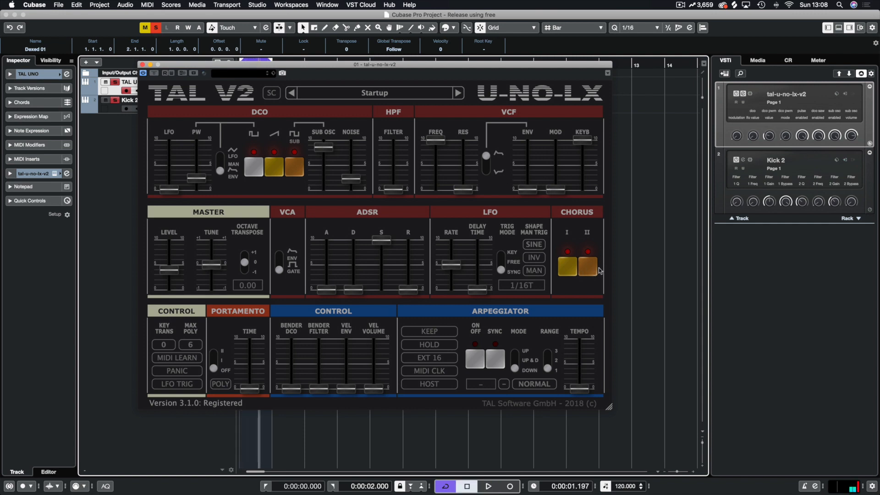
pyautogui.press('space')
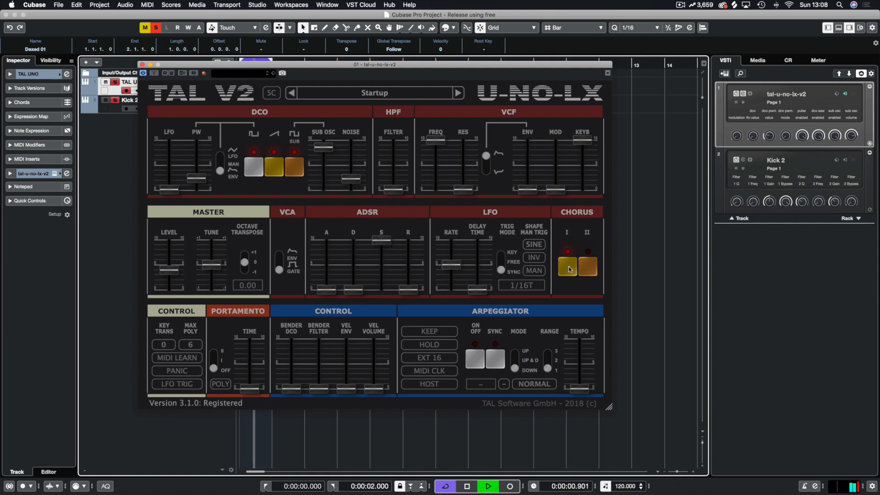
pyautogui.press('space')
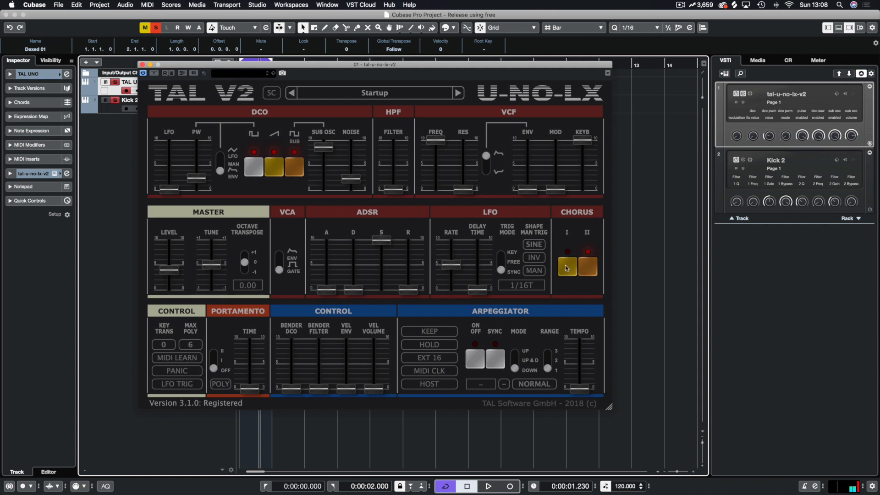
pyautogui.press('space')
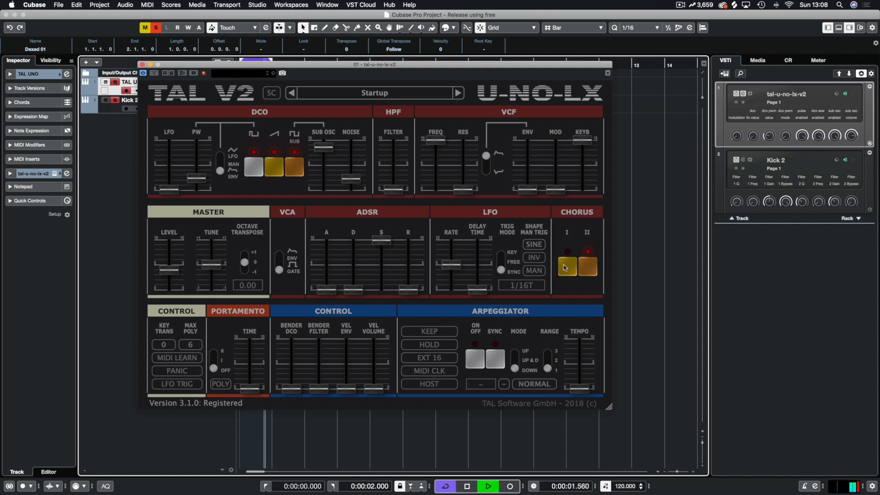
pyautogui.click(565, 269)
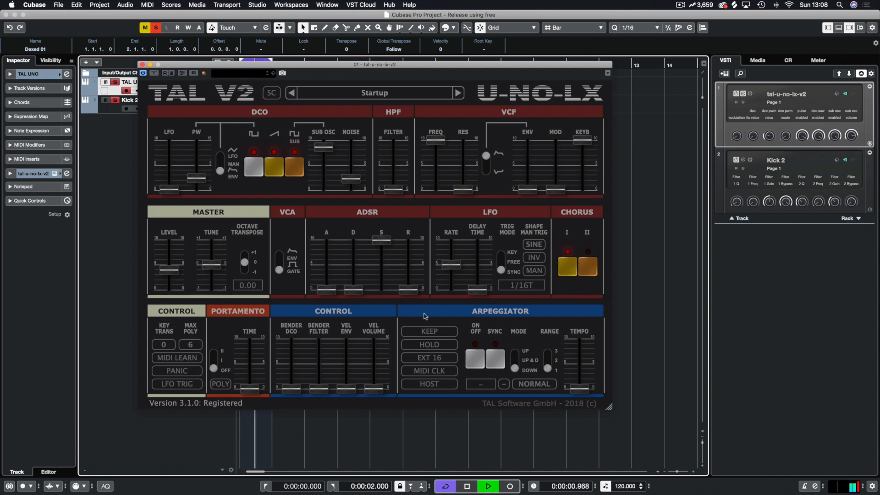
# - Switch off Chorus I, stop playback, move the synth window slightly down and restart playback
pyautogui.click(568, 262)
pyautogui.press('space')
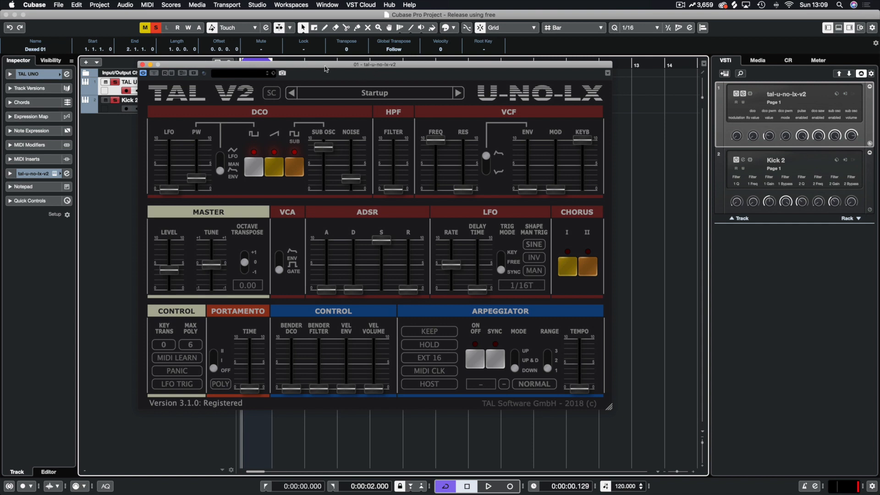
pyautogui.moveTo(325, 69); pyautogui.dragTo(340, 78)
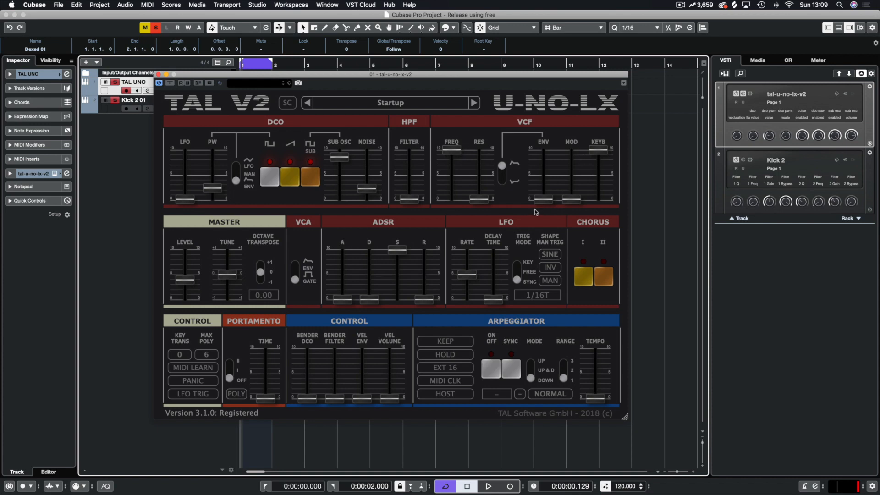
pyautogui.press('space')
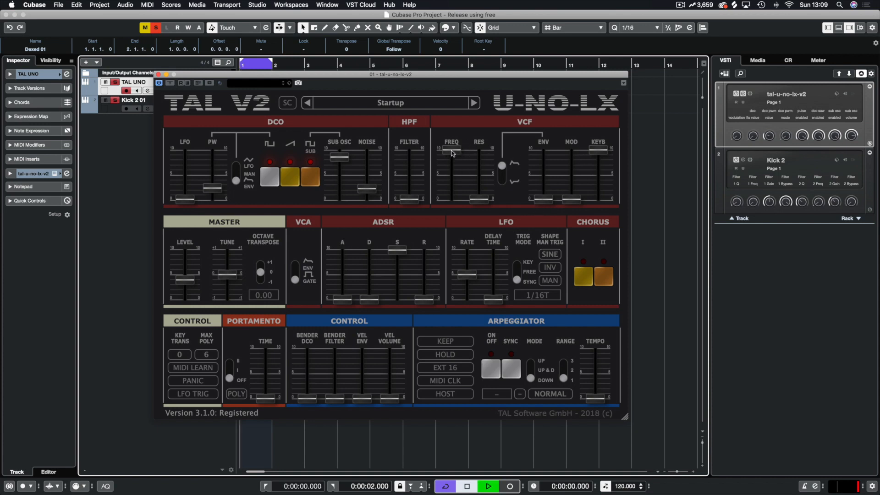
# - Set the VCF frequency and envelope amount to about 5, with ADSR decay at about 3 and sustain at about 1
pyautogui.moveTo(453, 155); pyautogui.dragTo(453, 178)
pyautogui.moveTo(549, 203); pyautogui.dragTo(551, 190)
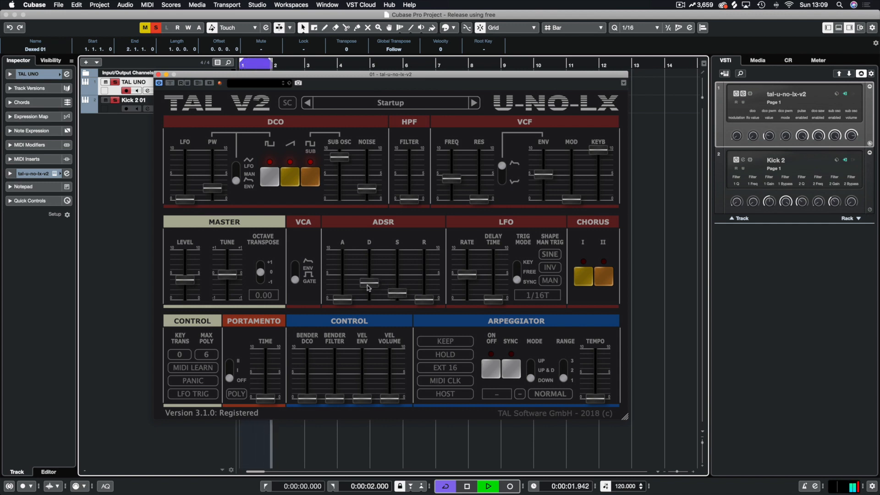
pyautogui.moveTo(552, 175)
pyautogui.mouseDown()
pyautogui.moveTo(551, 150)
pyautogui.moveTo(543, 178)
pyautogui.moveTo(544, 167)
pyautogui.mouseUp()
# - Fine-tune the VCF modulation, key tracking and envelope amount, raise the resonance to about 2 and stop playback
pyautogui.moveTo(572, 200)
pyautogui.mouseDown()
pyautogui.moveTo(586, 152)
pyautogui.moveTo(573, 175)
pyautogui.moveTo(572, 206)
pyautogui.mouseUp()
pyautogui.moveTo(604, 182); pyautogui.dragTo(600, 150)
pyautogui.moveTo(550, 169); pyautogui.dragTo(550, 177)
pyautogui.moveTo(478, 203)
pyautogui.mouseDown()
pyautogui.moveTo(480, 186)
pyautogui.moveTo(481, 195)
pyautogui.mouseUp()
pyautogui.press('space')
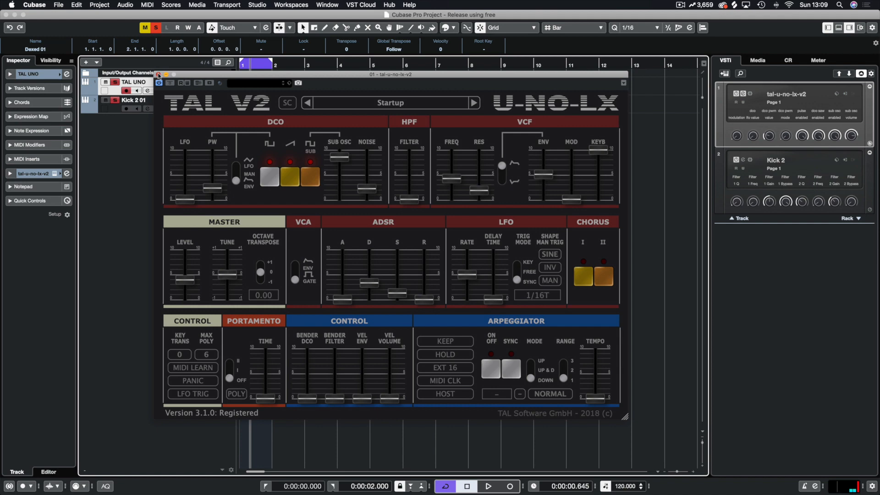
# - Close the synth window and briefly audition the bass pattern in the Key Editor
pyautogui.click(158, 74)
pyautogui.press('Return')
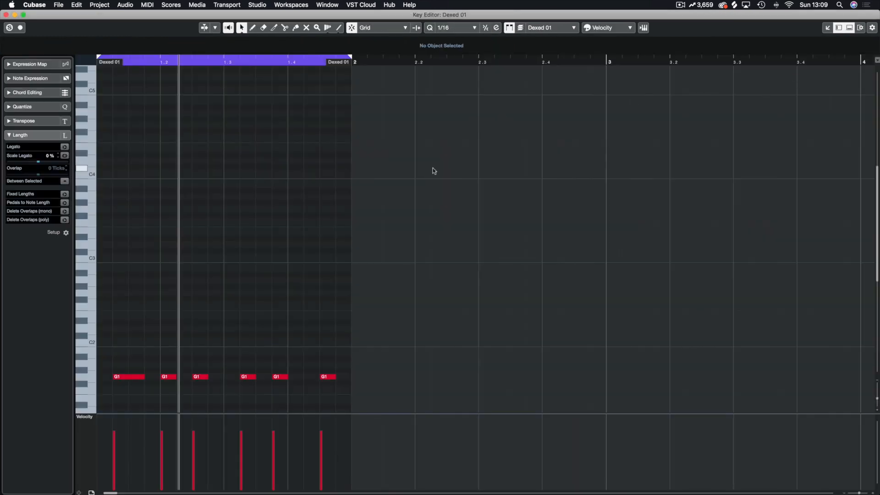
pyautogui.press('space')
pyautogui.press('Return')
pyautogui.press('space')
# - Add an instrument track with Spire-1.1 and move its window up so the whole synth fits on screen
pyautogui.click(724, 73)
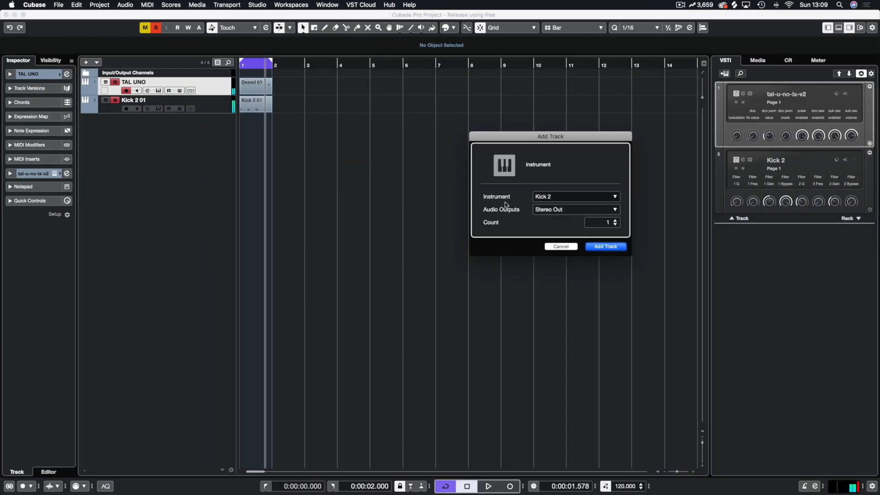
pyautogui.click(554, 198)
pyautogui.click(518, 367)
pyautogui.press('Return')
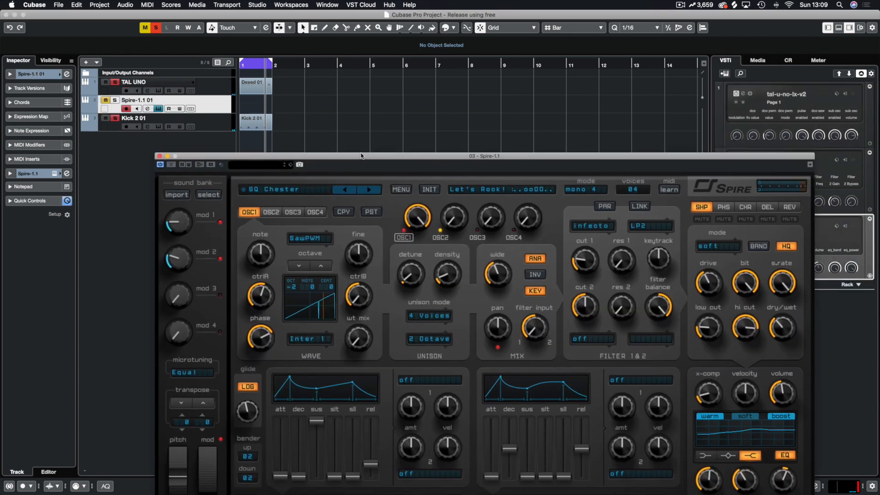
pyautogui.moveTo(395, 151); pyautogui.dragTo(341, 31)
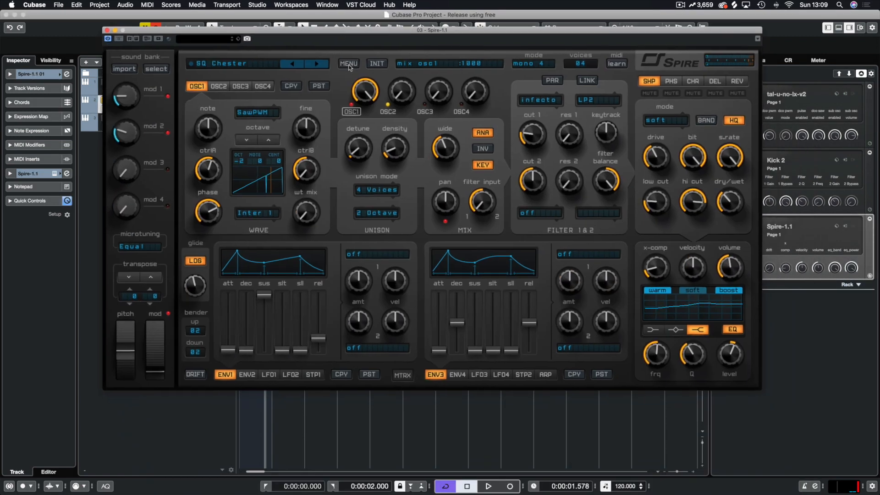
# - Load the Trancespire vol.1 sound bank in Spire
pyautogui.click(349, 64)
pyautogui.click(349, 63)
pyautogui.click(350, 64)
pyautogui.moveTo(354, 73)
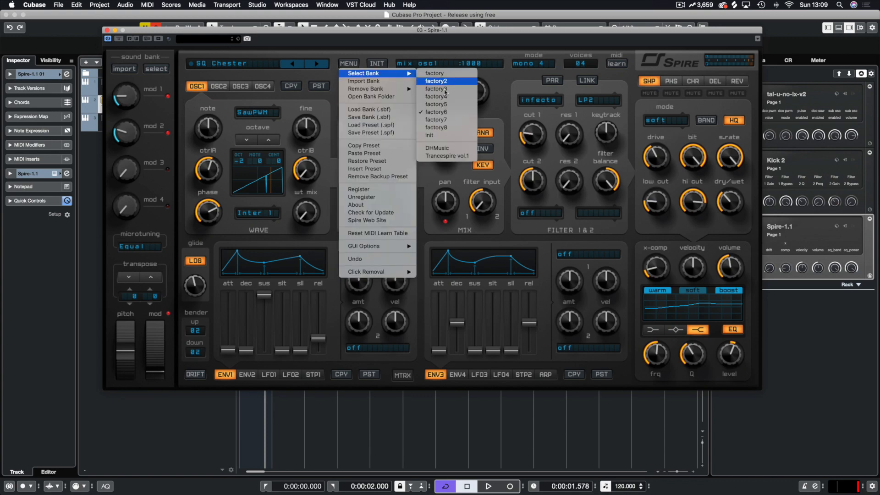
pyautogui.click(442, 156)
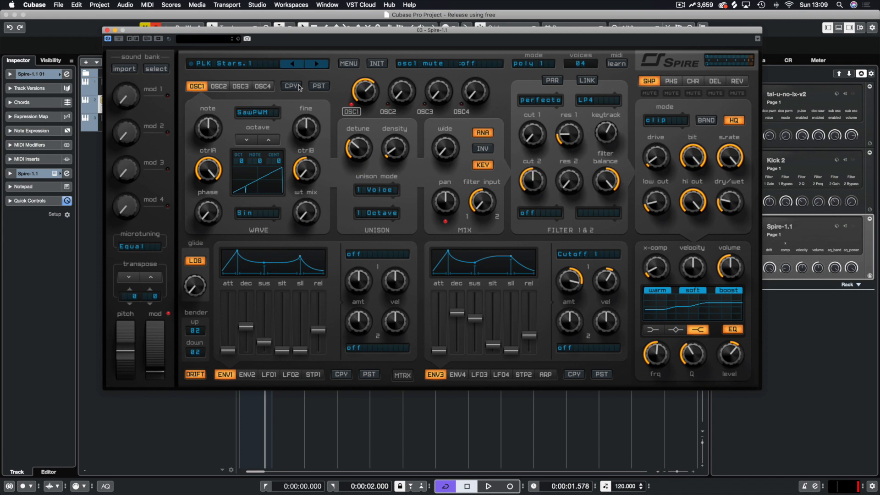
# - Choose the PLK_Box preset in Spire and close the synth window
pyautogui.click(234, 64)
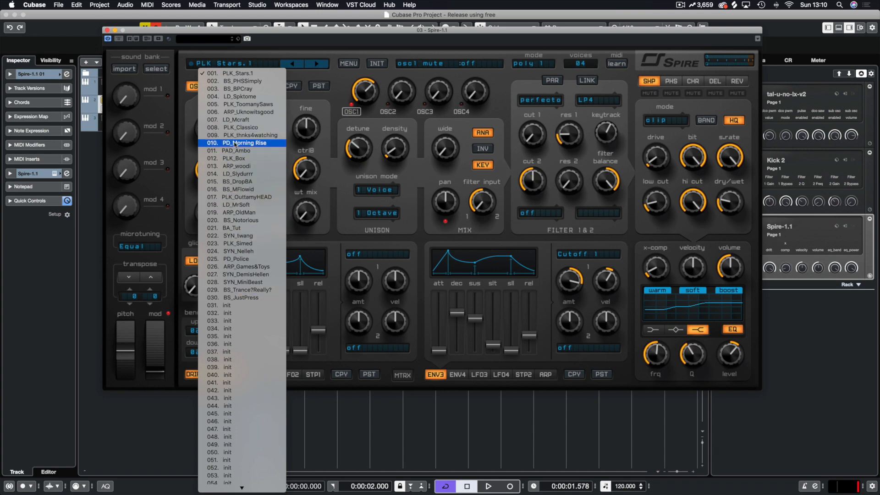
pyautogui.click(254, 158)
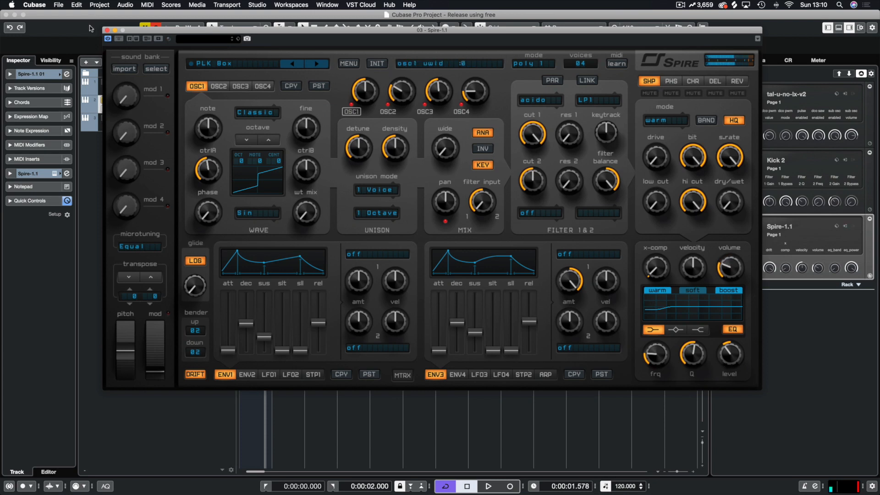
pyautogui.click(107, 30)
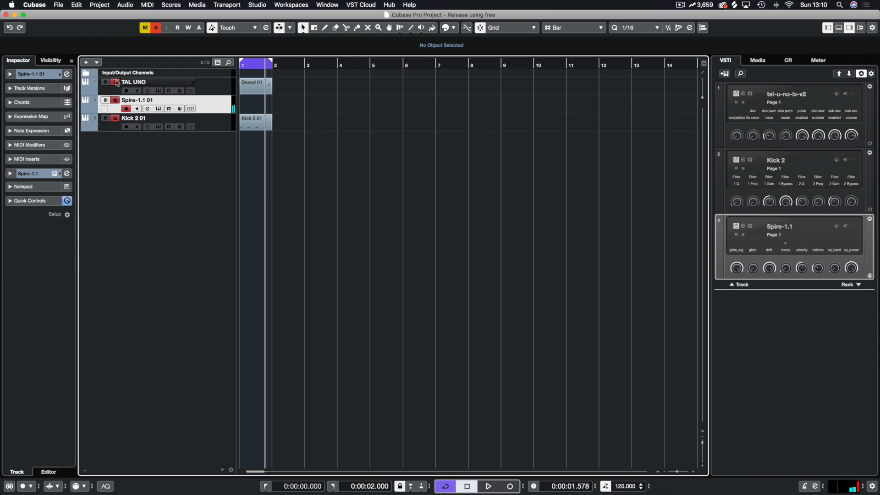
# - Deactivate all solos and check the bass part's notes in the Key Editor
pyautogui.click(157, 29)
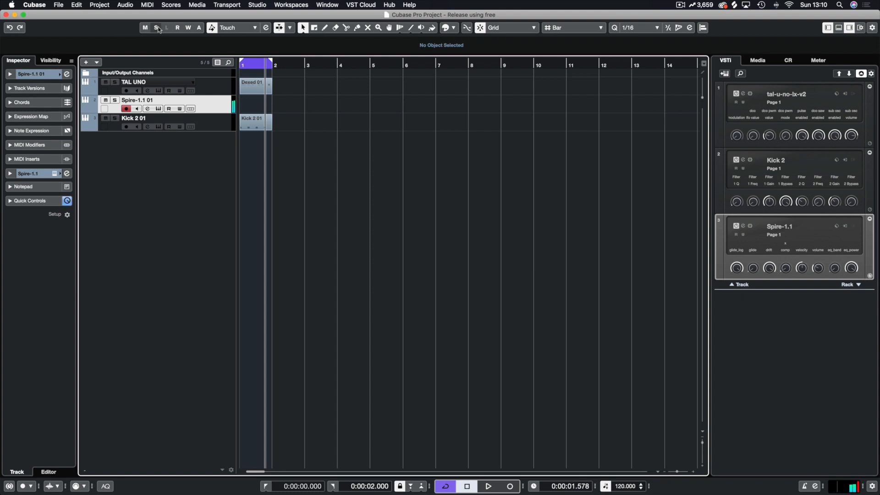
pyautogui.doubleClick(246, 85)
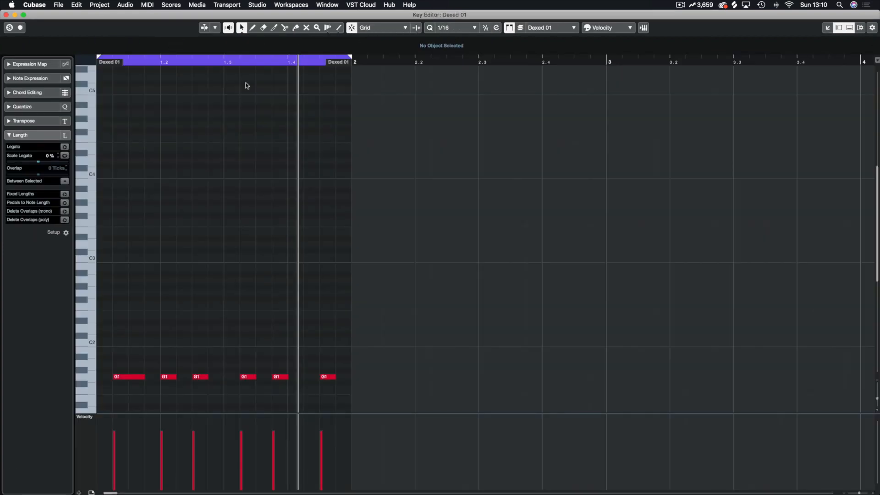
pyautogui.press('Return')
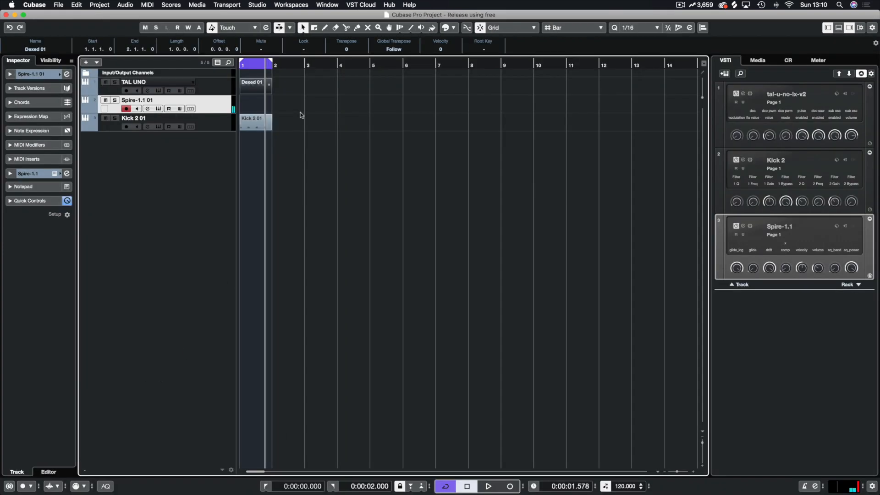
# - Duplicate the bass and kick parts three times to fill four bars, and set the loop range around all parts
pyautogui.keyDown('shift'); pyautogui.click(246, 125); pyautogui.keyUp('shift')
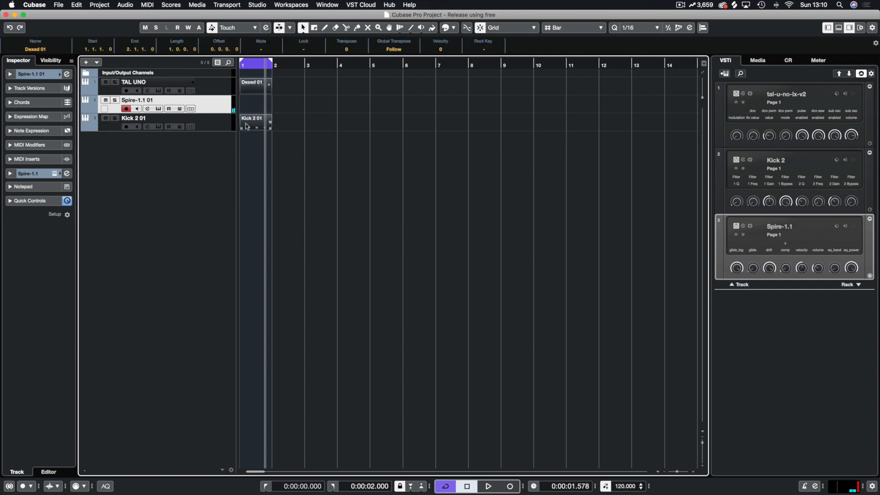
pyautogui.press('super+d')
pyautogui.press('super+d')
pyautogui.press('super+d')
pyautogui.press('super+a')
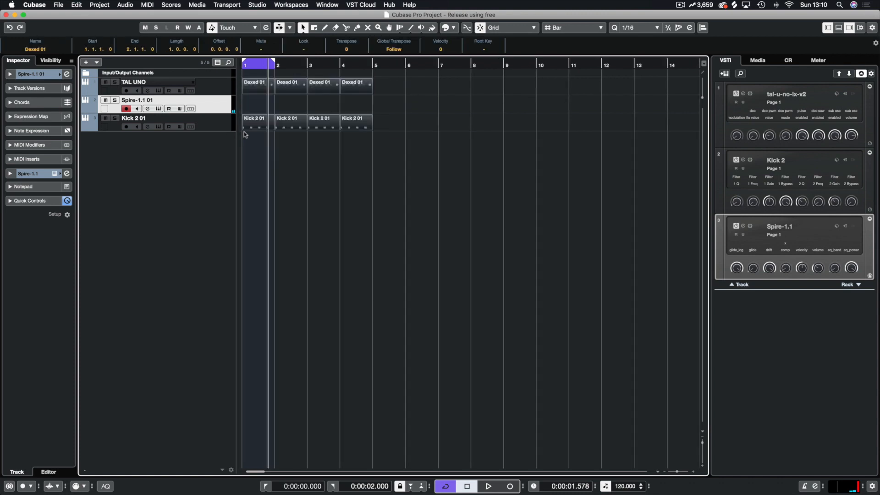
pyautogui.press('p')
pyautogui.click(338, 211)
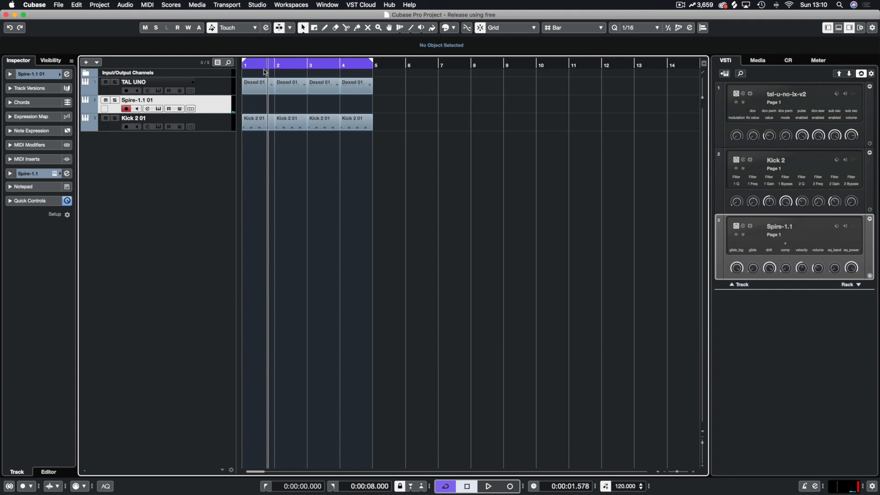
# - Lower the Spire channel's fader to about -9.7 dB in the MixConsole and close the mixer
pyautogui.press('F3')
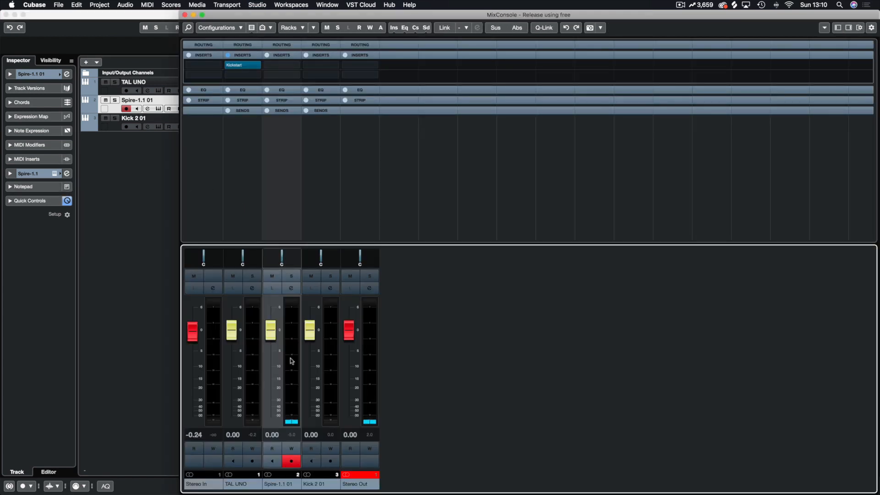
pyautogui.moveTo(290, 361); pyautogui.dragTo(283, 403)
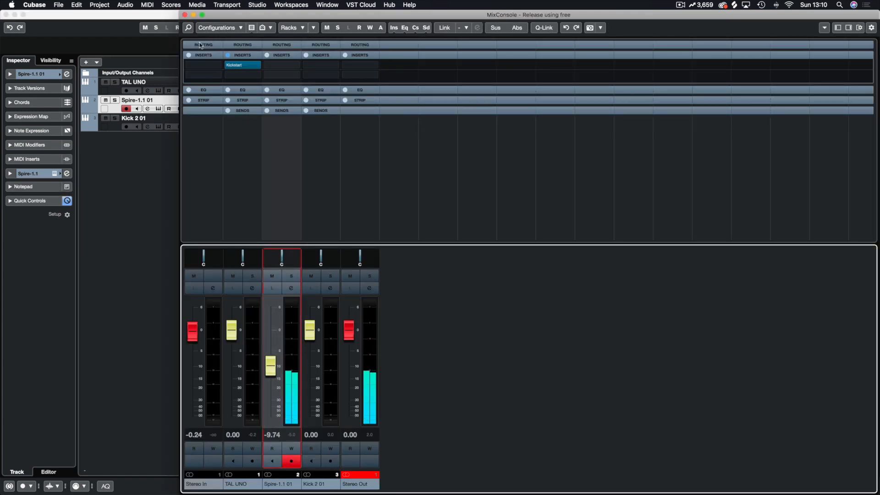
pyautogui.click(185, 15)
# - Solo the Spire track and record a sparse four-note pluck melody over the four-bar loop
pyautogui.press('space')
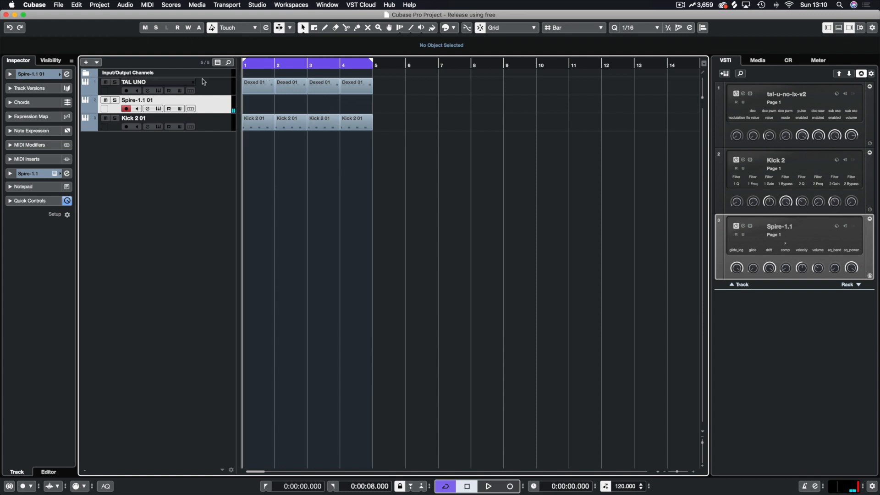
pyautogui.click(115, 101)
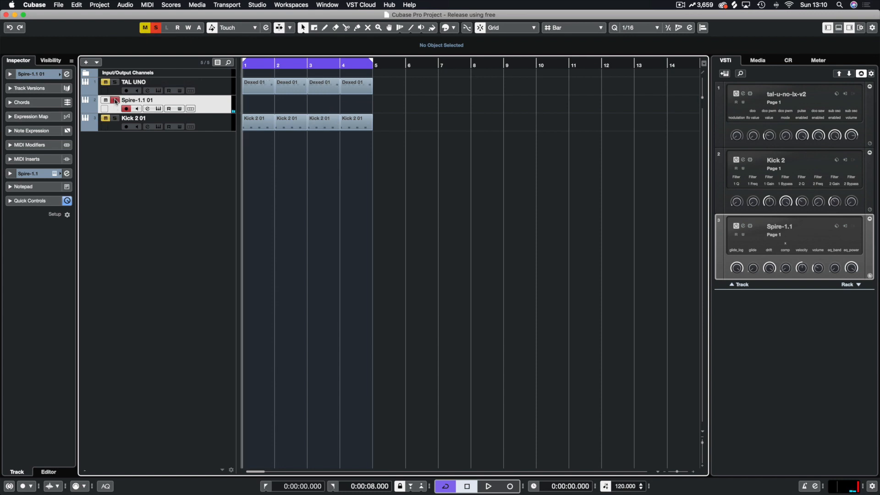
pyautogui.press('space')
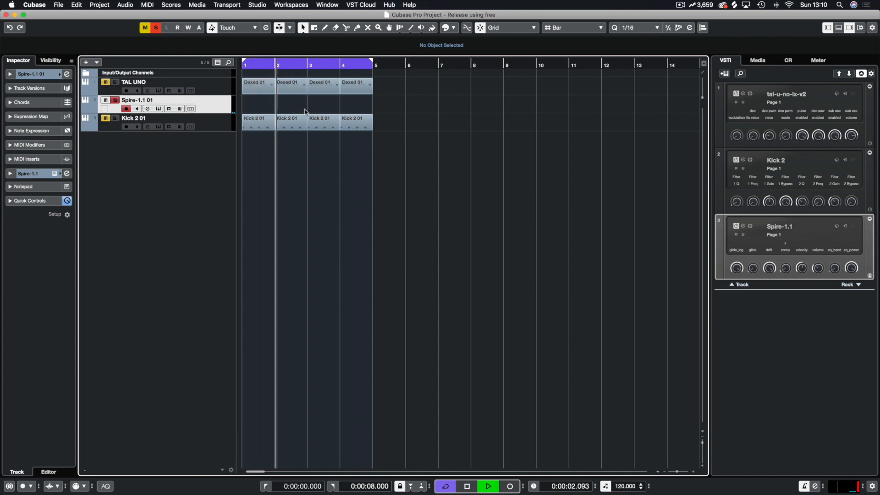
pyautogui.click(507, 487)
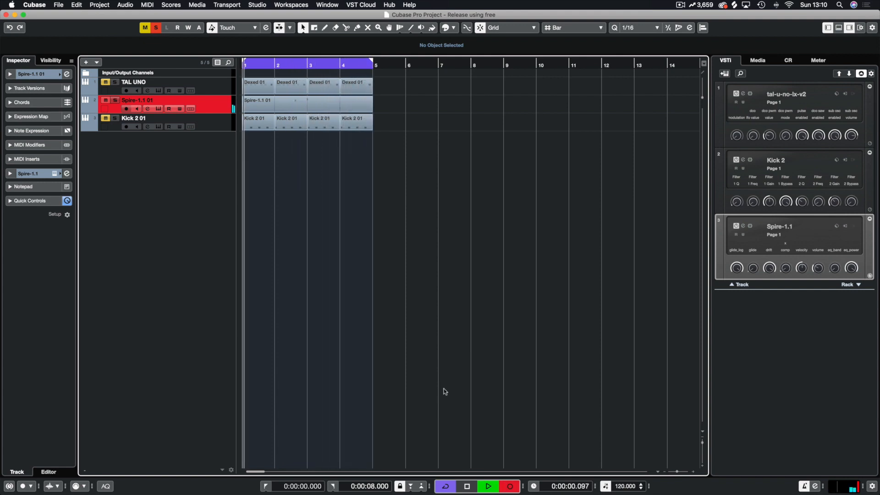
pyautogui.press('space')
# - Quantize the recorded Spire notes to 1/16 in the Key Editor and play the part with TAL UNO also soloed
pyautogui.doubleClick(279, 105)
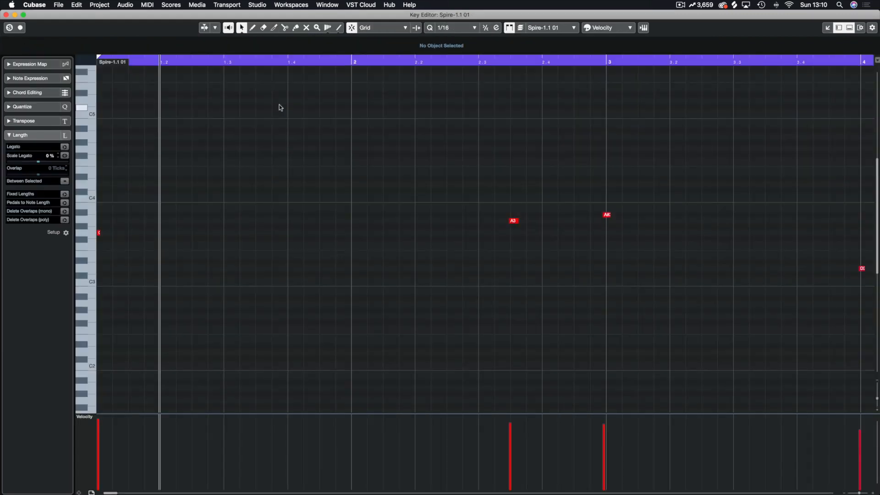
pyautogui.press('Return')
pyautogui.click(280, 168)
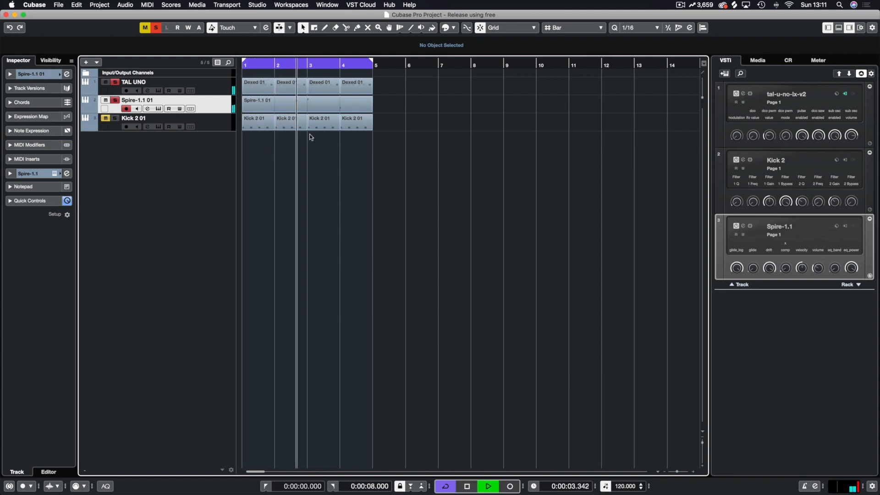
# - Move the Spire part's A3 note earlier to 2.3.1 in the Key Editor and return to the project
pyautogui.doubleClick(299, 106)
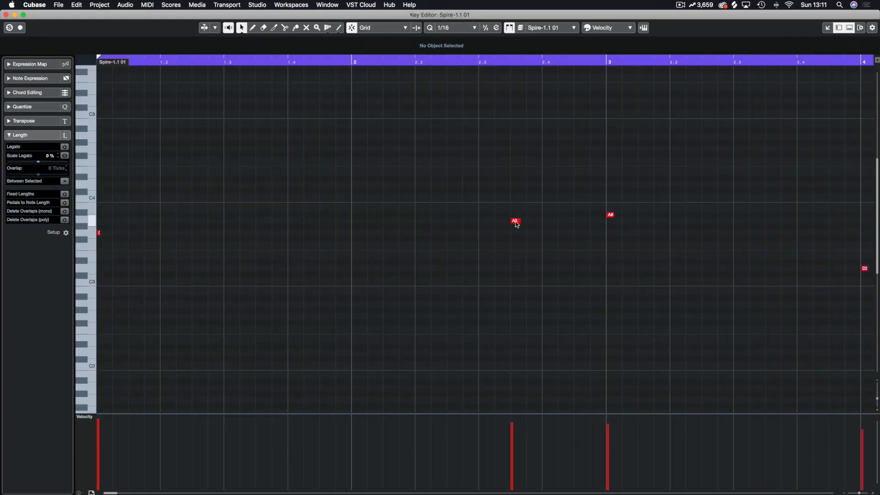
pyautogui.press('g')
pyautogui.press('g')
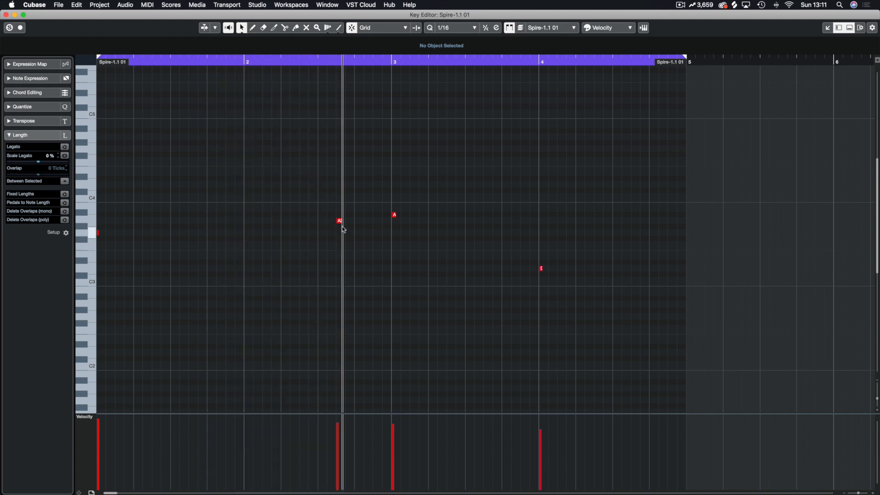
pyautogui.moveTo(339, 223); pyautogui.dragTo(321, 221)
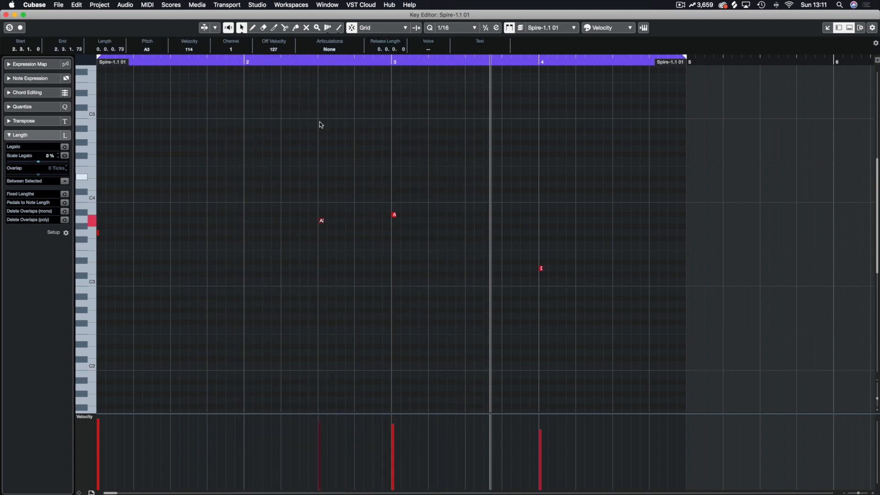
pyautogui.press('Return')
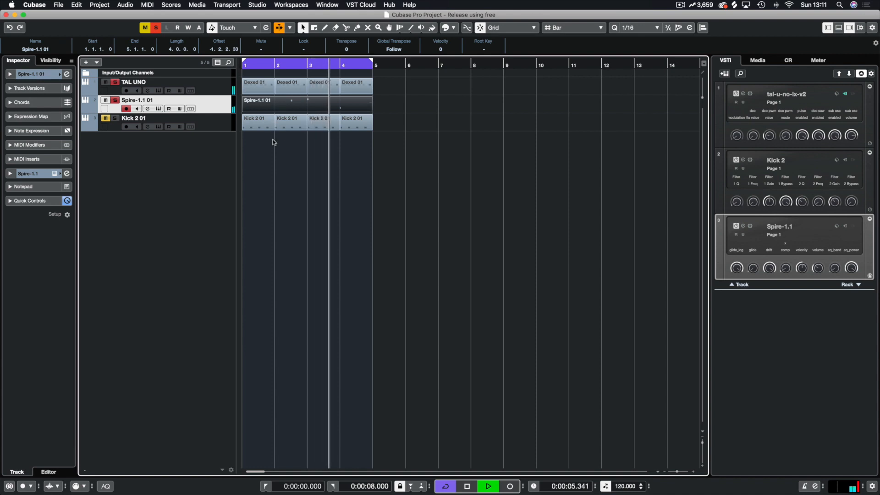
# - Select the TAL UNO track, stop playback and call up its synth in the instrument rack
pyautogui.click(217, 86)
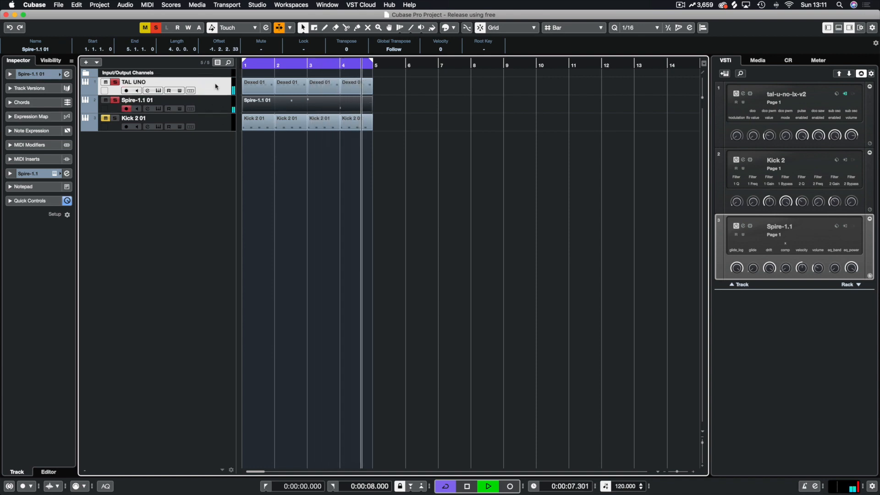
pyautogui.press('space')
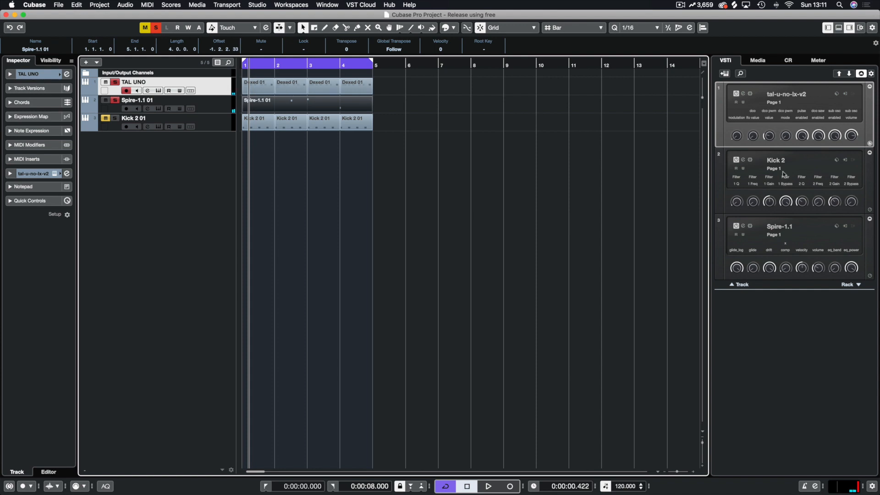
pyautogui.click(744, 94)
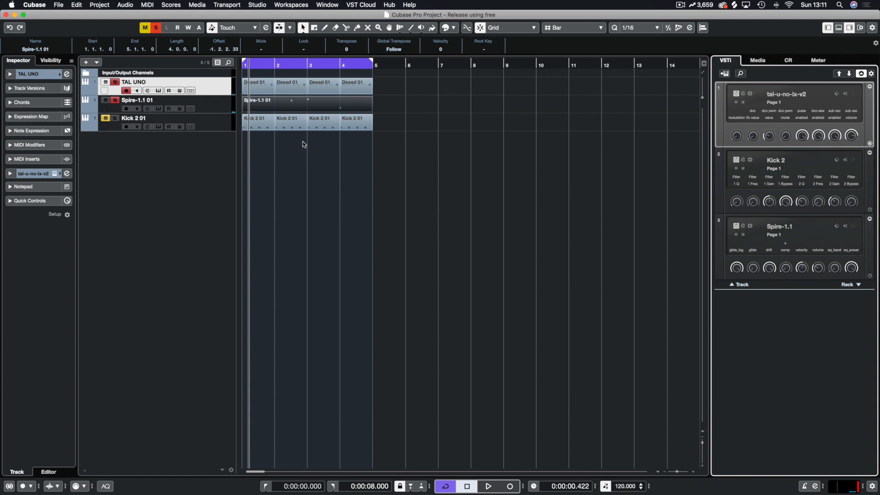
# - Enable Chorus I on the TAL-U-NO-LX bass and raise its oscillator noise level during playback
pyautogui.click(55, 173)
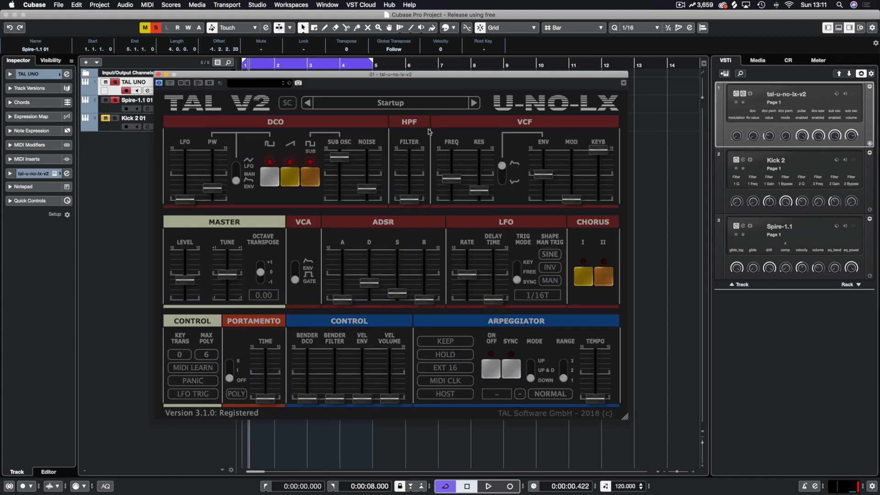
pyautogui.click(589, 277)
pyautogui.press('space')
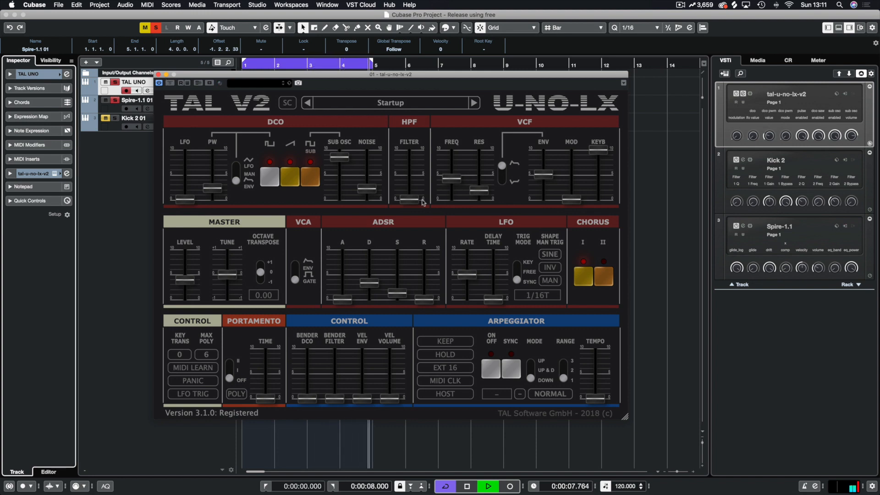
pyautogui.moveTo(375, 187); pyautogui.dragTo(380, 173)
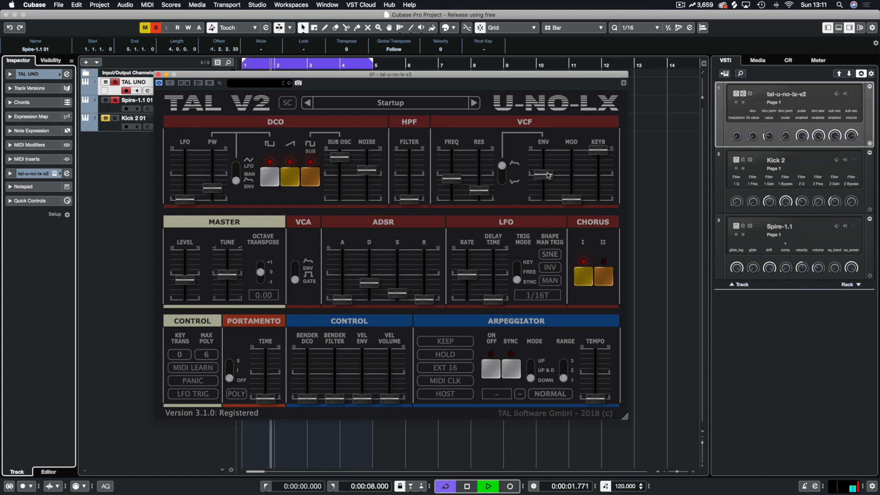
# - Compare the bass with and without Chorus I, leave the chorus on and close the synth window
pyautogui.click(580, 275)
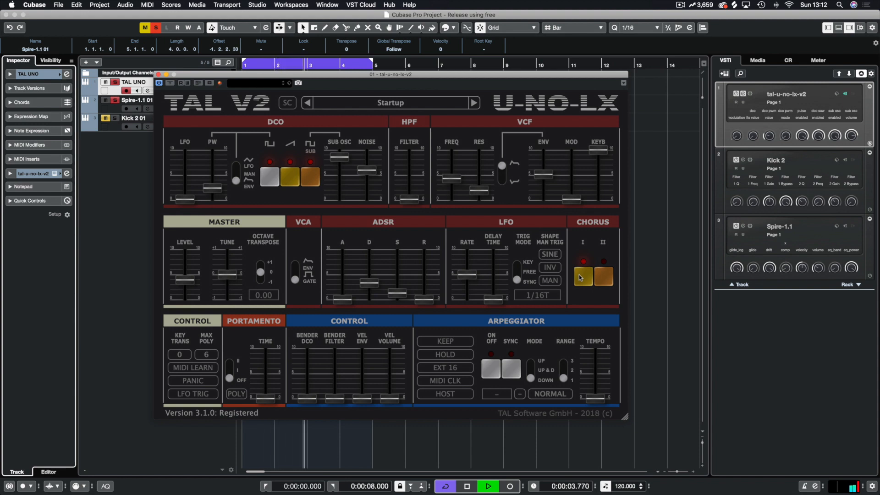
pyautogui.click(579, 274)
pyautogui.click(584, 277)
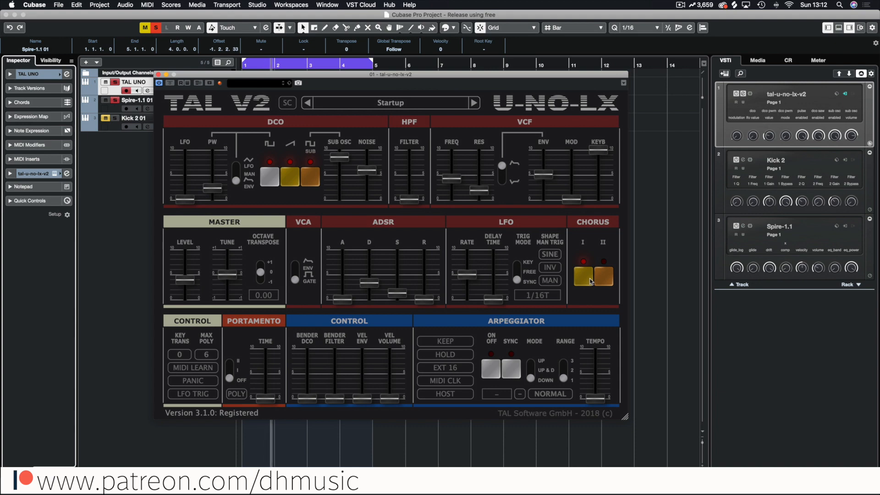
pyautogui.click(158, 74)
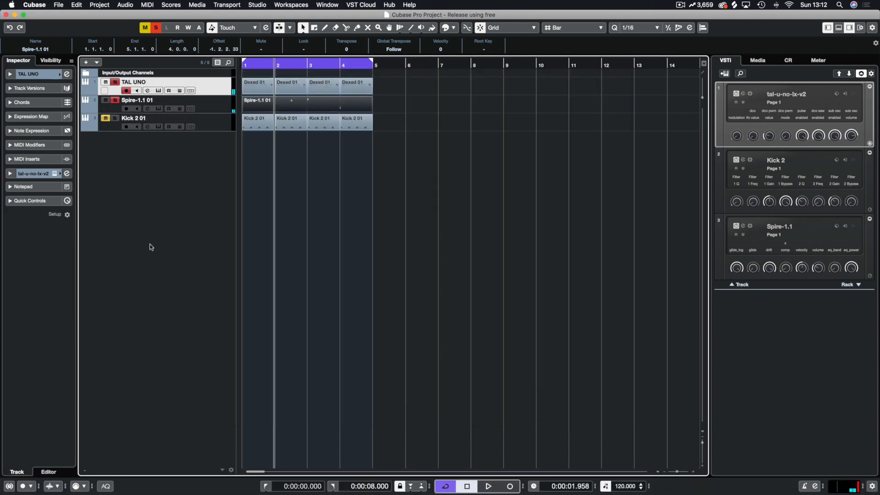
# - Insert FabFilter Pro-Q 3 in the second insert slot of the TAL UNO channel and resume playback
pyautogui.press('F3')
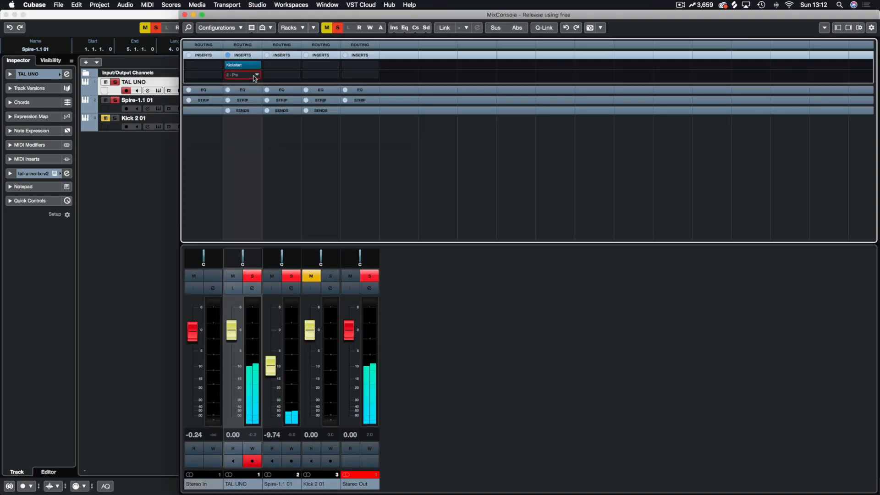
pyautogui.click(255, 76)
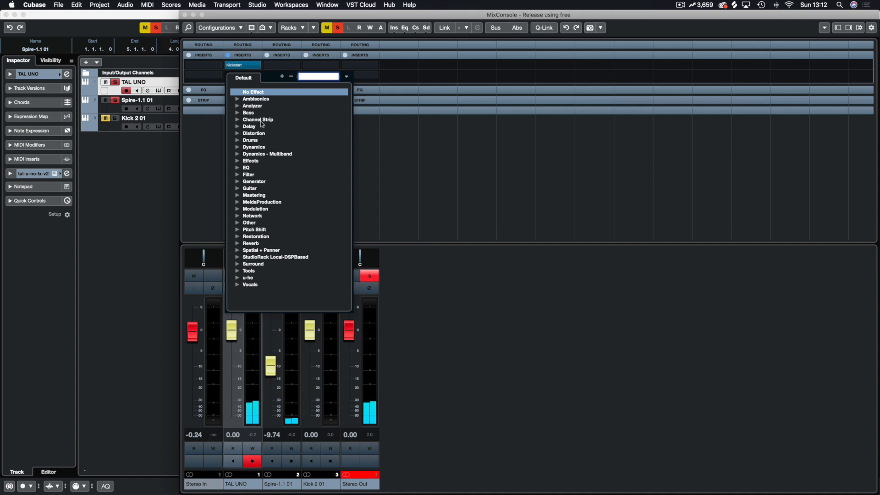
pyautogui.write('pro')
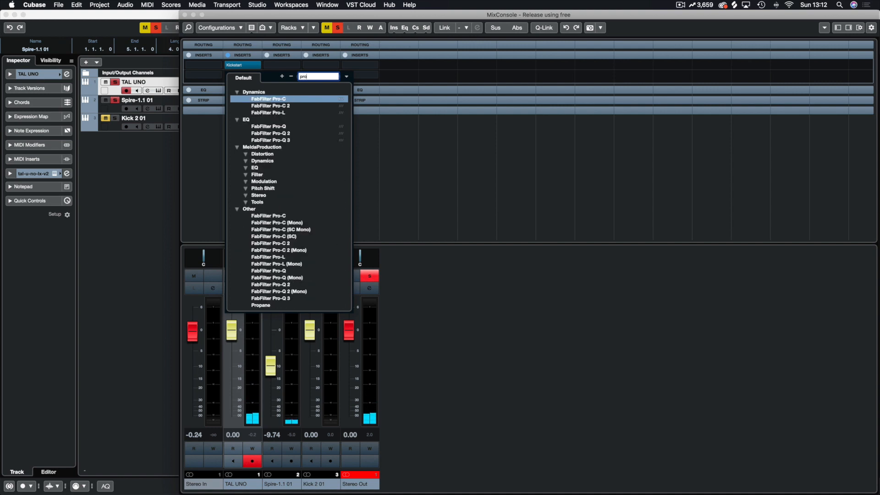
pyautogui.click(283, 140)
pyautogui.press('space')
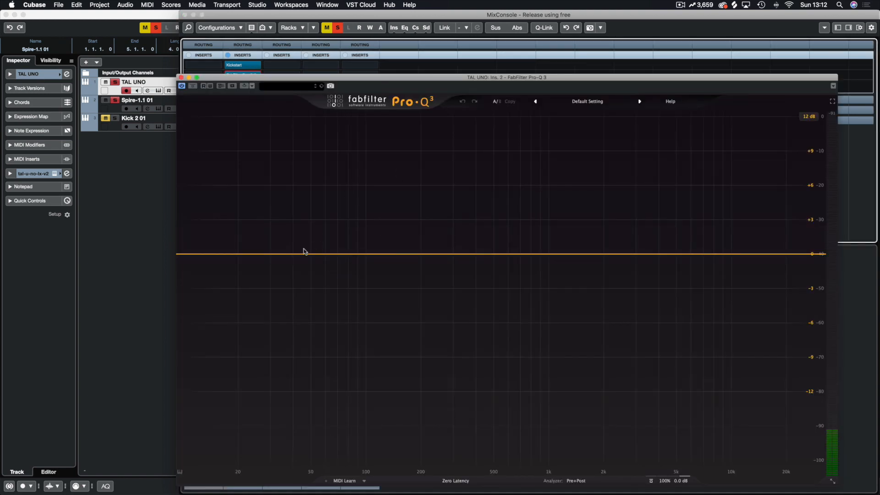
pyautogui.moveTo(292, 78); pyautogui.dragTo(221, 31)
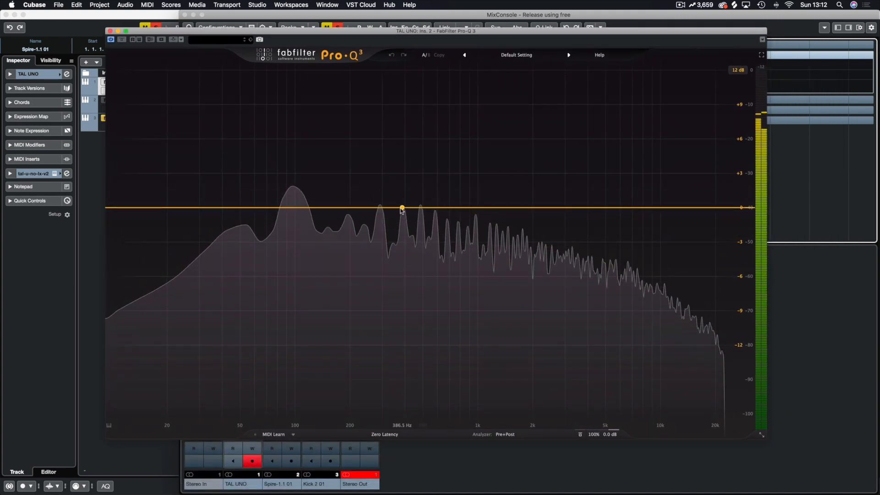
# - Add a bell band to the bass EQ and sweep a narrow boost from about 362 Hz down to 234 Hz
pyautogui.moveTo(403, 204); pyautogui.dragTo(397, 142)
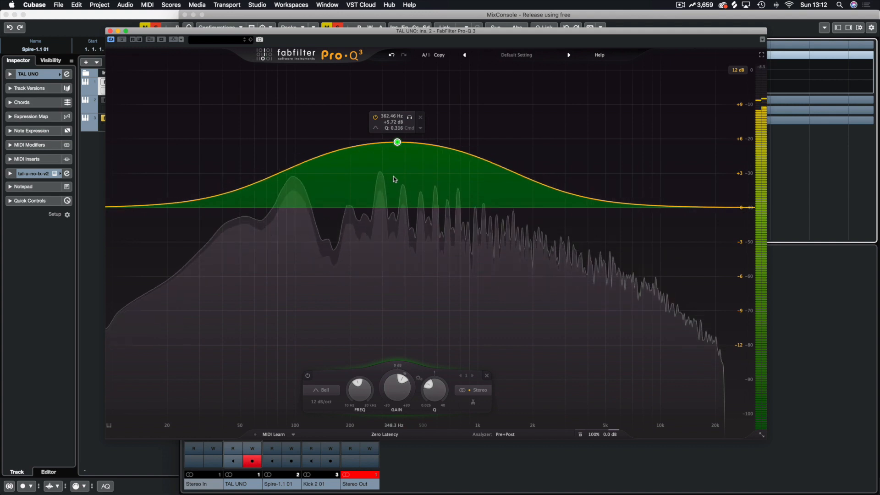
pyautogui.scroll(10, 398, 142)
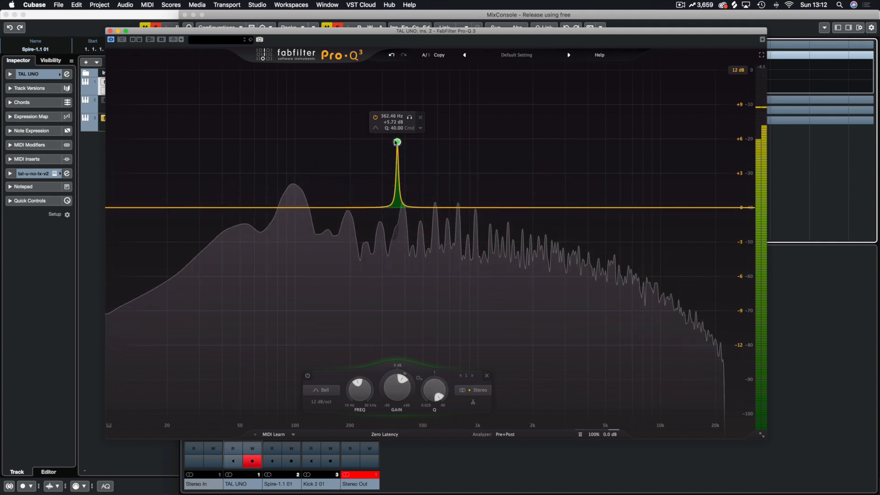
pyautogui.moveTo(397, 143); pyautogui.dragTo(395, 76)
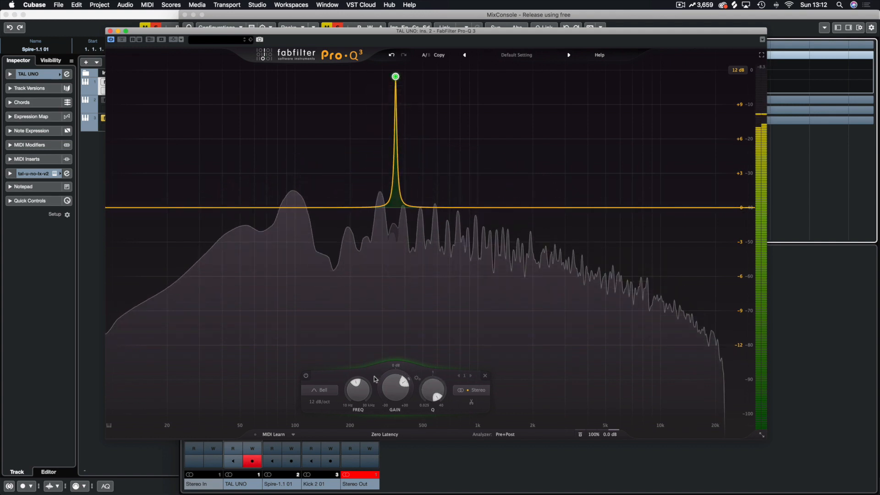
pyautogui.scroll(-5, 396, 76)
pyautogui.moveTo(395, 76); pyautogui.dragTo(362, 77)
# - Cut the 234 Hz band by about 5 dB with a Q of about 2.3 and briefly audition it in isolation
pyautogui.moveTo(398, 385); pyautogui.dragTo(356, 446)
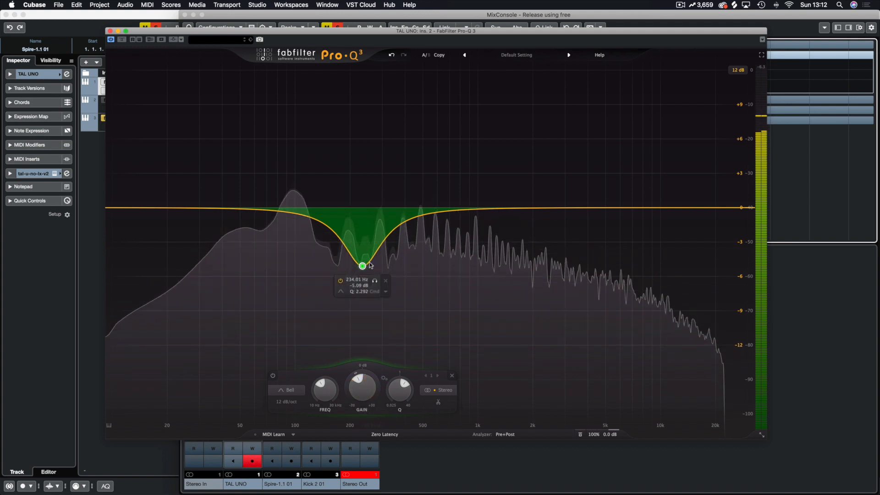
pyautogui.click(375, 281)
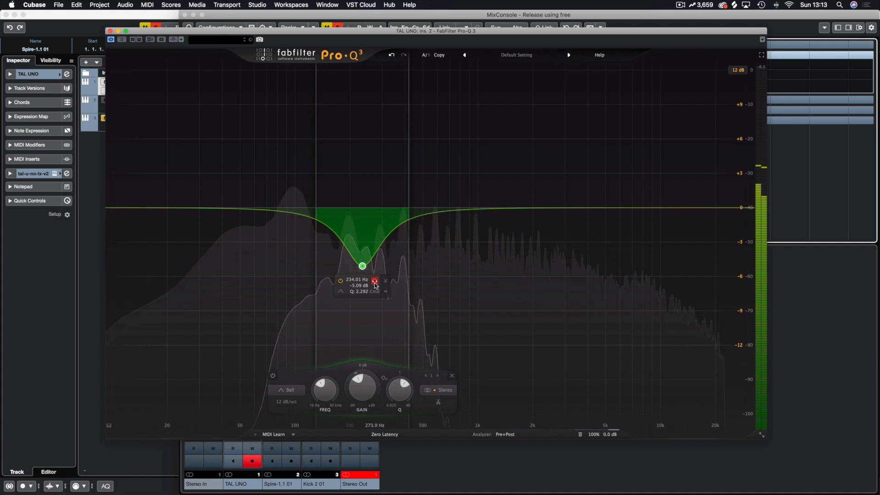
pyautogui.click(375, 282)
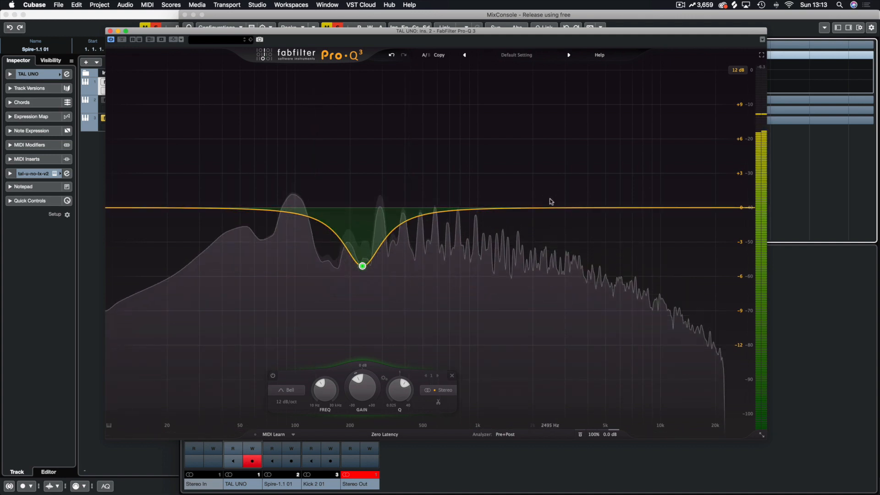
# - Add a +1.35 dB high shelf at 1971.6 Hz, a 3 dB bell near 2.5 kHz and a +3.16 dB low shelf at 49 Hz, then close the EQ
pyautogui.moveTo(697, 207); pyautogui.dragTo(551, 171)
pyautogui.click(493, 196)
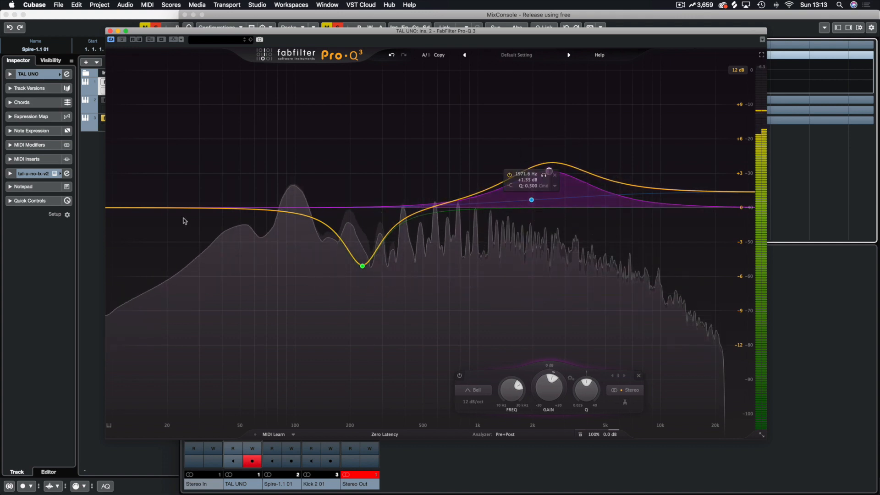
pyautogui.moveTo(134, 206); pyautogui.dragTo(236, 190)
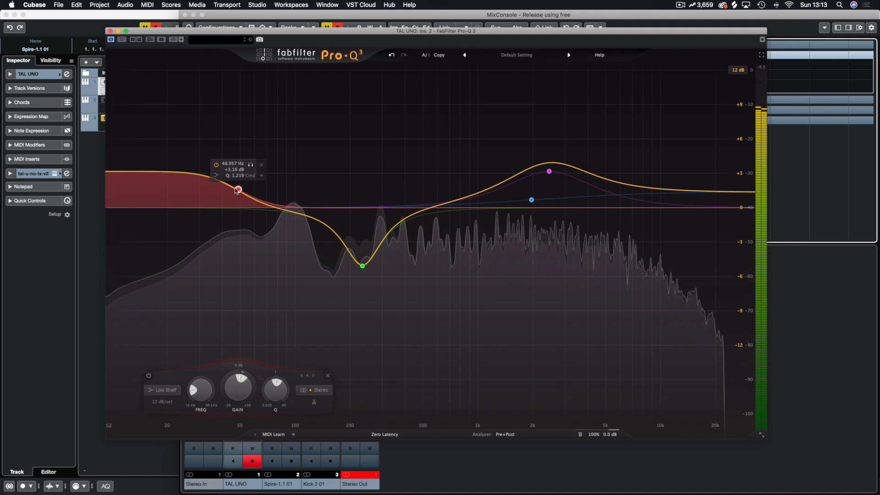
pyautogui.click(110, 31)
pyautogui.click(141, 186)
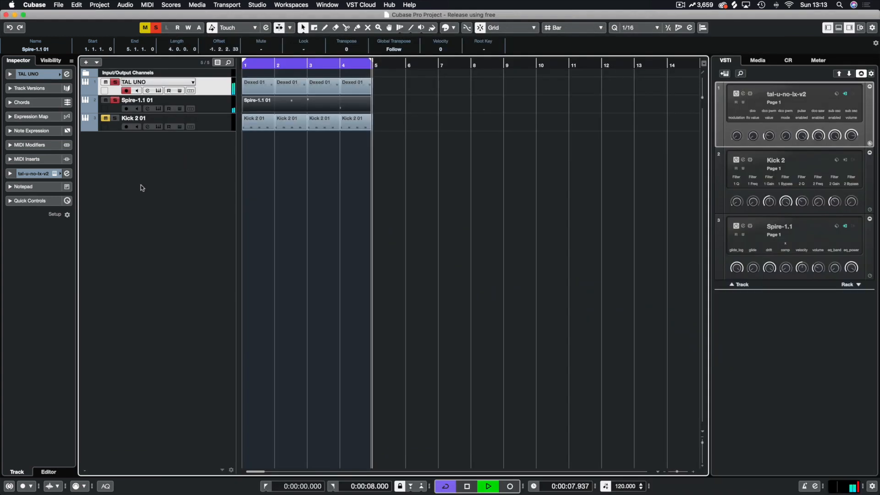
# - Solo the Kick 2 track alongside the bass and Spire, and play the loop from the start
pyautogui.press('space')
pyautogui.click(258, 123)
pyautogui.press('Home')
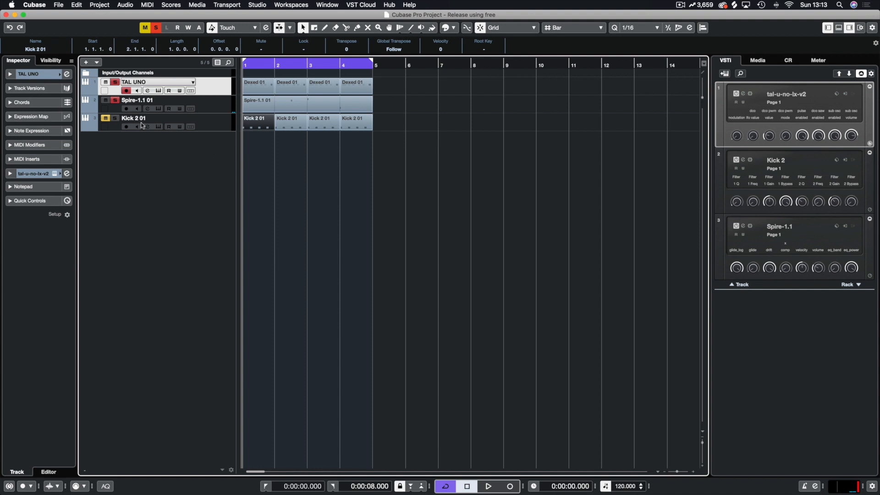
pyautogui.click(115, 120)
pyautogui.click(289, 174)
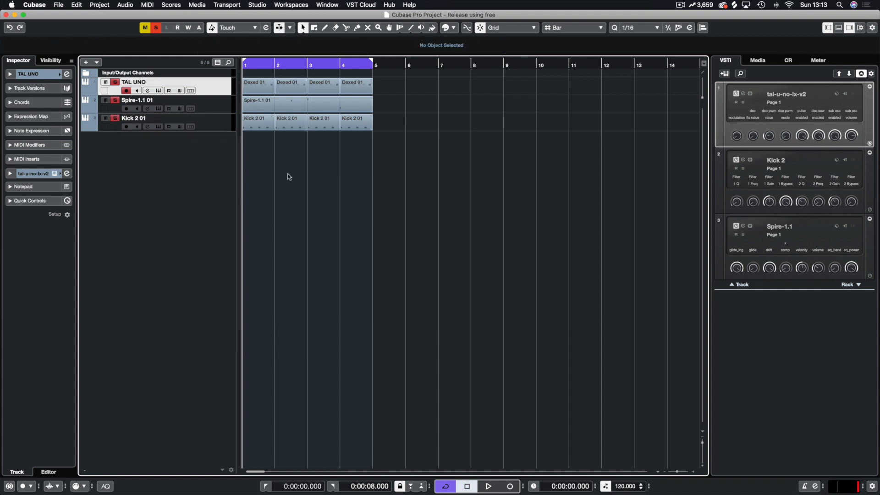
pyautogui.press('space')
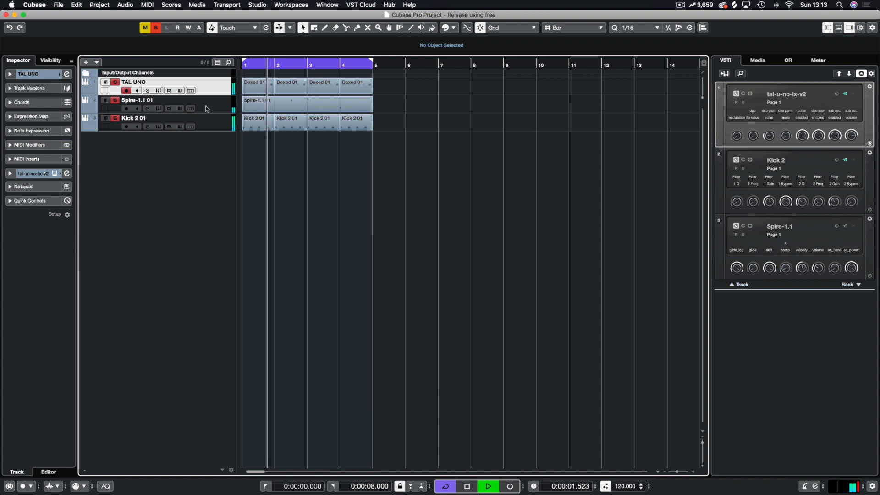
# - Clear the solo state of every channel in the MixConsole
pyautogui.press('F3')
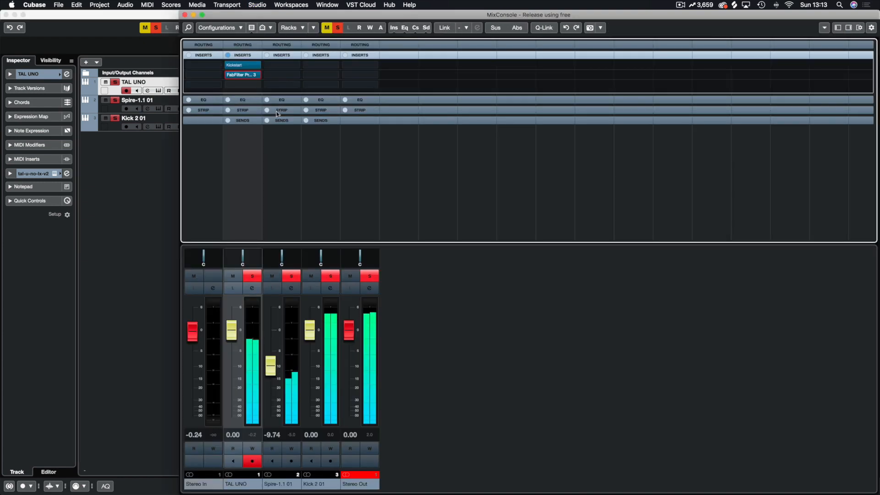
pyautogui.click(292, 277)
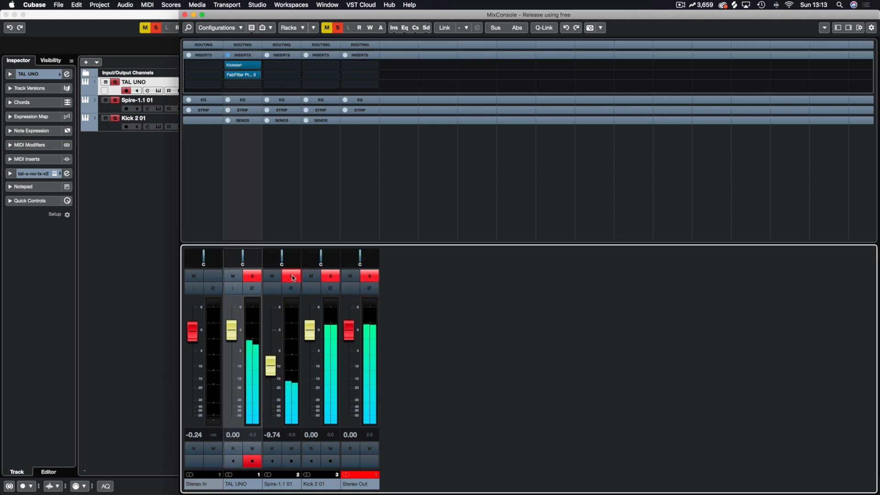
pyautogui.click(329, 278)
pyautogui.click(371, 278)
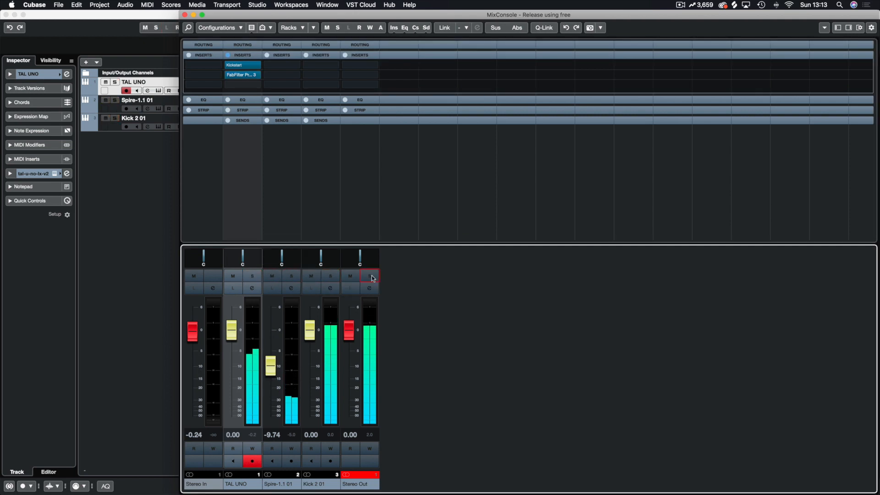
# - Insert Tal-Reverb-2 in the third insert slot of the TAL UNO channel
pyautogui.click(259, 86)
pyautogui.write('tal')
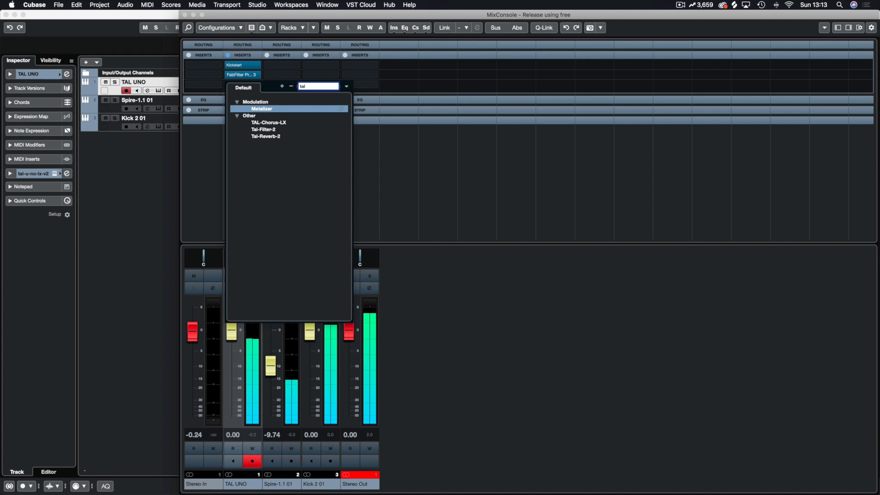
pyautogui.click(274, 134)
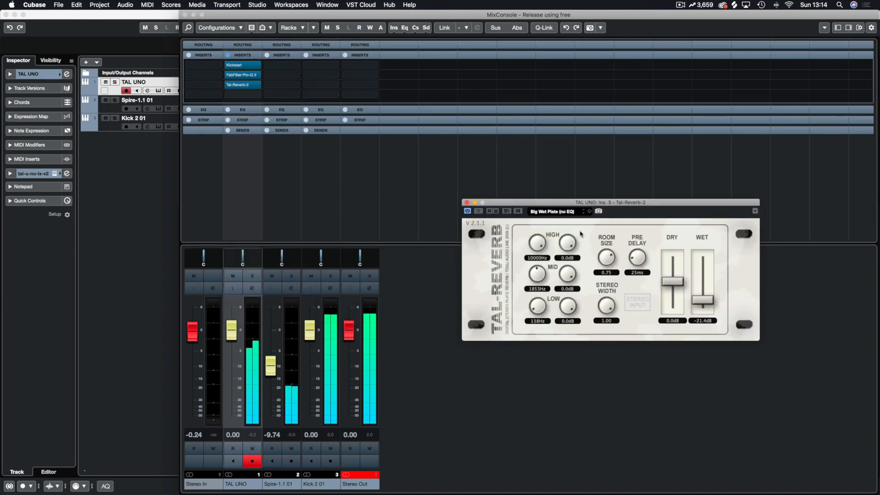
pyautogui.moveTo(582, 205); pyautogui.dragTo(451, 142)
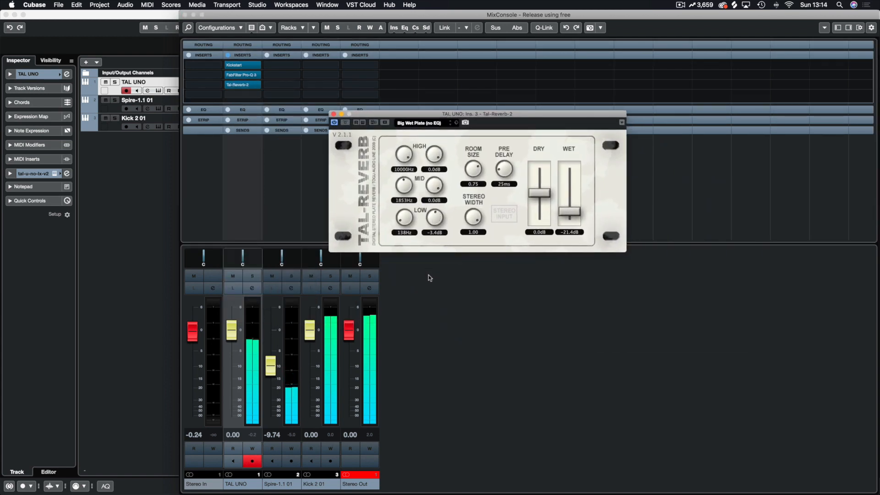
# - Set the bass reverb to low 301 Hz/-7.1 dB, mid 1806 Hz/-1.6 dB, high 5785 Hz/-5.0 dB, wet -18.9 dB and pre-delay 91 ms
pyautogui.moveTo(435, 218); pyautogui.dragTo(402, 211)
pyautogui.moveTo(567, 209); pyautogui.dragTo(569, 207)
pyautogui.moveTo(434, 155); pyautogui.dragTo(426, 183)
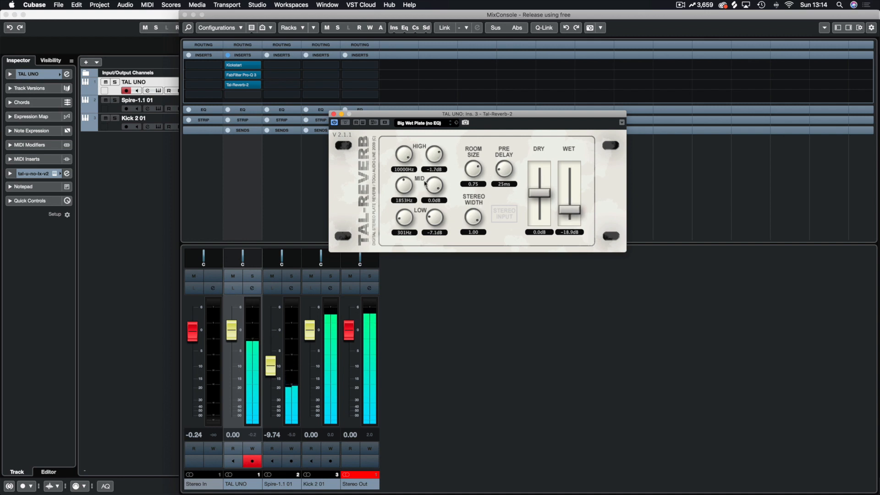
pyautogui.moveTo(433, 154); pyautogui.dragTo(402, 160)
pyautogui.moveTo(434, 186)
pyautogui.mouseDown()
pyautogui.moveTo(431, 207)
pyautogui.moveTo(408, 187)
pyautogui.moveTo(434, 193)
pyautogui.mouseUp()
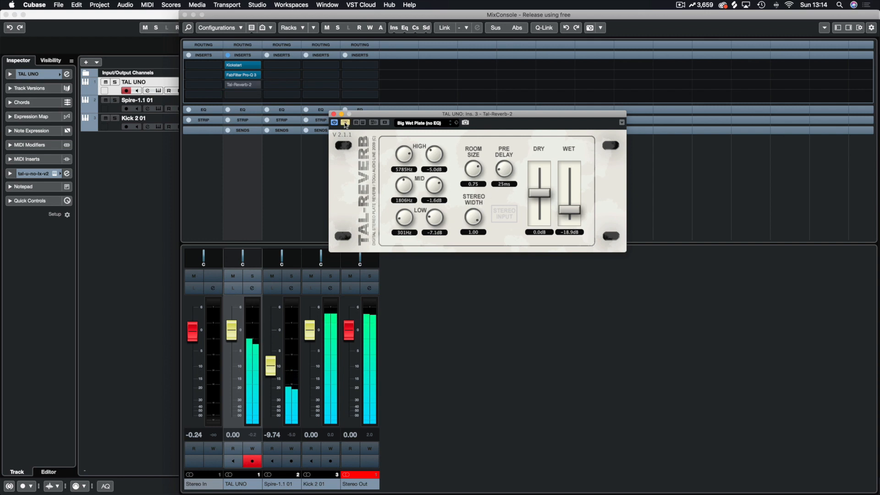
pyautogui.moveTo(504, 158); pyautogui.dragTo(504, 151)
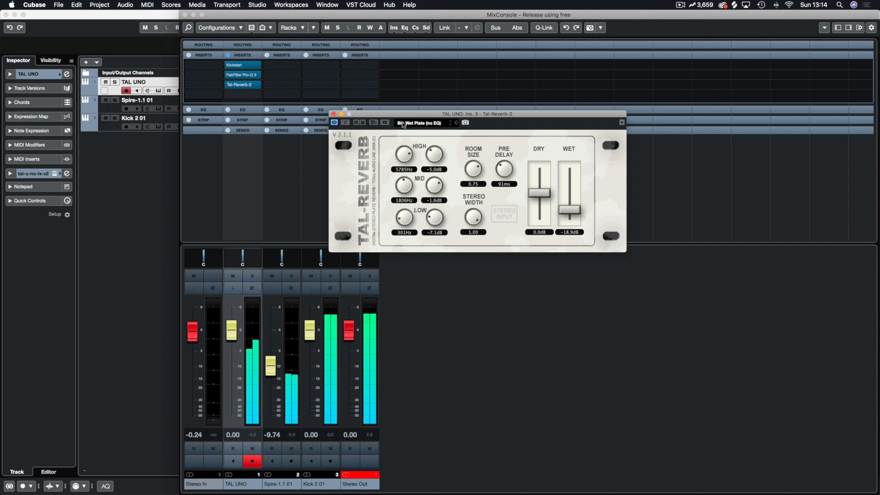
pyautogui.click(334, 114)
# - Solo the TAL UNO channel in the MixConsole, closing its channel settings first
pyautogui.click(252, 288)
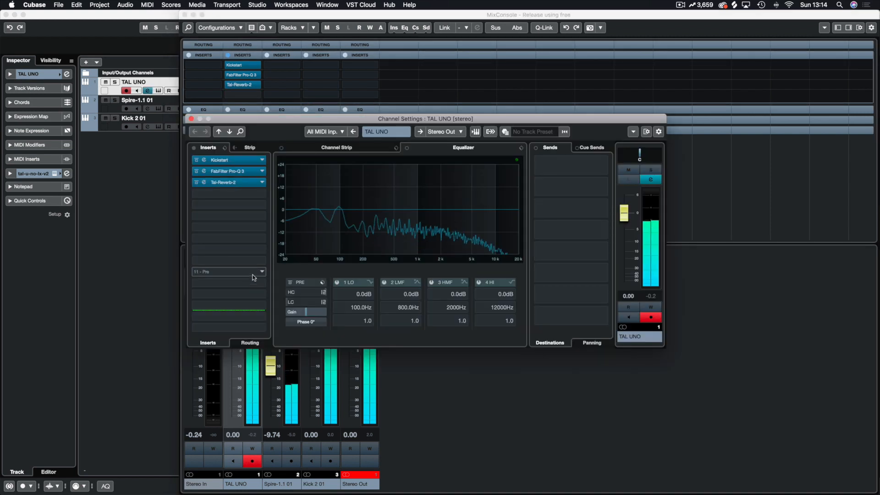
pyautogui.click(191, 119)
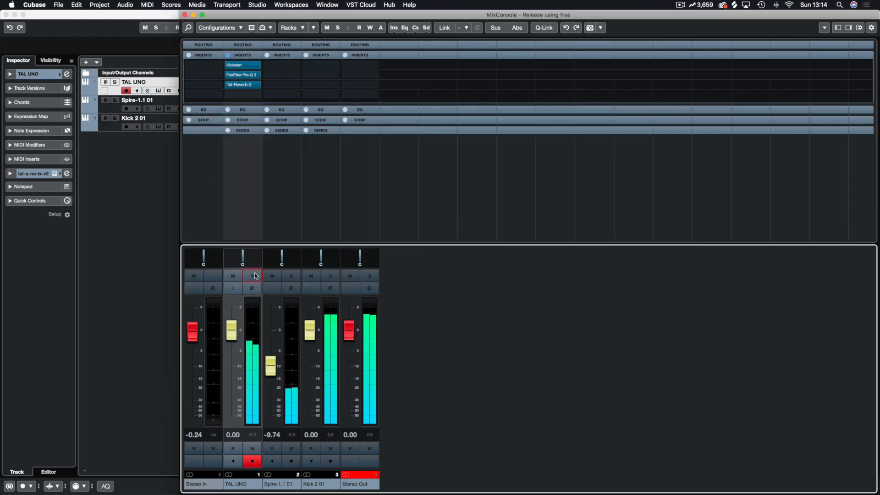
pyautogui.click(255, 276)
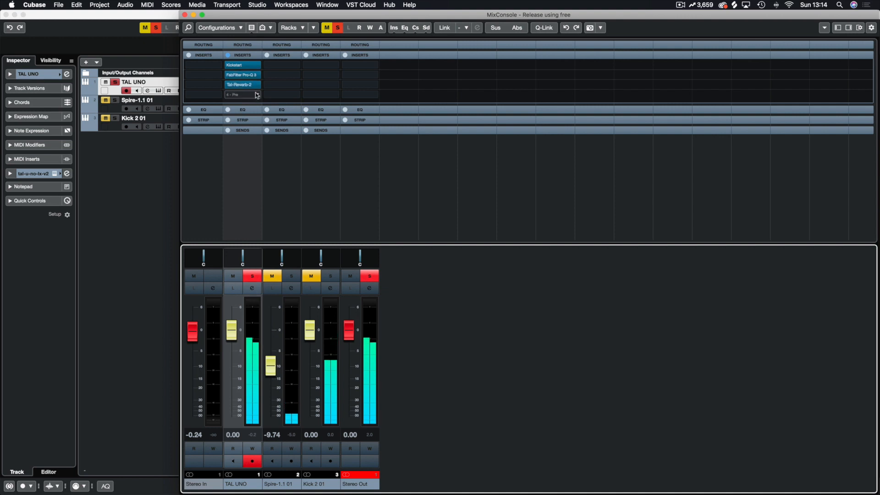
# - Lower the wet level of the TAL UNO channel's Tal-Reverb-2 to -21.0 dB and close the plug-in
pyautogui.click(238, 84)
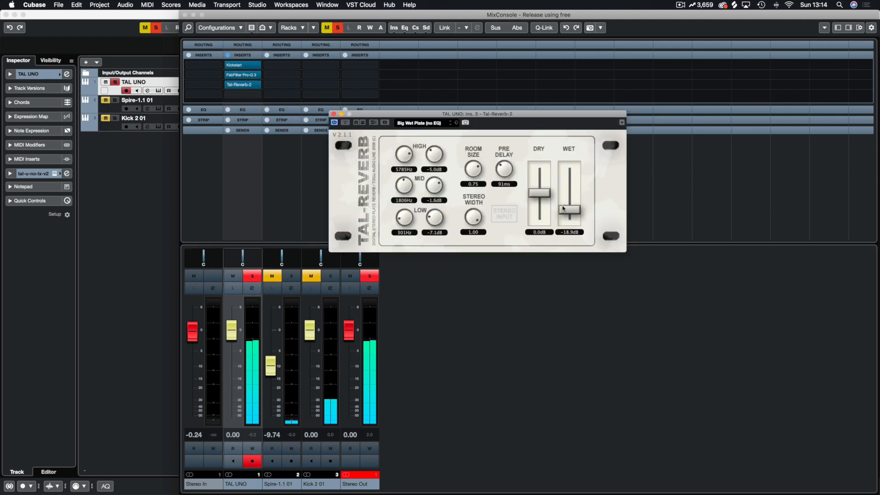
pyautogui.moveTo(567, 210); pyautogui.dragTo(567, 213)
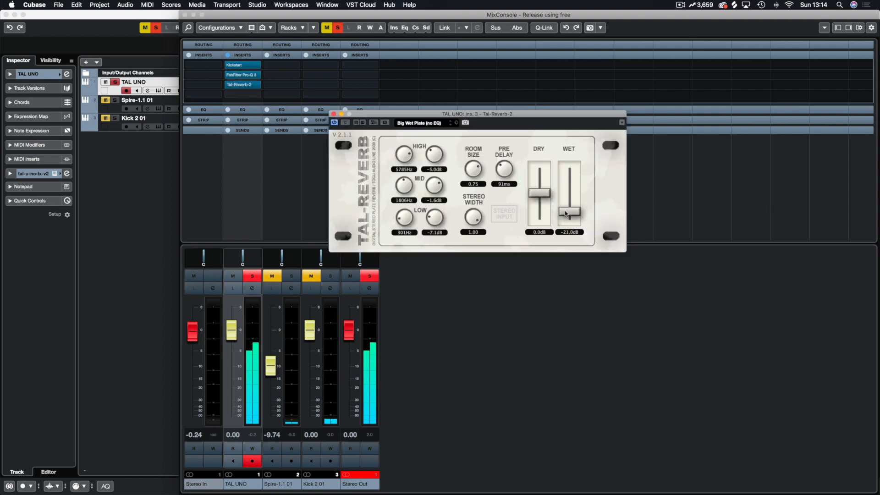
pyautogui.click(334, 114)
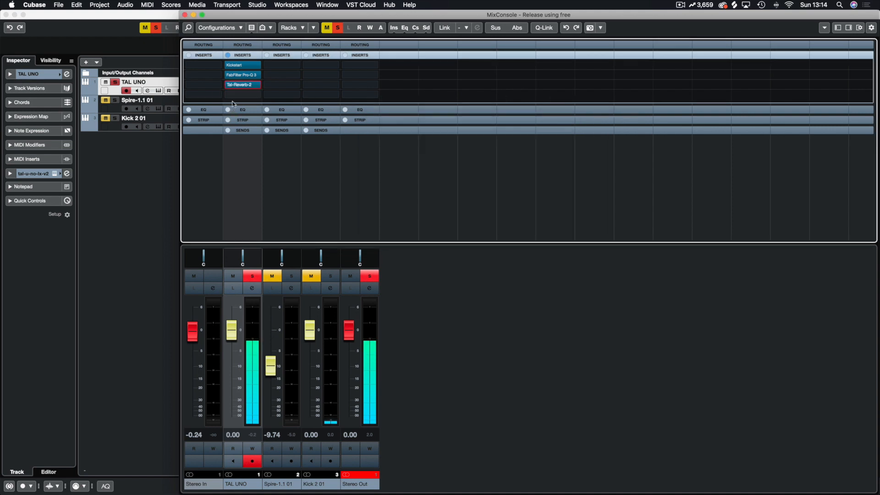
# - Insert the Molot compressor in the fourth insert slot of the TAL UNO channel, moving its window beside the inserts
pyautogui.click(246, 95)
pyautogui.write('mol')
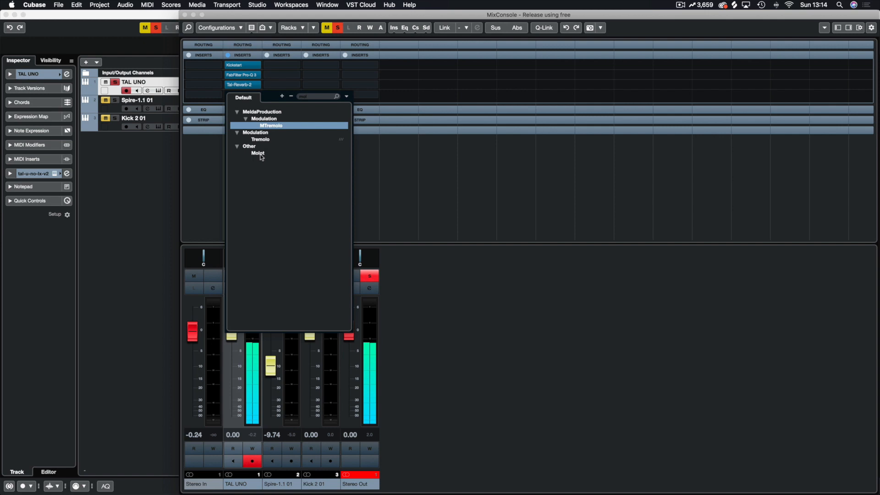
pyautogui.click(277, 153)
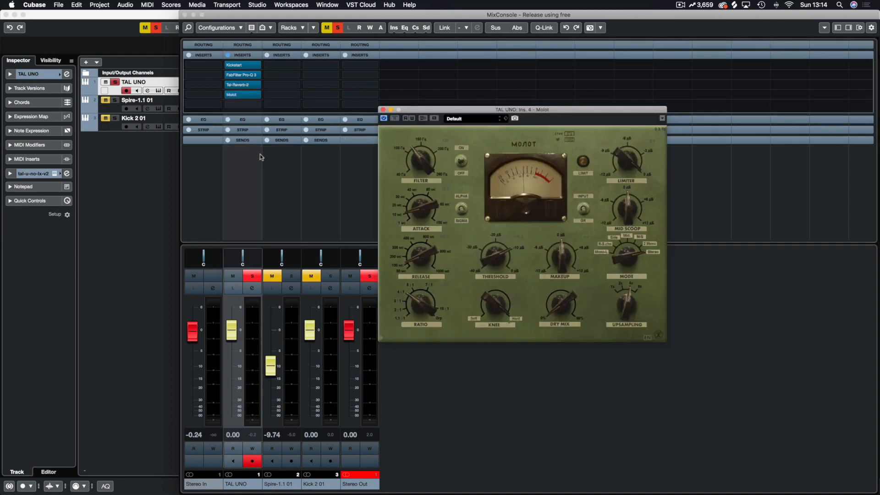
pyautogui.moveTo(499, 110); pyautogui.dragTo(423, 90)
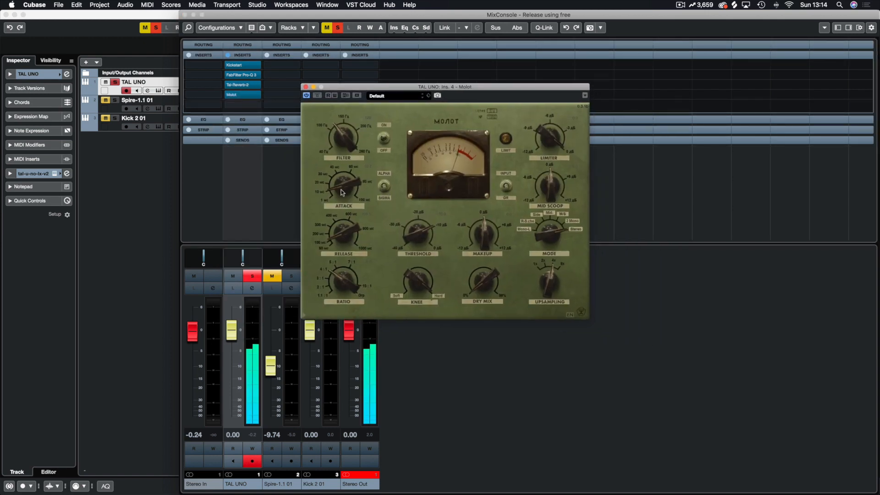
# - Adjust Molot's attack and release, and lower its threshold to slightly below -20 dB
pyautogui.moveTo(342, 193); pyautogui.dragTo(337, 151)
pyautogui.moveTo(339, 223); pyautogui.dragTo(340, 228)
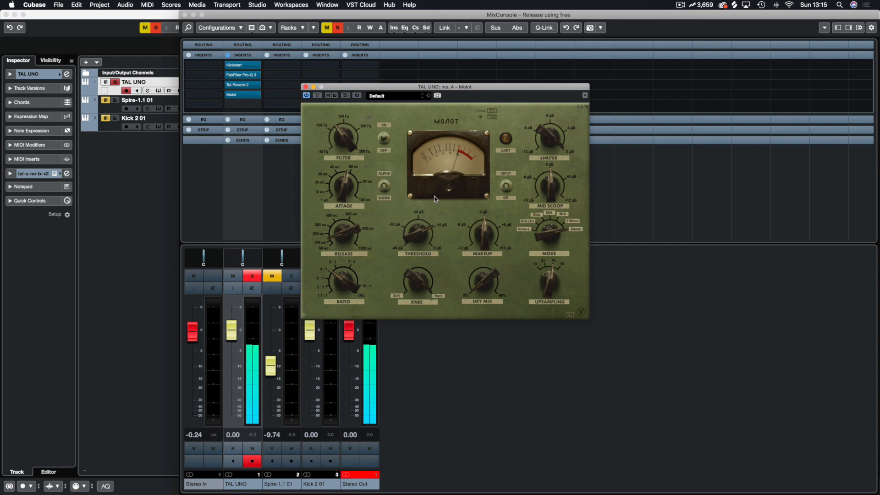
pyautogui.moveTo(431, 238); pyautogui.dragTo(414, 251)
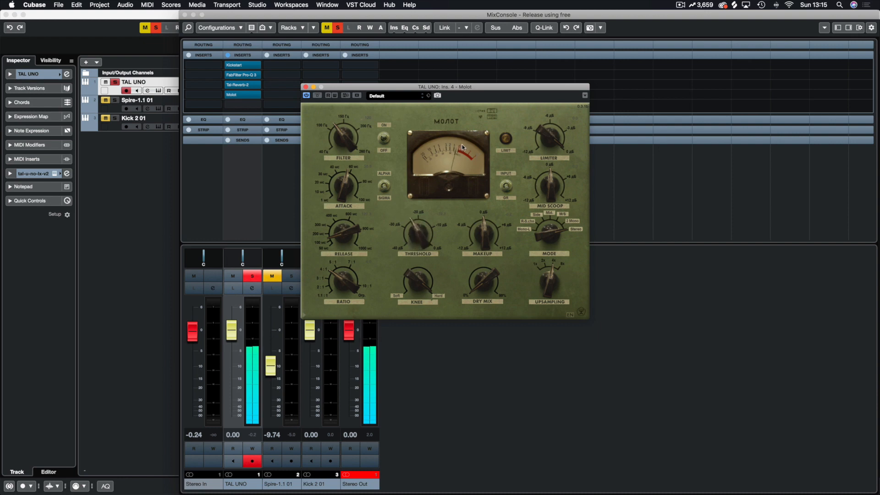
# - Raise Molot's makeup gain slightly above 0 dB and fine-tune its mid scoop, limiter, knee and dry mix in Stereo mode
pyautogui.moveTo(486, 244); pyautogui.dragTo(485, 241)
pyautogui.moveTo(548, 186)
pyautogui.mouseDown()
pyautogui.moveTo(550, 152)
pyautogui.moveTo(551, 215)
pyautogui.moveTo(550, 197)
pyautogui.moveTo(538, 208)
pyautogui.moveTo(537, 180)
pyautogui.mouseUp()
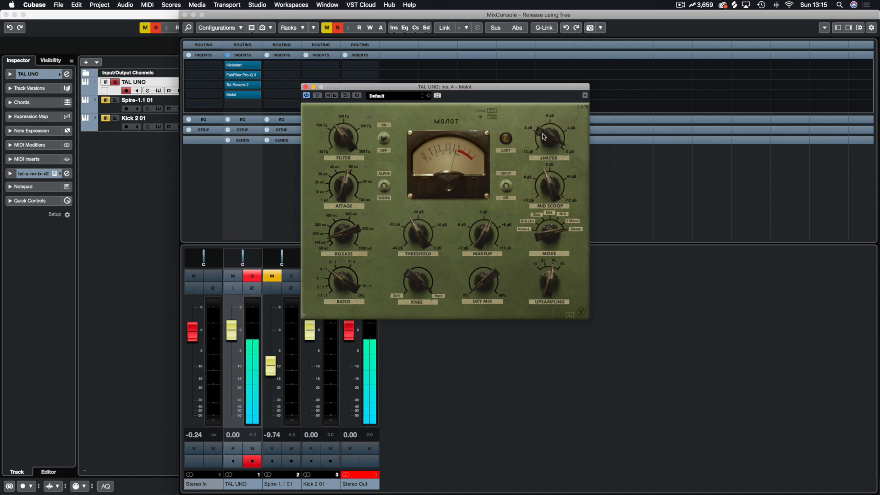
pyautogui.moveTo(543, 136); pyautogui.dragTo(542, 151)
pyautogui.moveTo(541, 225); pyautogui.dragTo(547, 80)
pyautogui.moveTo(478, 289)
pyautogui.mouseDown()
pyautogui.moveTo(481, 225)
pyautogui.moveTo(481, 278)
pyautogui.mouseUp()
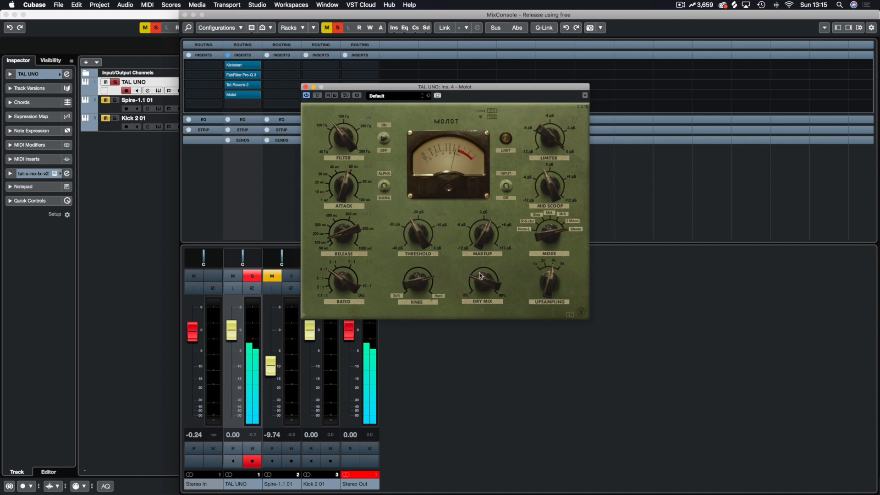
pyautogui.moveTo(480, 268); pyautogui.dragTo(479, 265)
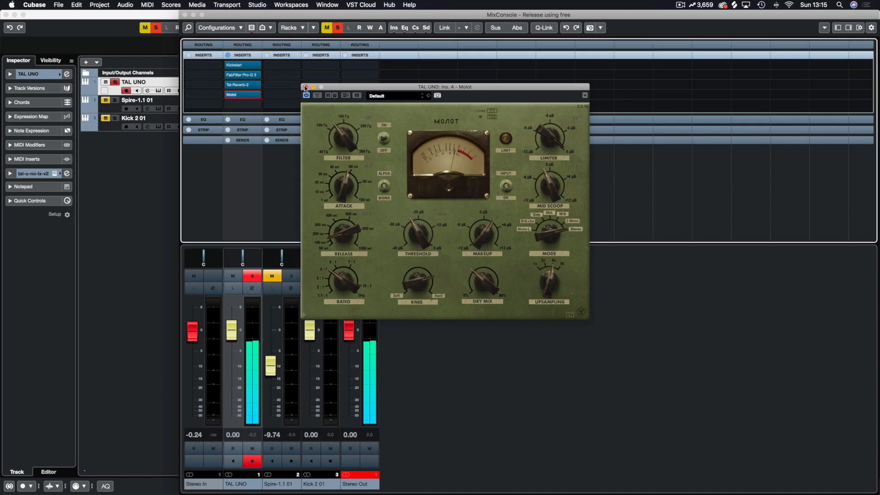
# - Close Molot, unsolo the TAL UNO channel to hear the full mix, and close the MixConsole
pyautogui.click(306, 87)
pyautogui.click(253, 277)
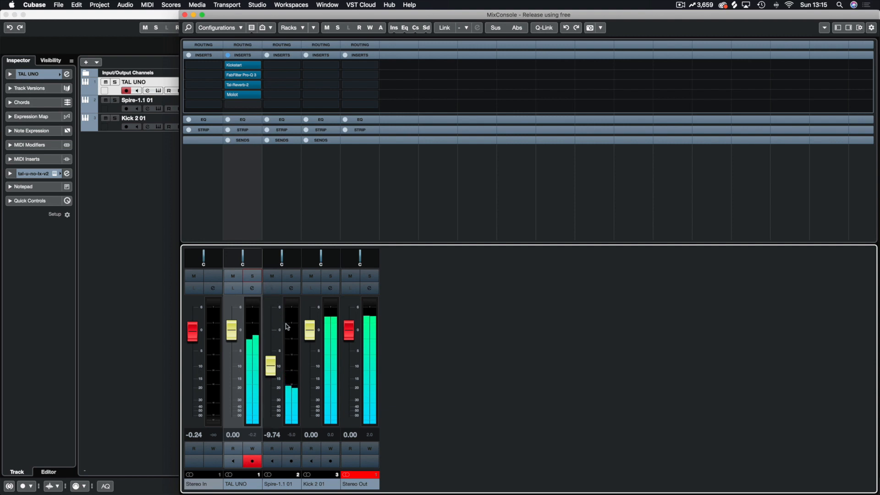
pyautogui.click(184, 15)
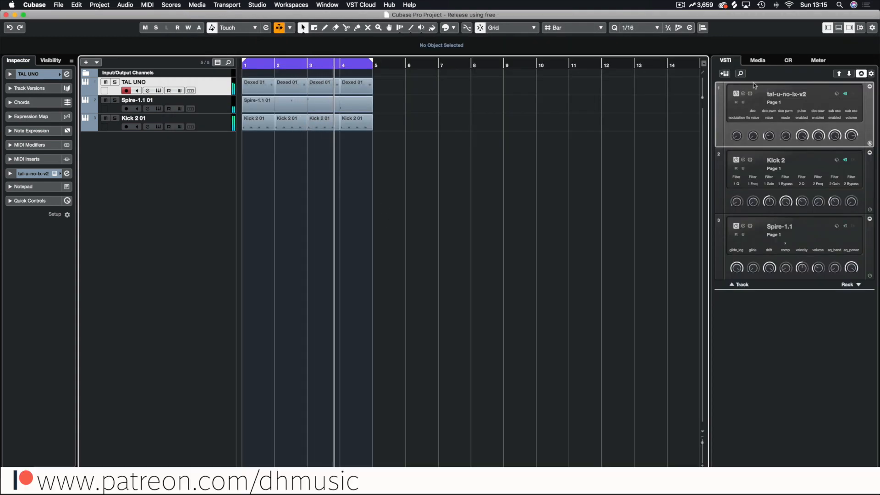
# - Add one instrument track using the u-he synth Hive, routed to Stereo Out
pyautogui.click(724, 75)
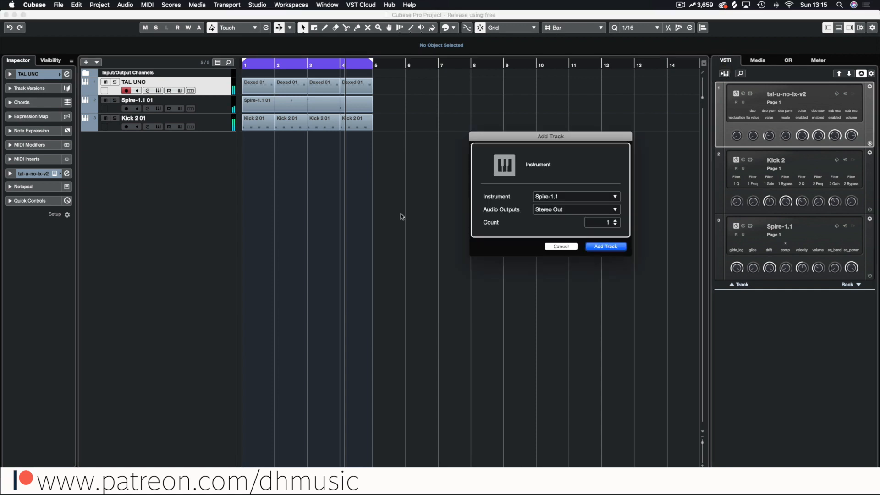
pyautogui.click(564, 198)
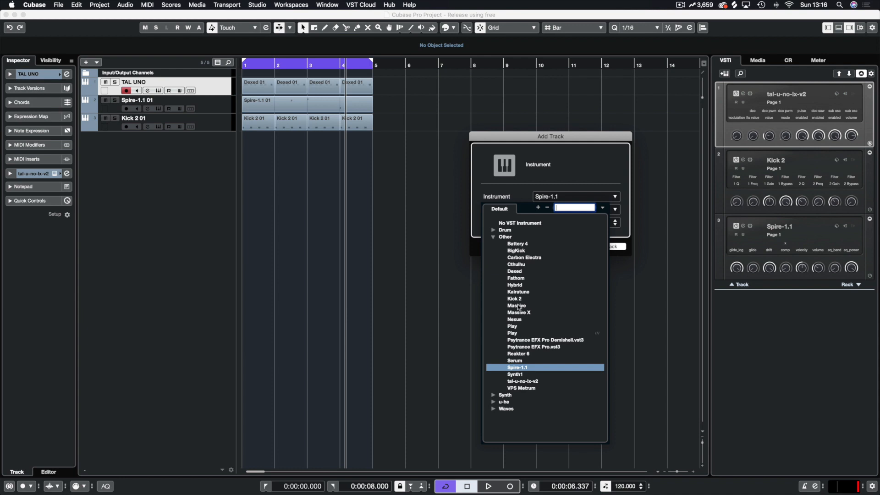
pyautogui.click(528, 361)
pyautogui.click(564, 197)
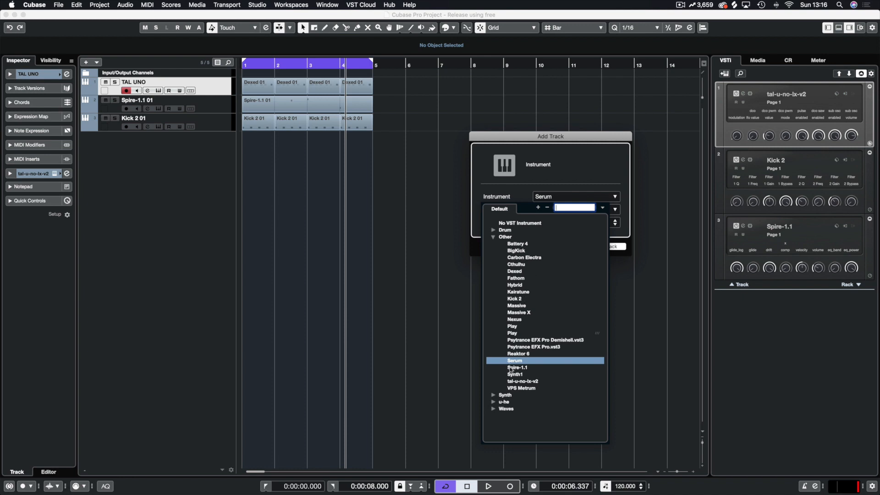
pyautogui.click(491, 403)
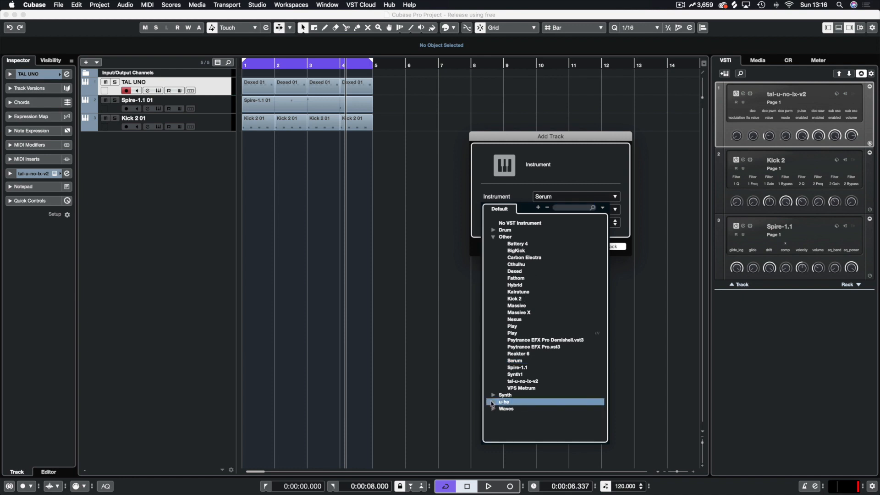
pyautogui.doubleClick(513, 410)
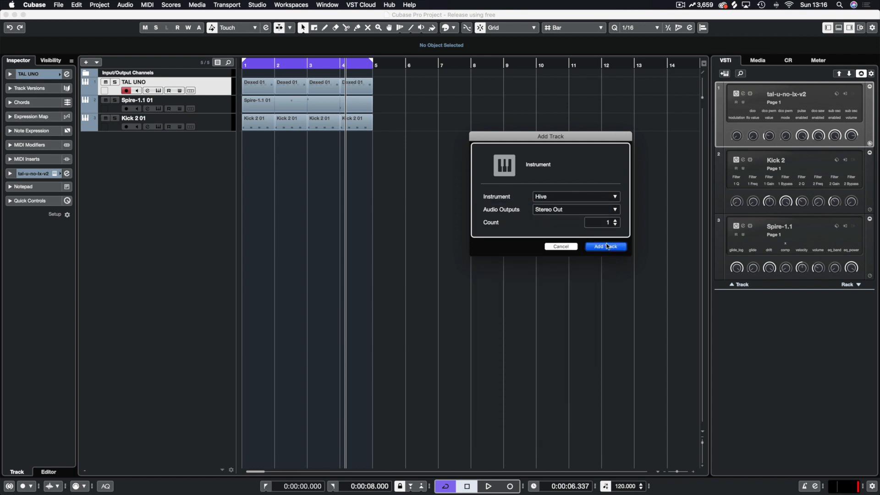
pyautogui.click(607, 246)
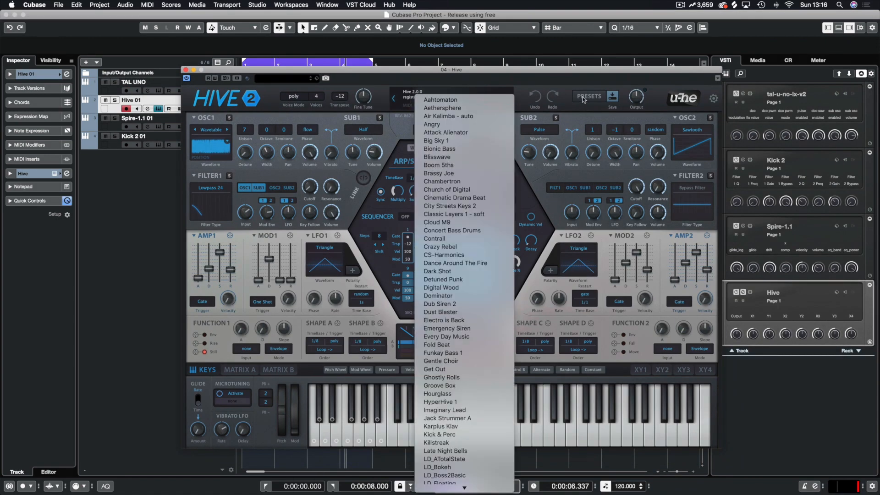
# - Load the BS_MIddo preset in Hive from the author group with 32 presets, and close the synth window
pyautogui.click(584, 98)
pyautogui.click(583, 97)
pyautogui.scroll(-3, 302, 281)
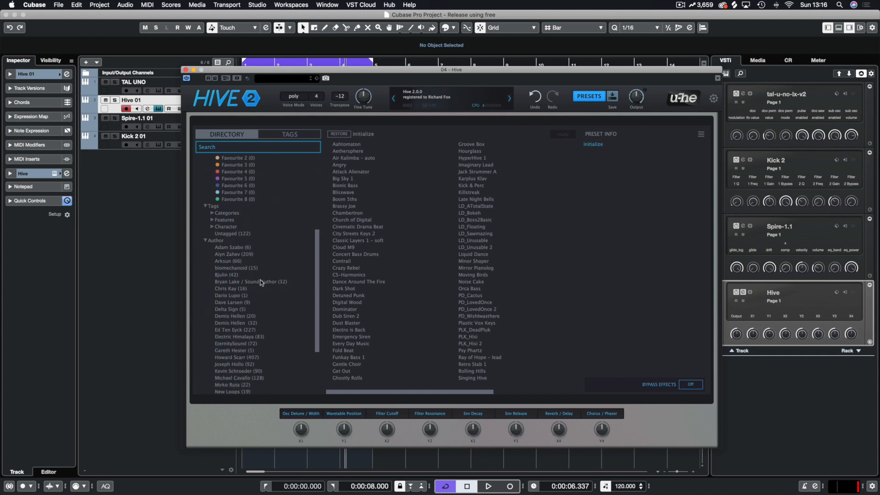
pyautogui.scroll(-1, 250, 364)
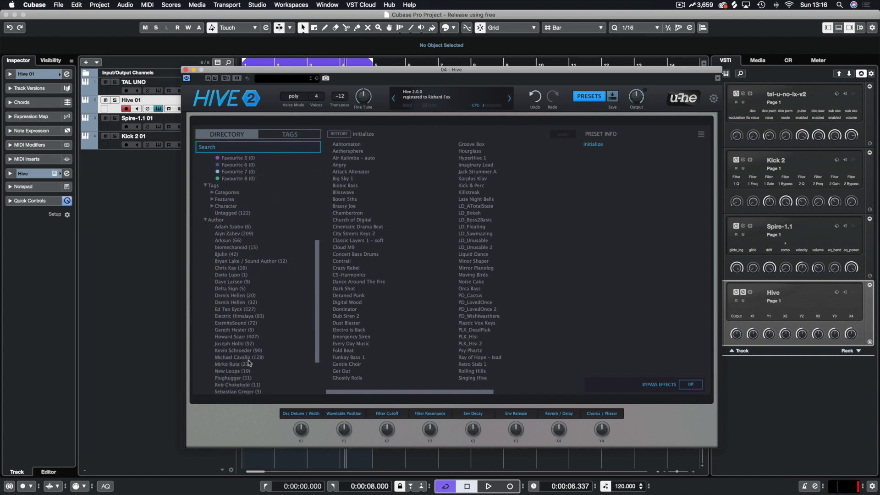
pyautogui.click(231, 295)
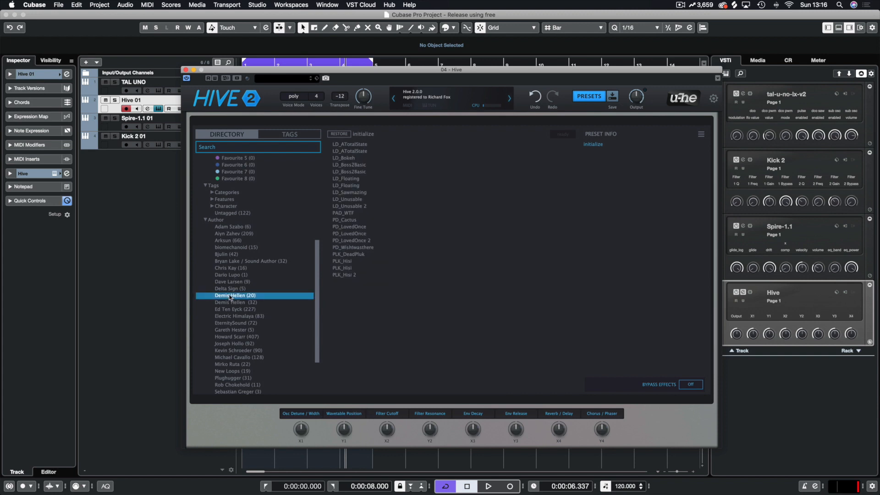
pyautogui.click(253, 304)
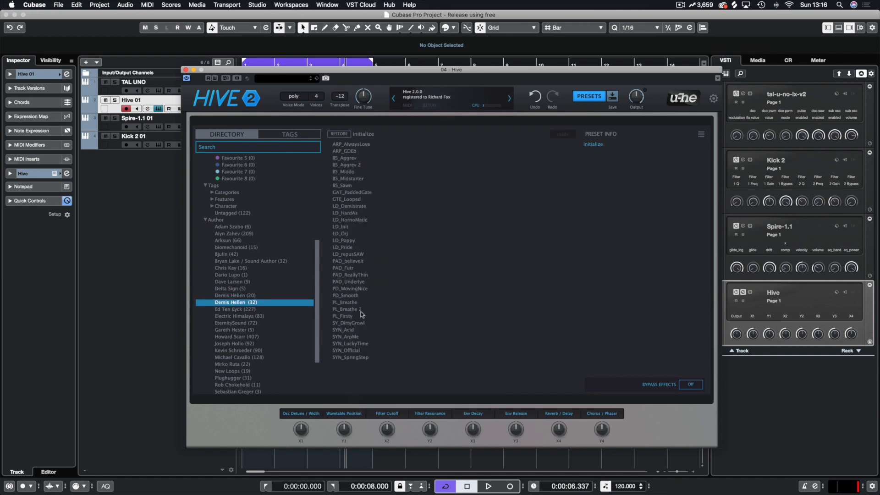
pyautogui.click(232, 298)
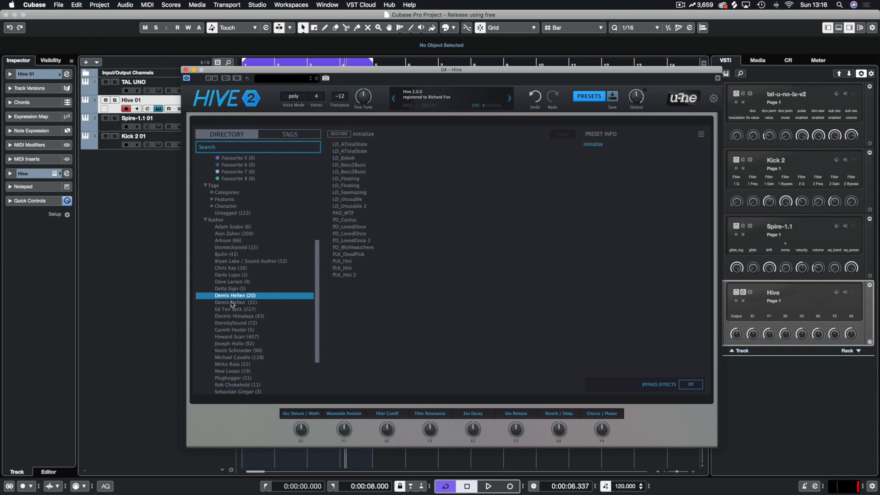
pyautogui.click(232, 303)
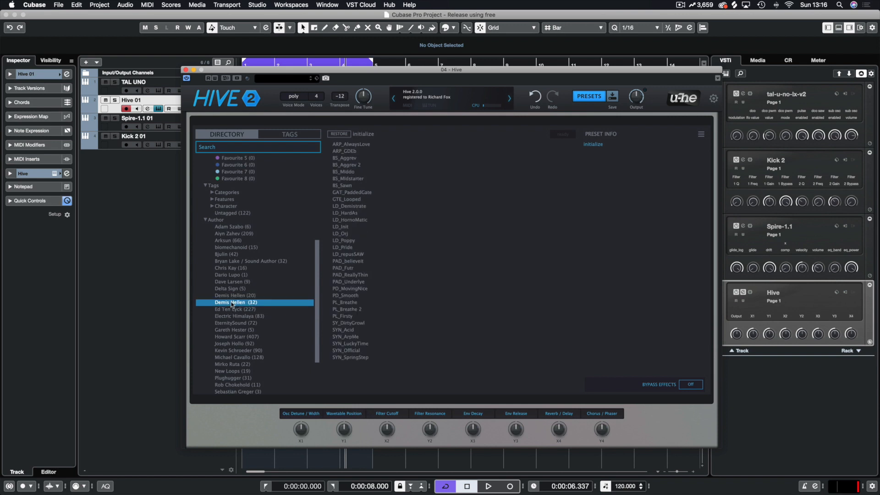
pyautogui.click(349, 173)
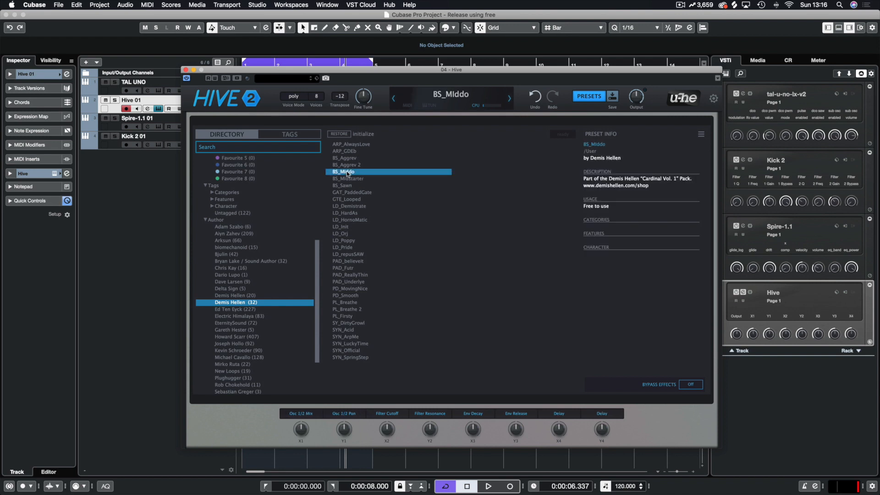
pyautogui.click(586, 98)
pyautogui.click(186, 71)
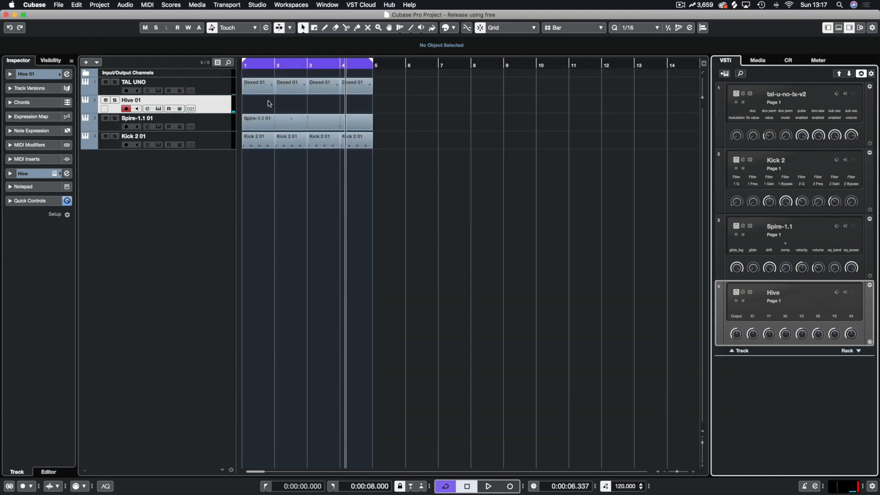
# - Copy the first Dexed 01 part from TAL UNO to the Hive 01 track, and play it soloed and looped over its one-bar length
pyautogui.moveTo(261, 90); pyautogui.dragTo(259, 104)
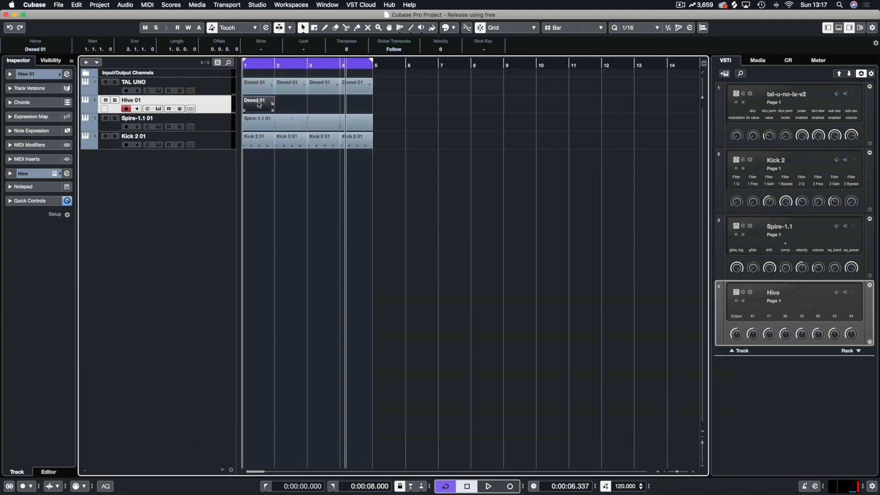
pyautogui.press('p')
pyautogui.press('s')
pyautogui.press('space')
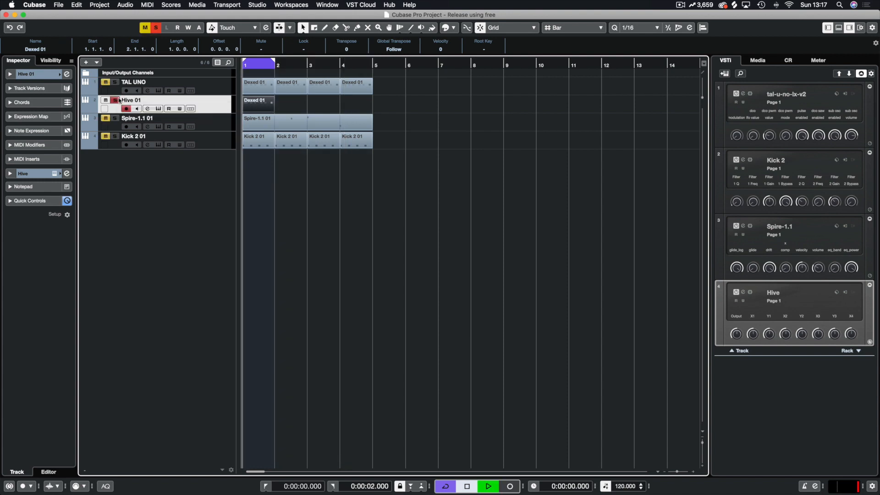
# - Open the Hive track's Dexed 01 part for note editing, moving the first G1 note to the bar start and the second to 1.1.4
pyautogui.doubleClick(270, 104)
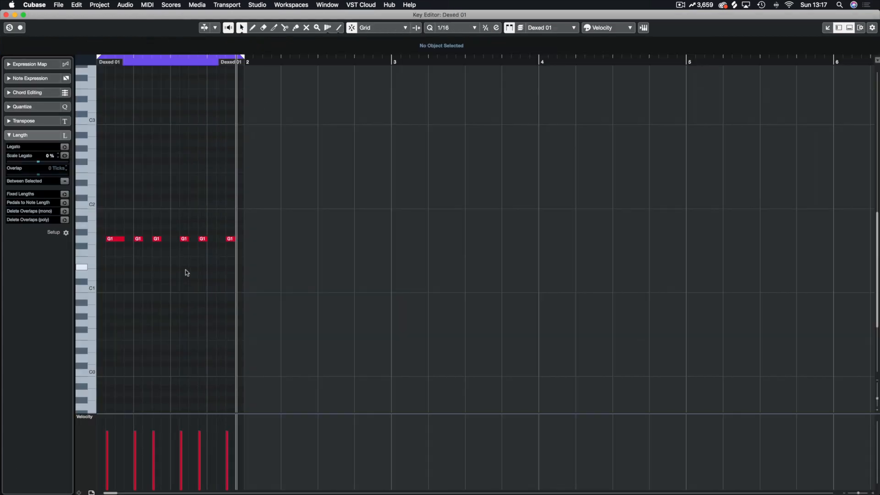
pyautogui.press('h')
pyautogui.press('h')
pyautogui.press('h')
pyautogui.press('h')
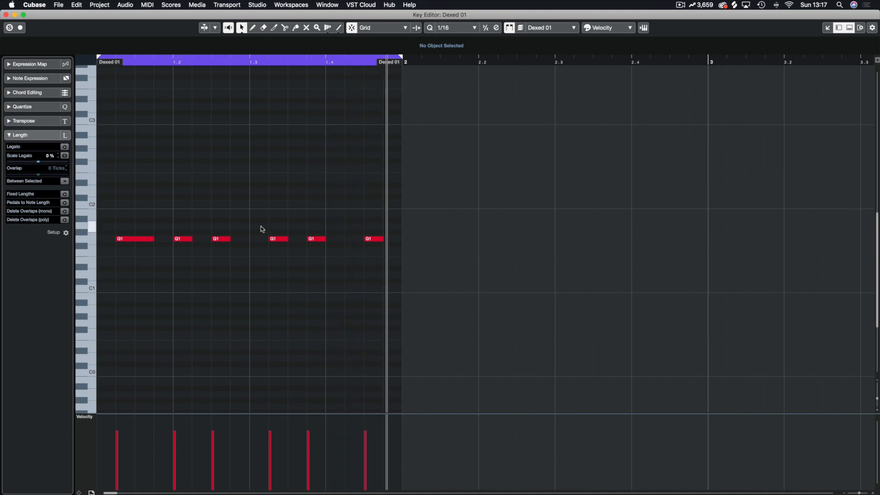
pyautogui.moveTo(153, 239)
pyautogui.mouseDown()
pyautogui.moveTo(109, 239)
pyautogui.moveTo(163, 239)
pyautogui.mouseUp()
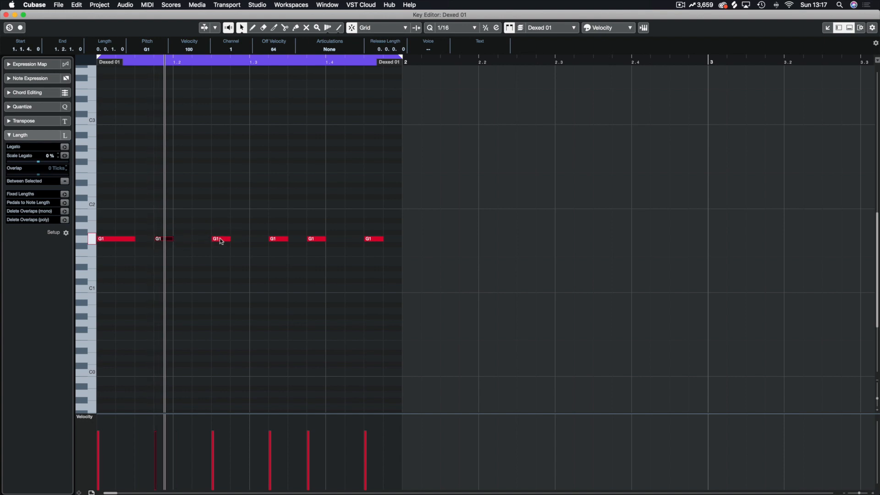
# - Delete the fifth G1 note at 1.3.4, and move the fourth note to 1.3.3 and the last one to 1.4.2
pyautogui.click(277, 240)
pyautogui.click(319, 240)
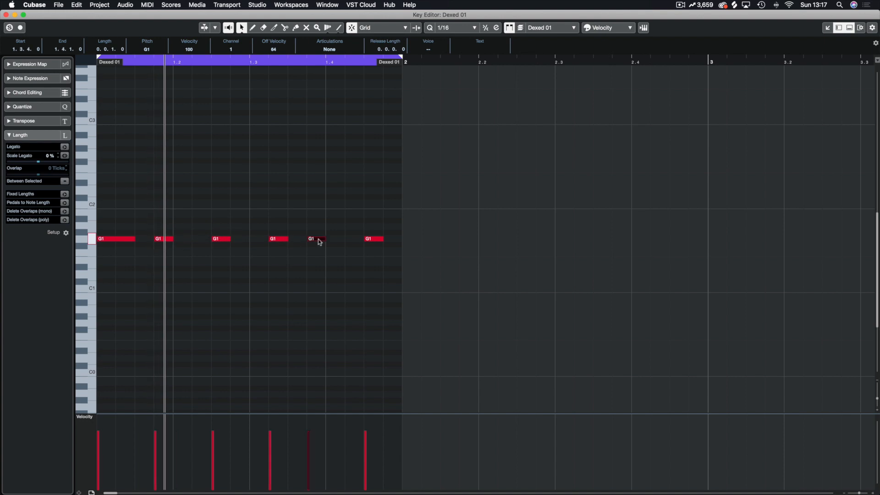
pyautogui.click(372, 239)
pyautogui.click(312, 240)
pyautogui.press('Delete')
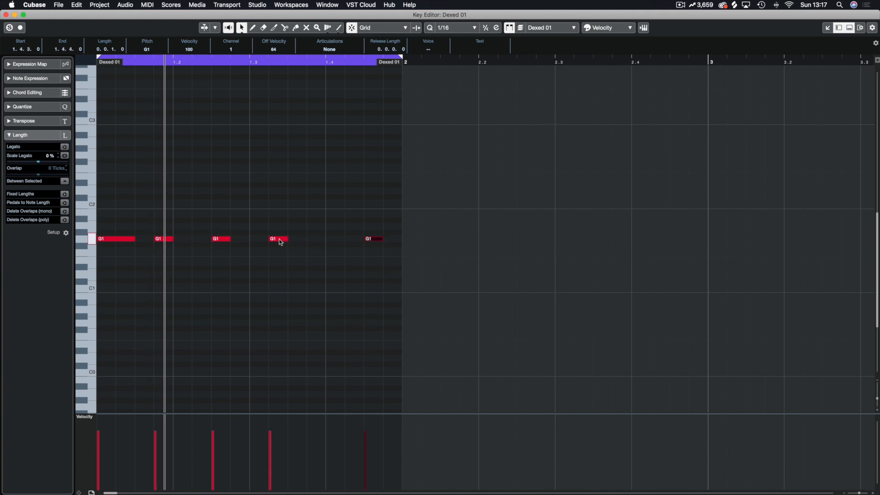
pyautogui.moveTo(279, 241); pyautogui.dragTo(299, 242)
pyautogui.moveTo(373, 241); pyautogui.dragTo(353, 241)
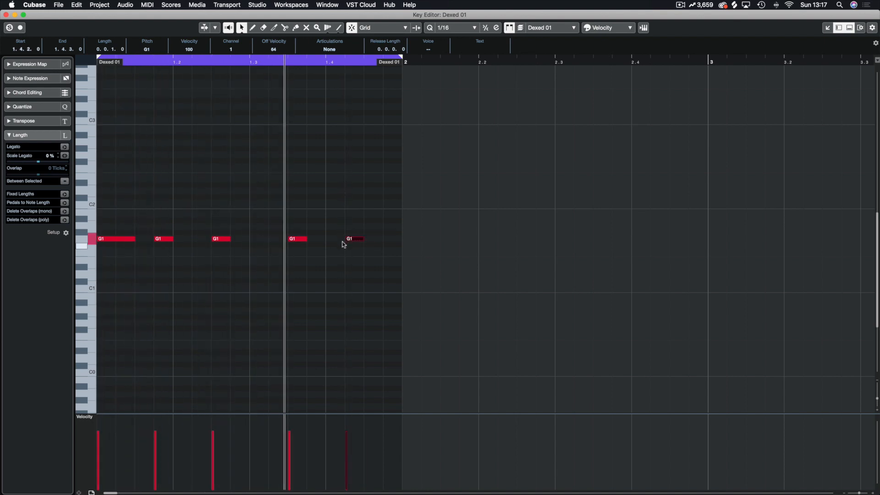
# - Close the note editor, solo TAL UNO alongside Hive 01, and lower the Hive 01 channel's level to about -6.1 dB
pyautogui.press('Return')
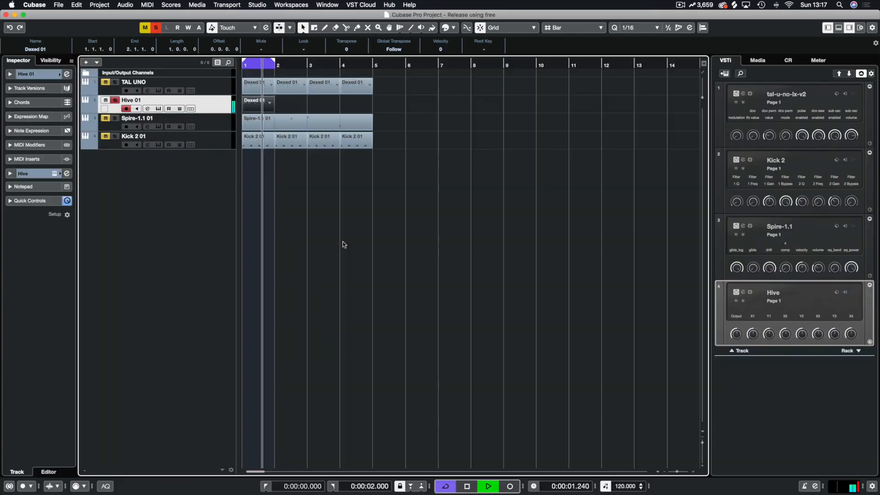
pyautogui.click(116, 84)
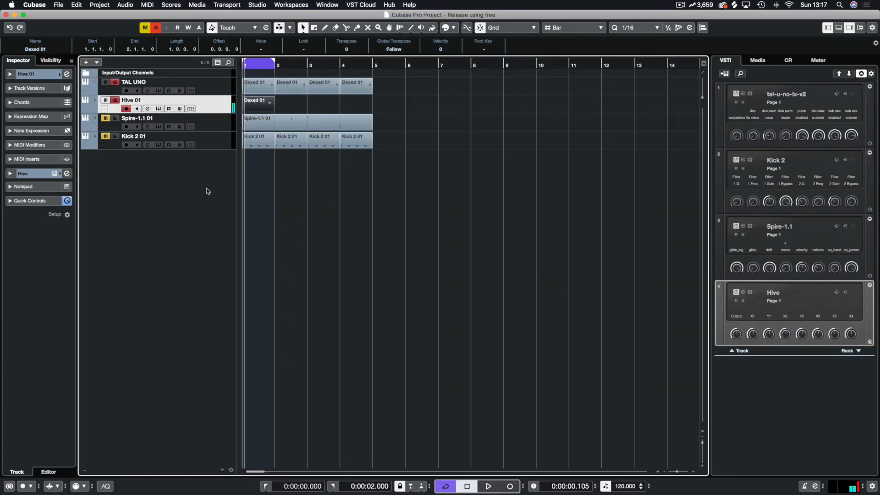
pyautogui.press('space')
pyautogui.press('F3')
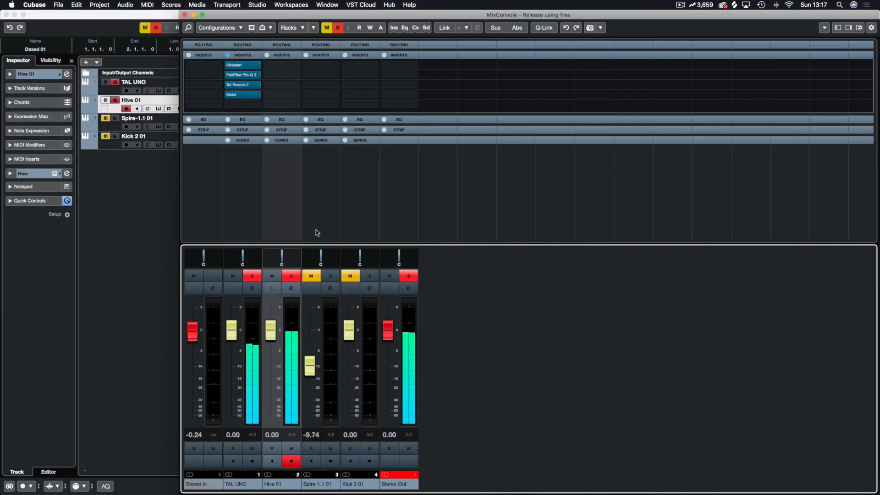
pyautogui.moveTo(271, 331); pyautogui.dragTo(271, 353)
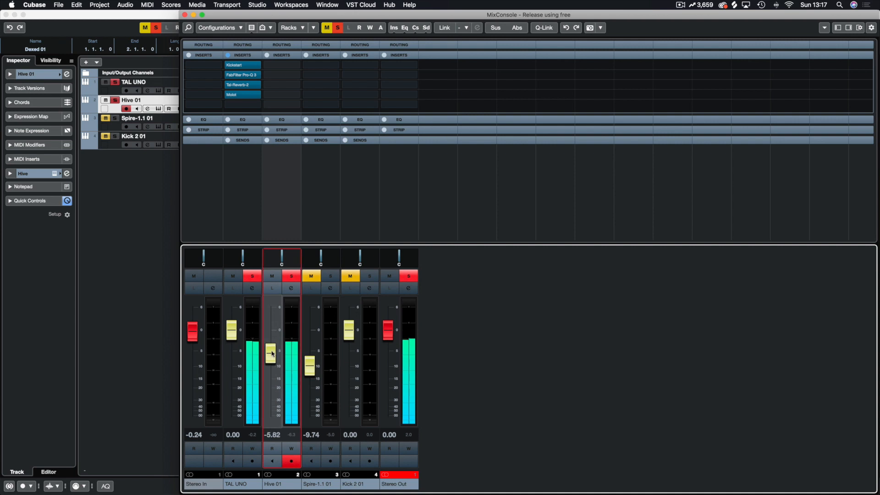
pyautogui.press('F3')
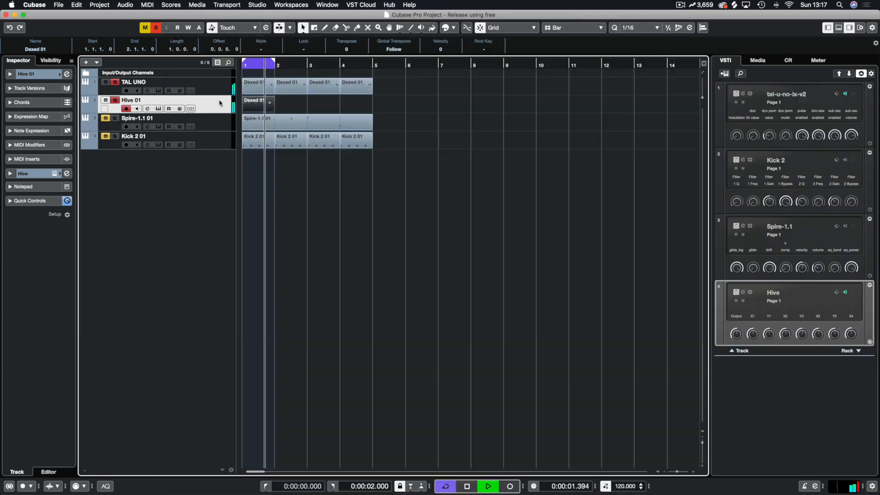
pyautogui.doubleClick(255, 103)
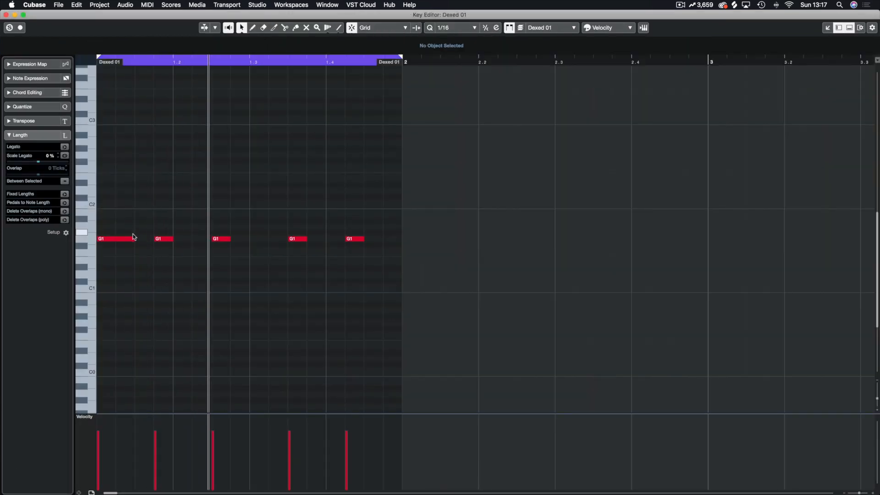
pyautogui.moveTo(125, 241); pyautogui.dragTo(117, 241)
pyautogui.press('super+z')
pyautogui.press('Return')
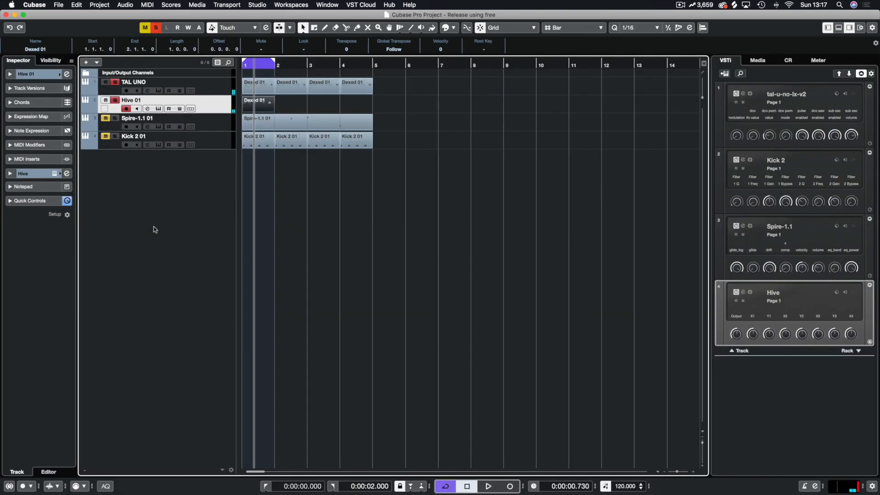
# - Copy the Hive part to bar 7, and in the bar 1 part shorten the first G1 note to a sixteenth and move it to 1.1.2
pyautogui.moveTo(244, 100); pyautogui.dragTo(441, 107)
pyautogui.doubleClick(253, 106)
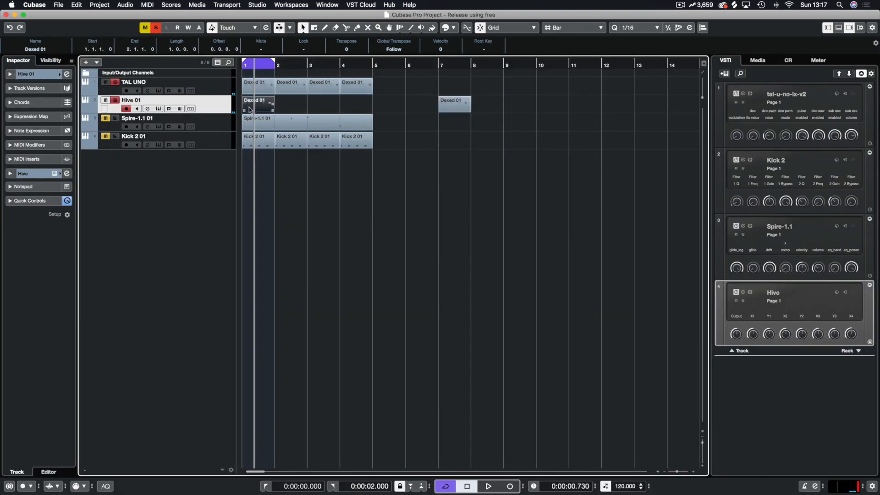
pyautogui.moveTo(132, 240); pyautogui.dragTo(117, 239)
pyautogui.moveTo(114, 239)
pyautogui.mouseDown()
pyautogui.moveTo(130, 239)
pyautogui.moveTo(118, 239)
pyautogui.mouseUp()
pyautogui.moveTo(108, 239); pyautogui.dragTo(123, 242)
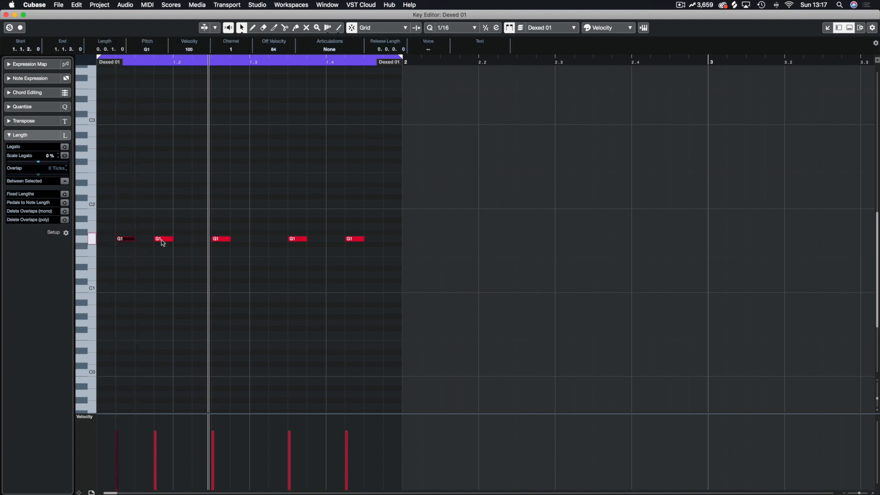
# - Move the fourth G1 note to 1.3.2, place the last two notes at 1.3.4 and 1.4.3 using one added copy, and close the editor
pyautogui.moveTo(295, 240); pyautogui.dragTo(276, 241)
pyautogui.moveTo(277, 241); pyautogui.dragTo(368, 239)
pyautogui.click(354, 239)
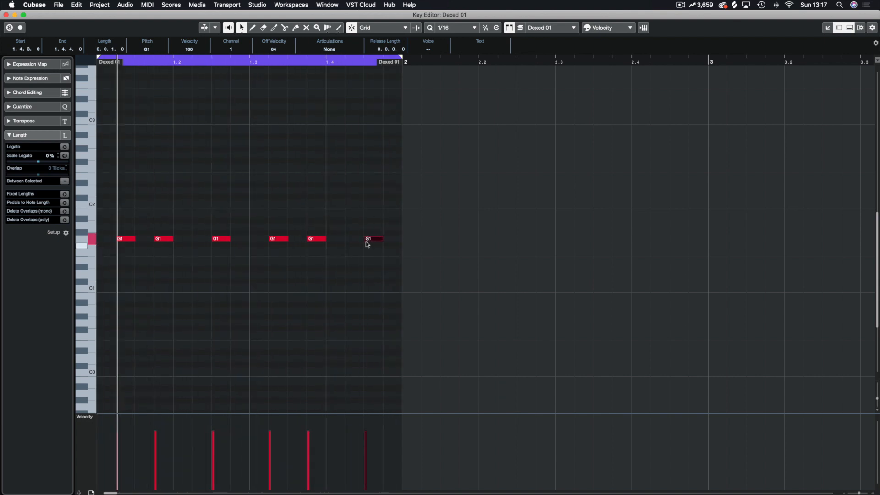
pyautogui.press('super+w')
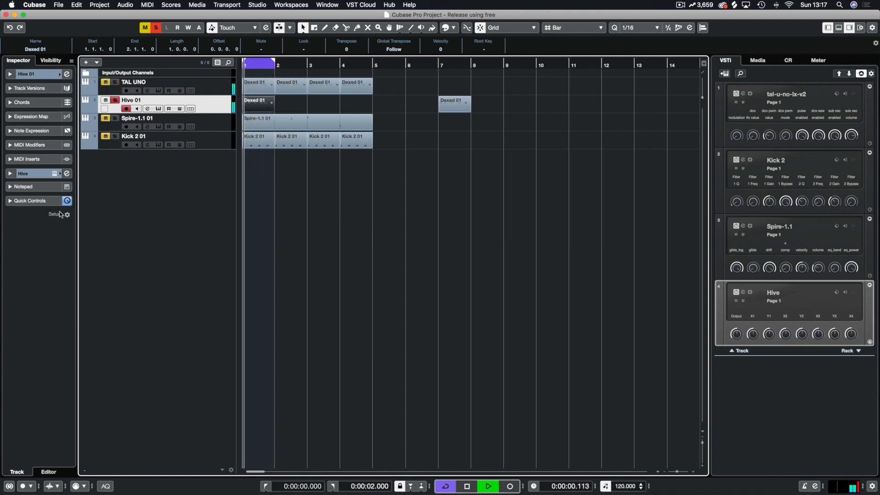
# - Cut the Hive 01 channel's lows with the first EQ band at -21.5 dB and 157.1 Hz
pyautogui.press('F3')
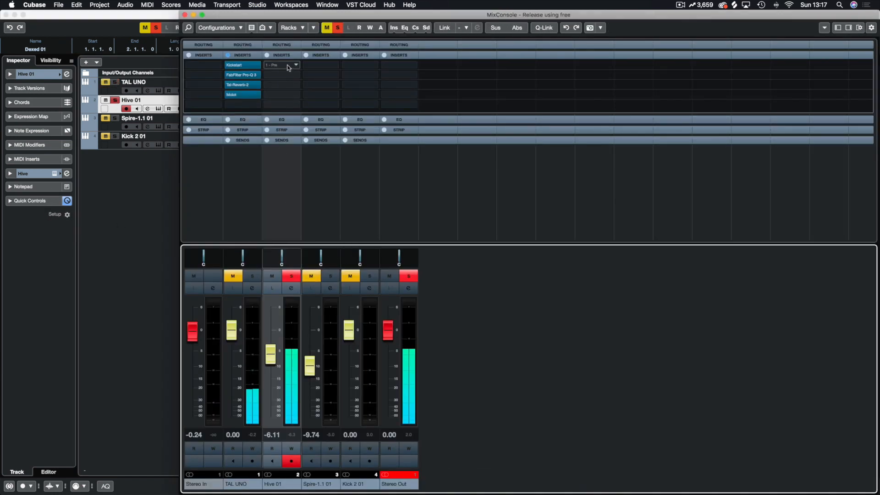
pyautogui.click(291, 288)
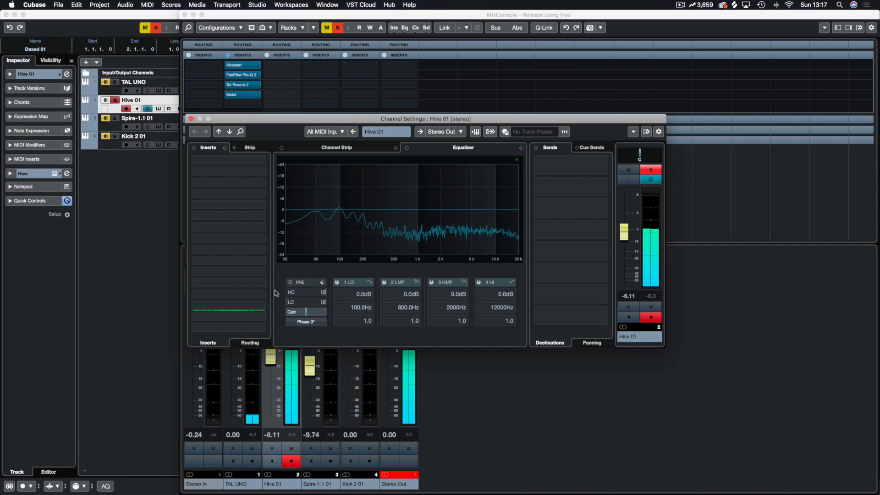
pyautogui.moveTo(340, 210); pyautogui.dragTo(355, 249)
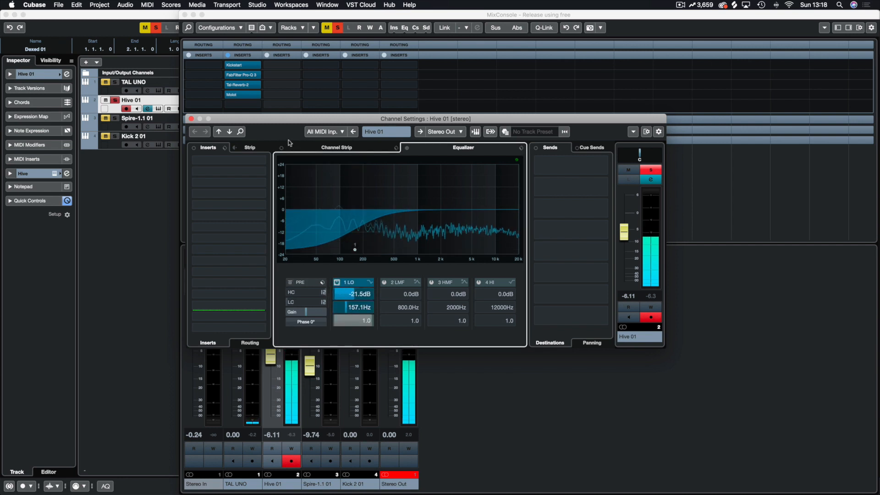
pyautogui.click(191, 119)
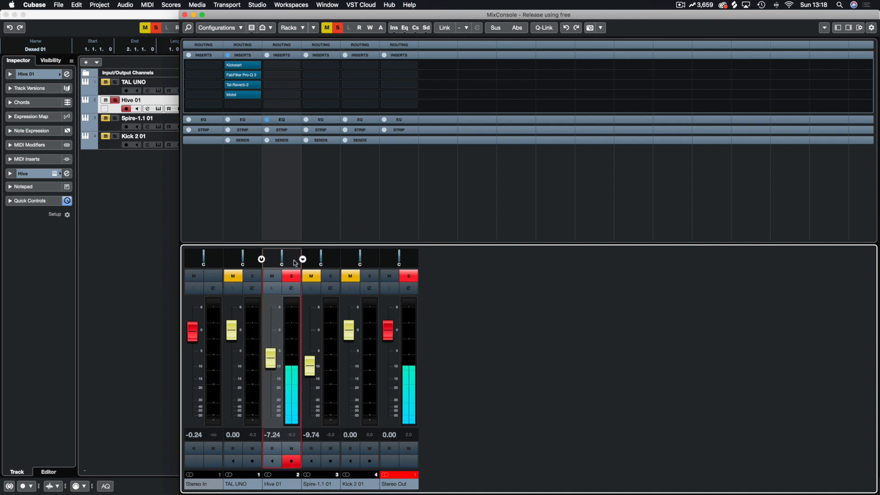
# - Take Hive 01 out of solo, lower its level to -8.03 dB against all the tracks, and close the mixer
pyautogui.click(292, 276)
pyautogui.moveTo(271, 355); pyautogui.dragTo(270, 361)
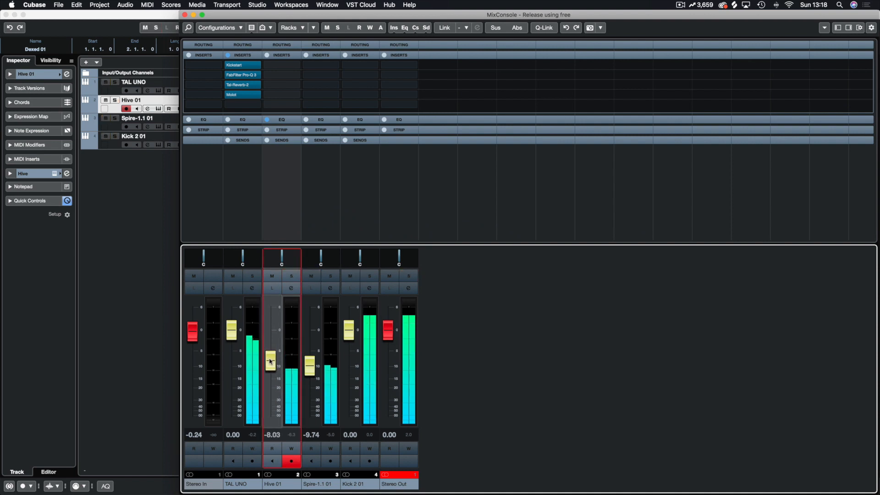
pyautogui.press('F3')
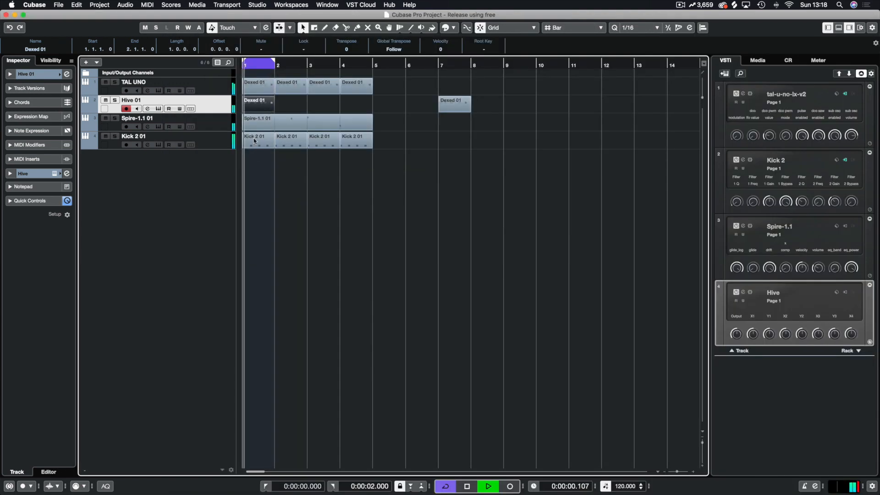
# - Duplicate the Hive part three times to fill bars 1 to 4, and play the TAL UNO track soloed
pyautogui.press('space')
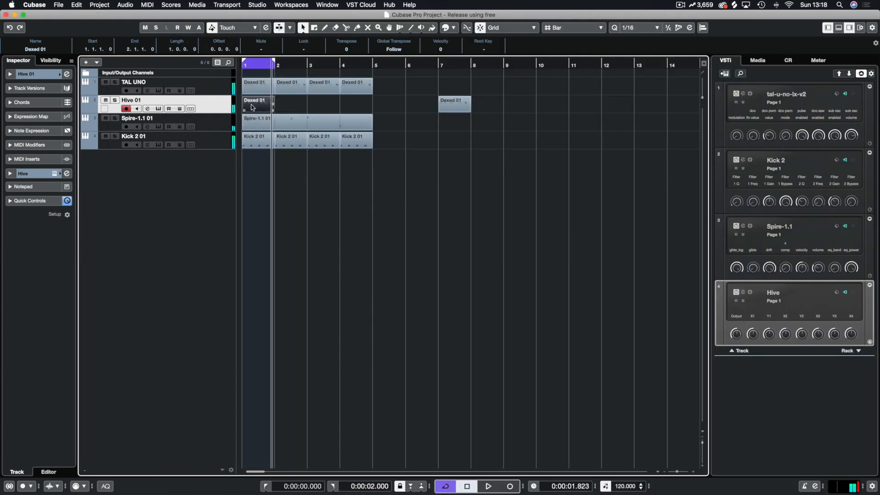
pyautogui.press('super+d')
pyautogui.press('super+d')
pyautogui.press('super+d')
pyautogui.moveTo(386, 83); pyautogui.dragTo(250, 104)
pyautogui.click(115, 82)
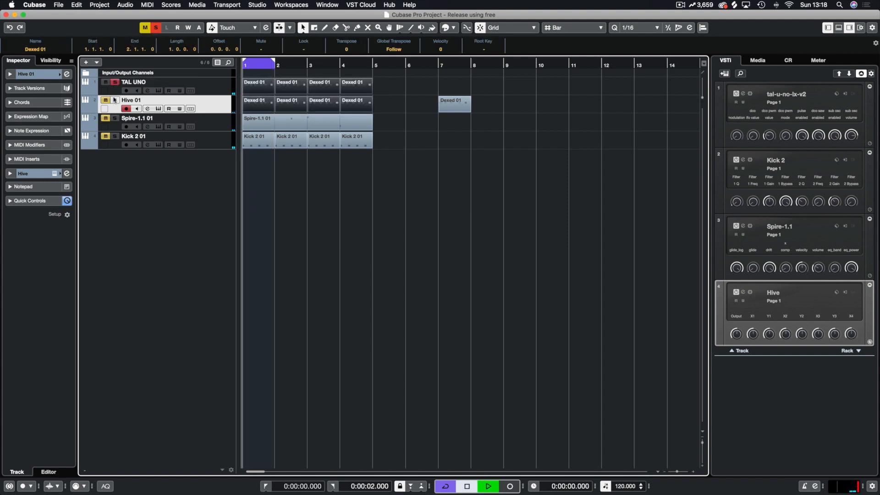
pyautogui.press('space')
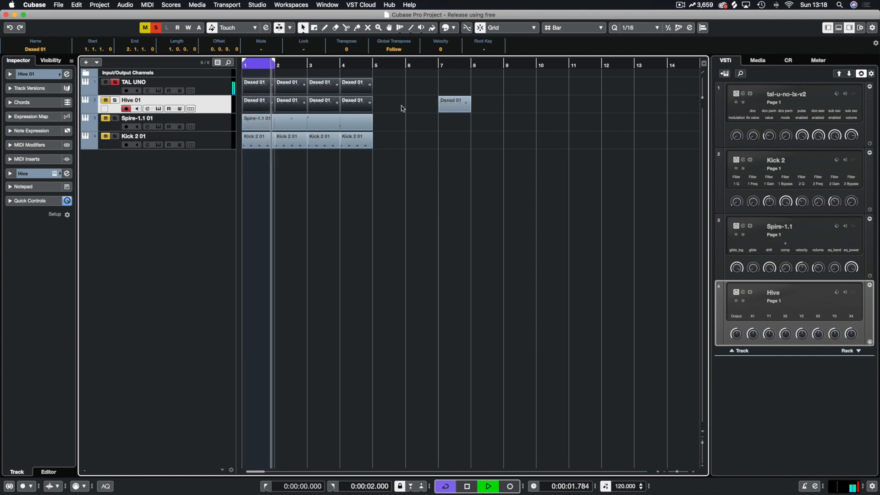
# - Move the four Hive parts to bar 9, and copy the four TAL UNO parts onto the Hive 01 track from bar 1
pyautogui.moveTo(403, 106); pyautogui.dragTo(258, 110)
pyautogui.moveTo(293, 107); pyautogui.dragTo(526, 106)
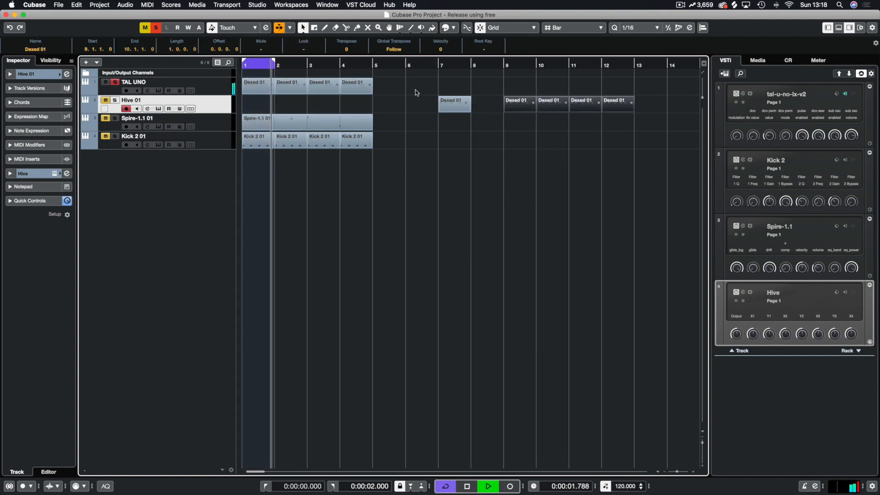
pyautogui.click(252, 85)
pyautogui.moveTo(252, 85); pyautogui.dragTo(252, 106)
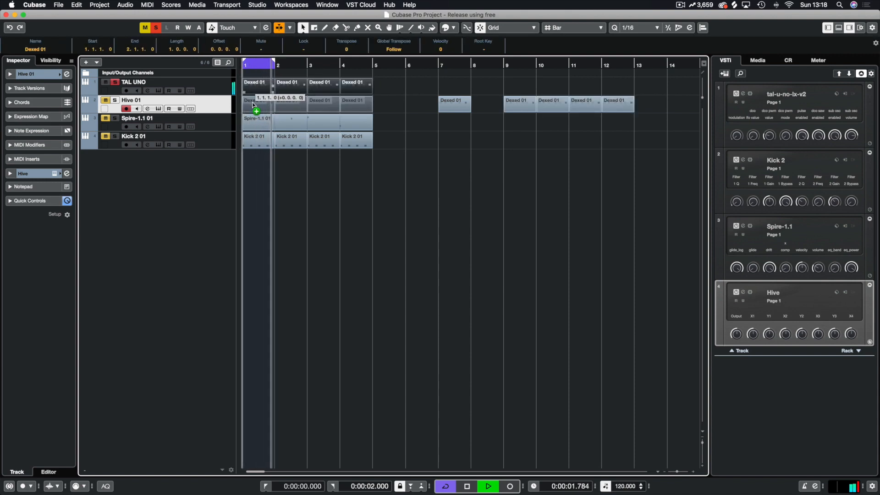
# - Solo Hive 01 together with TAL UNO and play the copied rhythm
pyautogui.press('space')
pyautogui.click(115, 100)
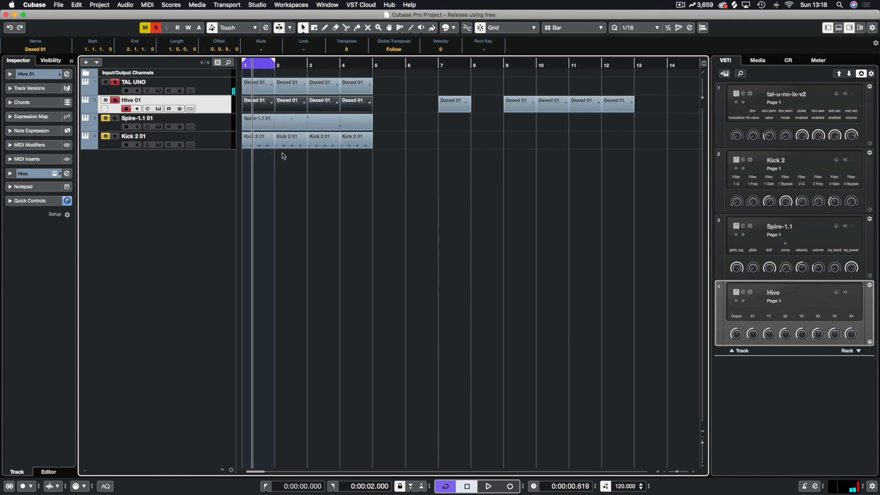
pyautogui.press('space')
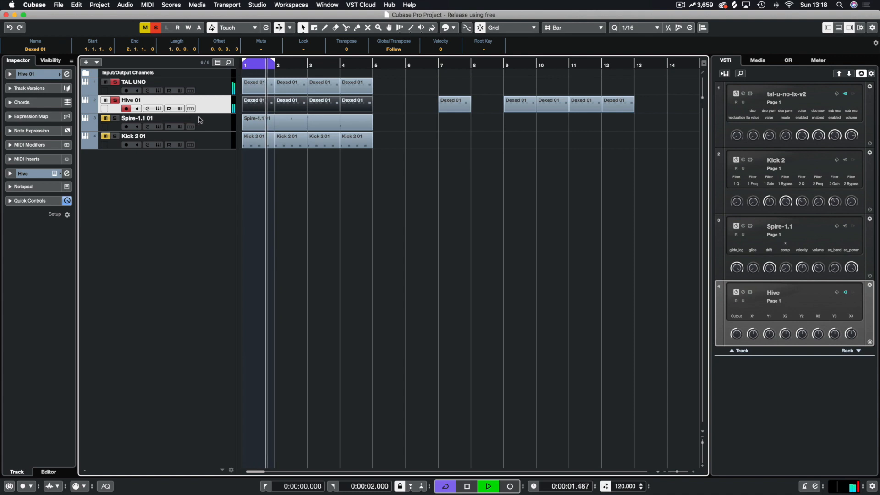
# - Switch Hive to the next preset, BS_MIdstarter, and listen to it soloed together with TAL UNO
pyautogui.click(54, 174)
pyautogui.moveTo(405, 74); pyautogui.dragTo(349, 64)
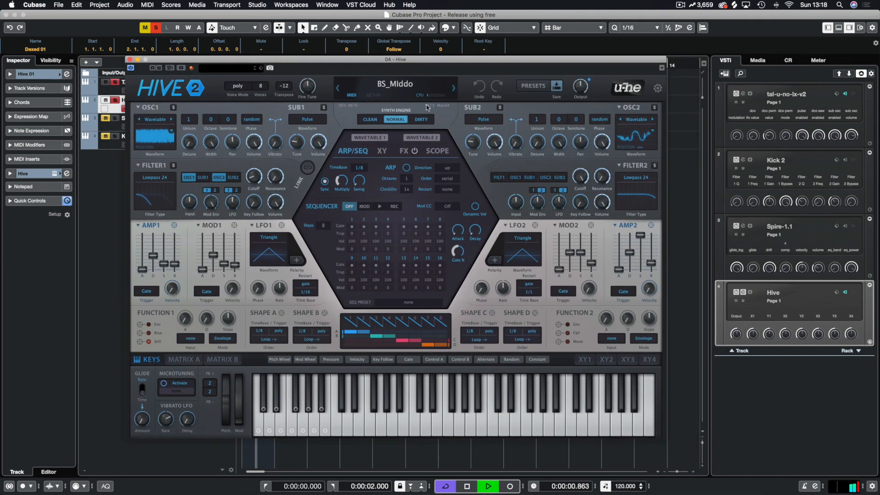
pyautogui.click(453, 89)
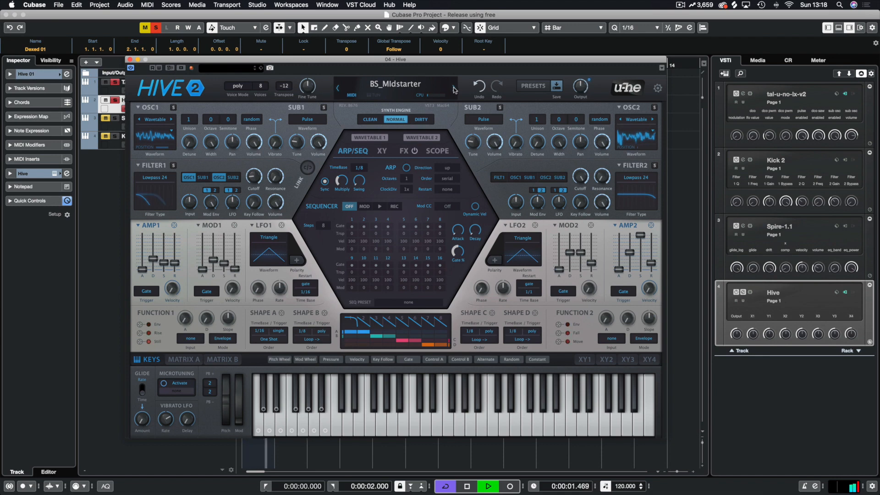
pyautogui.click(130, 59)
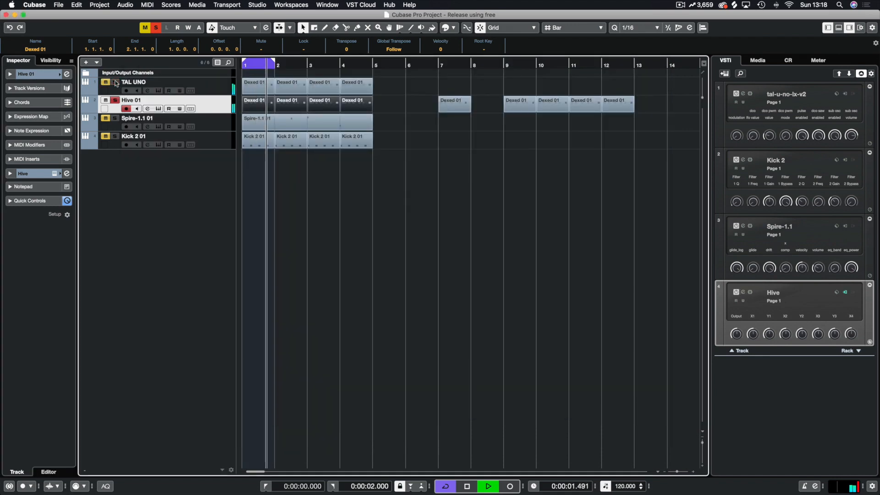
pyautogui.click(116, 82)
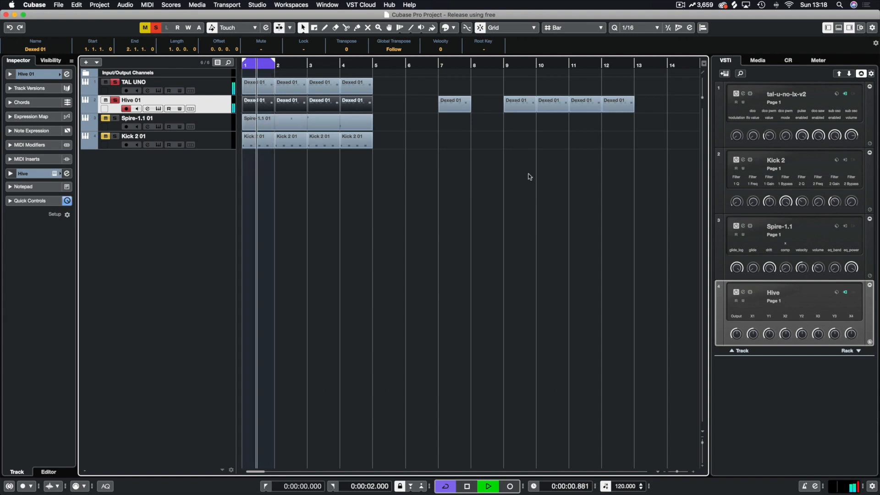
pyautogui.click(744, 292)
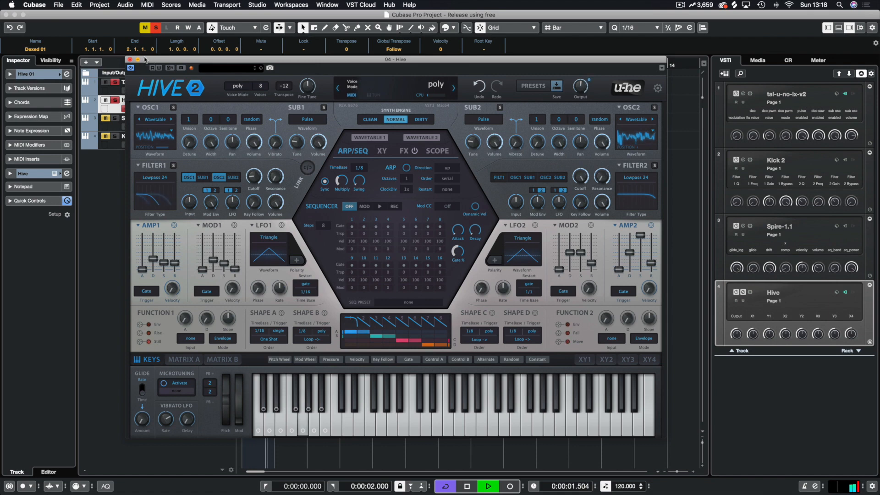
pyautogui.click(130, 60)
# - Add Kick 2 01 to the soloed tracks, set the project tempo to 127 BPM, and restart playback
pyautogui.press('space')
pyautogui.click(114, 136)
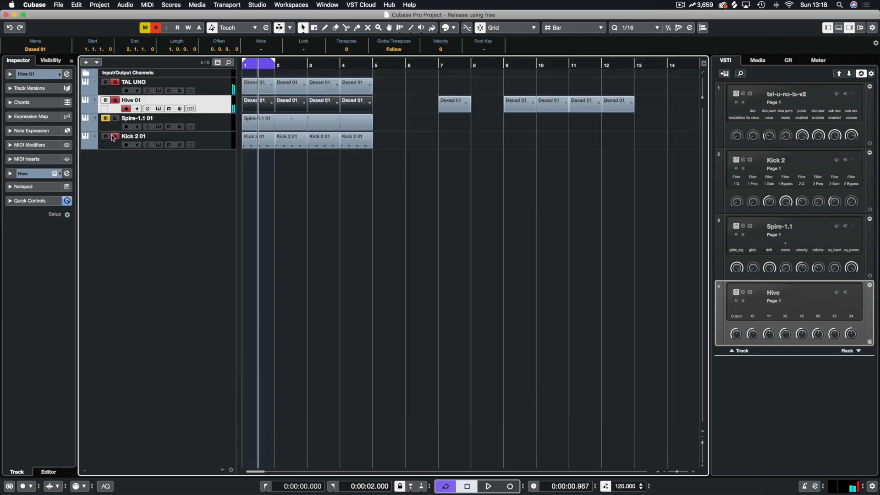
pyautogui.moveTo(619, 487); pyautogui.dragTo(634, 476)
pyautogui.press('space')
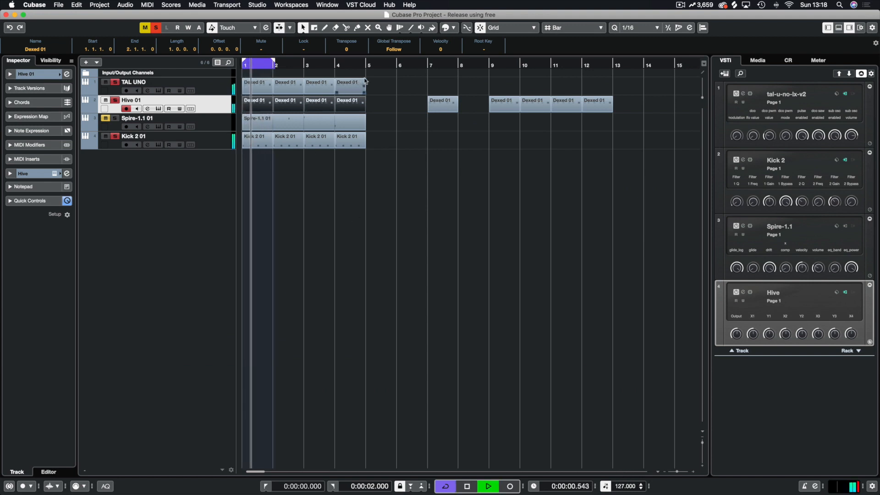
# - Loop playback over the four bars of TAL UNO and Hive parts, and clear all track solos and mutes
pyautogui.click(265, 99)
pyautogui.press('p')
pyautogui.press('space')
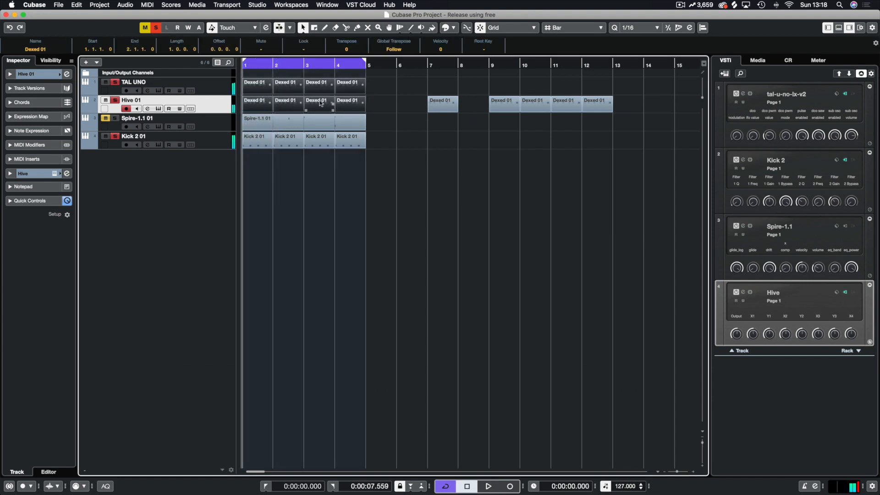
pyautogui.press('space')
pyautogui.click(407, 114)
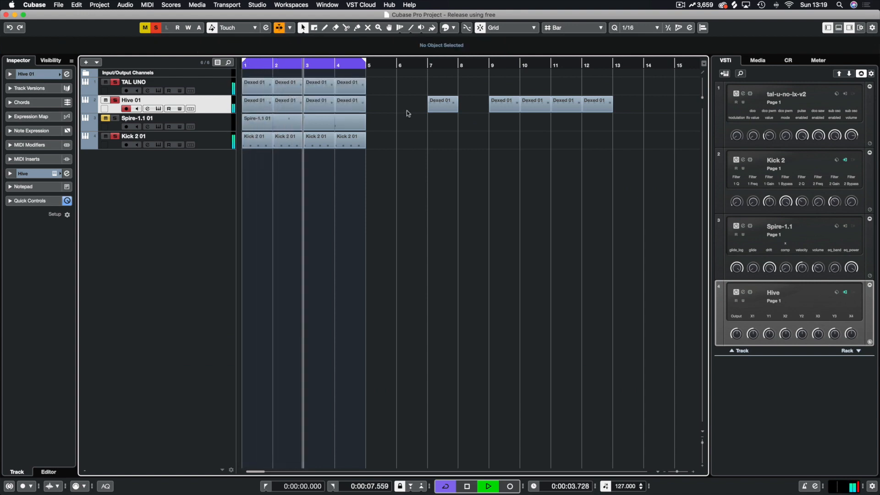
pyautogui.click(156, 28)
pyautogui.click(144, 27)
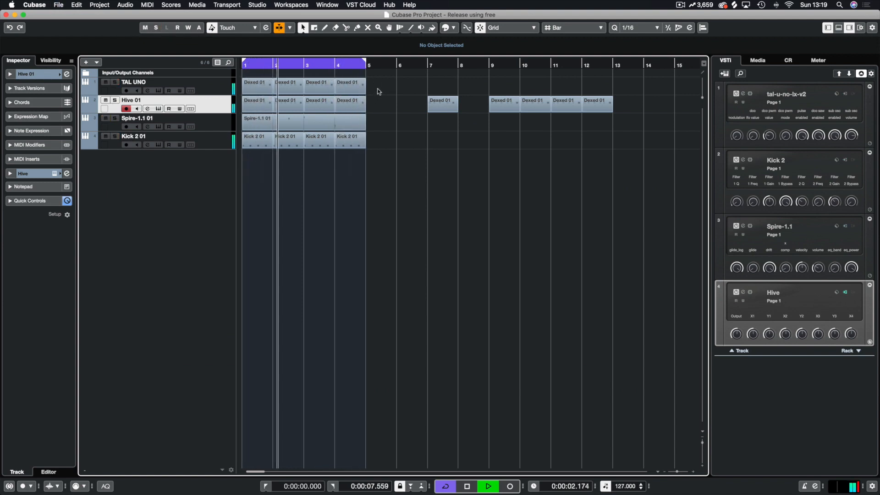
# - Glue the four one-bar parts on TAL UNO and on Hive 01 into one four-bar part per track
pyautogui.click(357, 28)
pyautogui.click(264, 85)
pyautogui.click(265, 104)
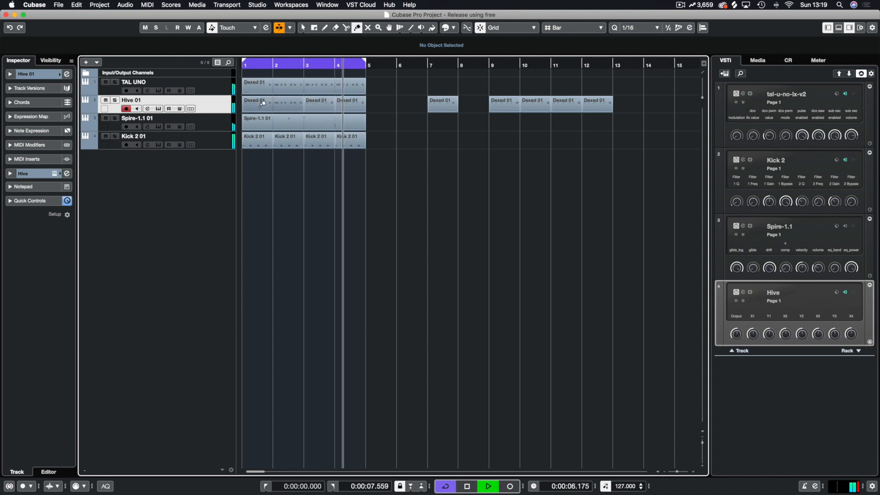
pyautogui.click(265, 104)
pyautogui.click(264, 103)
pyautogui.click(303, 28)
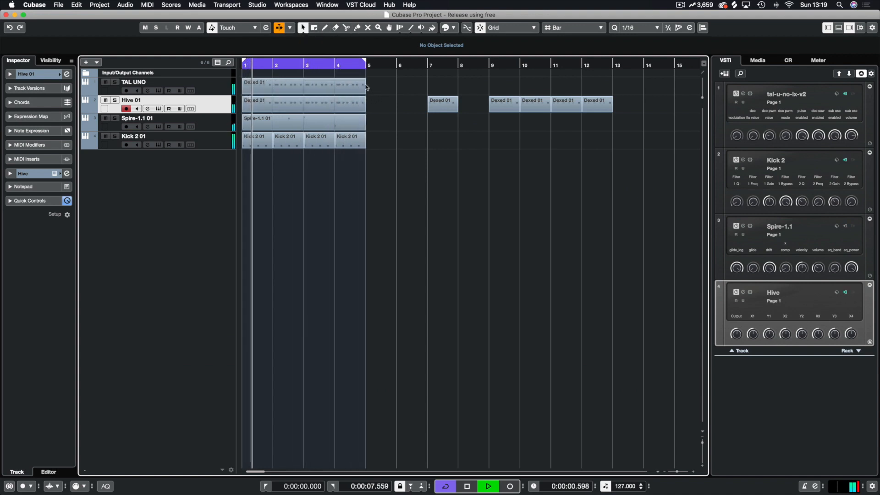
# - Open the four-bar bass part and transpose all notes from the second half of bar 2 onward up to A#1
pyautogui.doubleClick(320, 82)
pyautogui.press('g')
pyautogui.press('g')
pyautogui.press('g')
pyautogui.press('g')
pyautogui.press('g')
pyautogui.press('g')
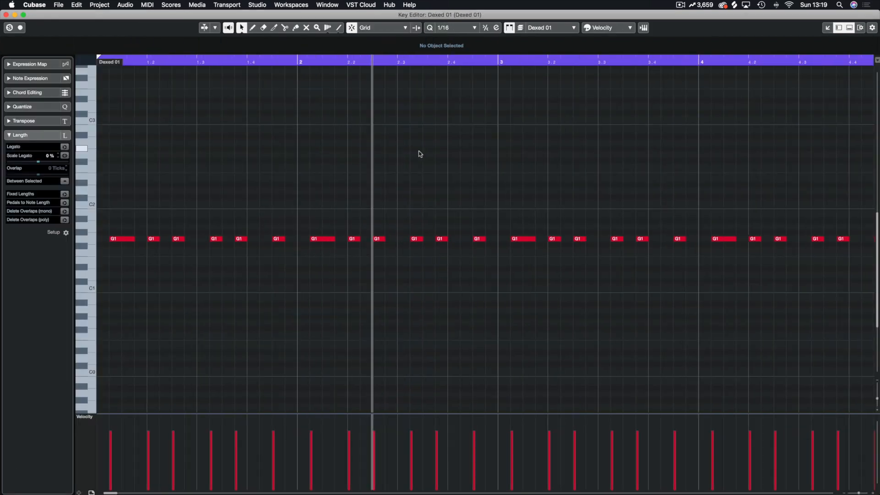
pyautogui.moveTo(615, 184); pyautogui.dragTo(281, 259)
pyautogui.press('Up')
pyautogui.press('Up')
pyautogui.press('Up')
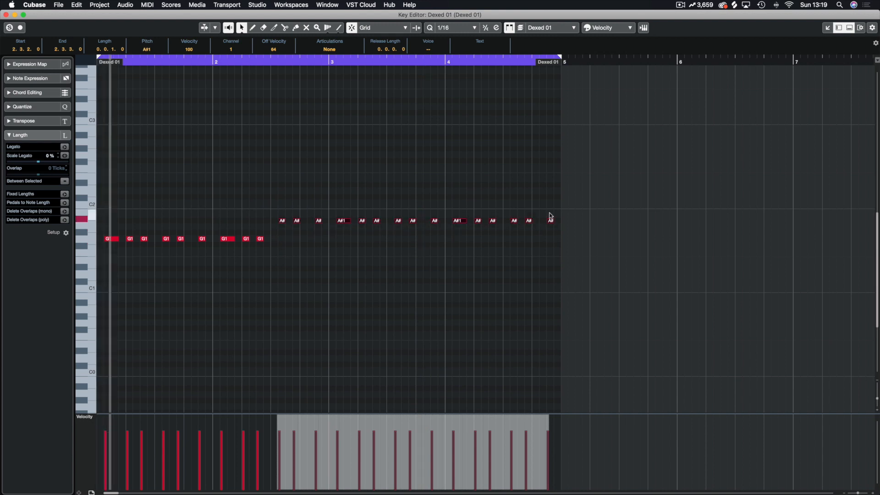
# - Transpose the notes in bars 3 and 4 down, trying F1, D1 and D#1 before moving them to C1
pyautogui.moveTo(588, 204); pyautogui.dragTo(336, 236)
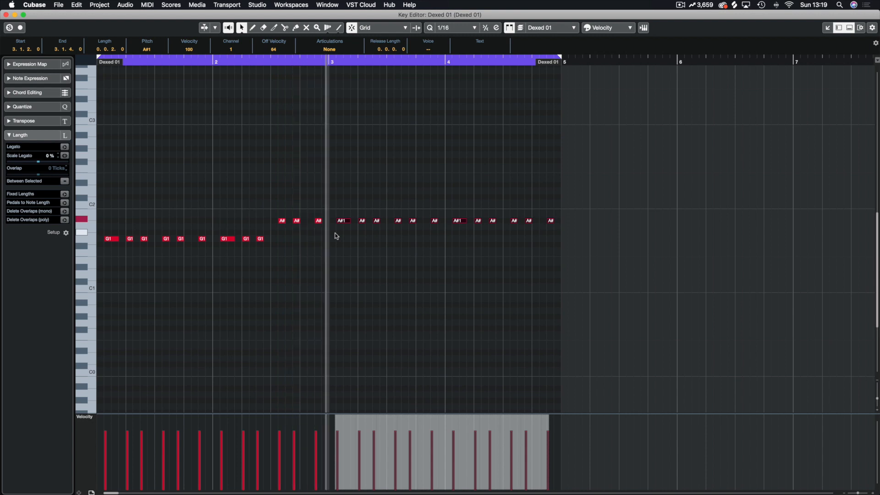
pyautogui.press('Down')
pyautogui.press('Down')
pyautogui.press('Down')
pyautogui.press('Down')
pyautogui.press('Down')
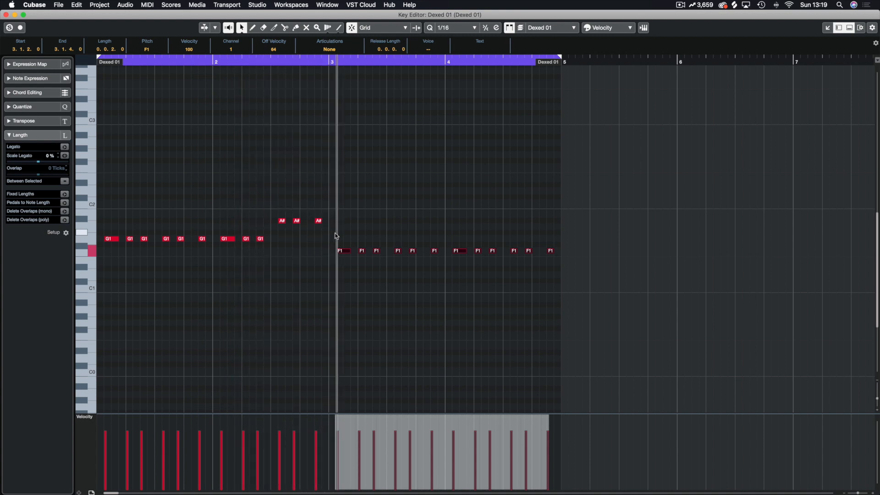
pyautogui.press('Down')
pyautogui.press('Down')
pyautogui.press('Down')
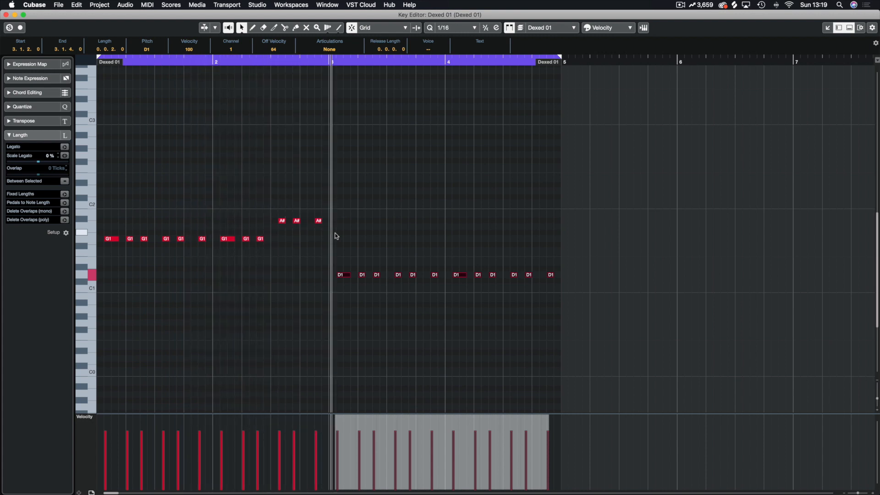
pyautogui.press('Up')
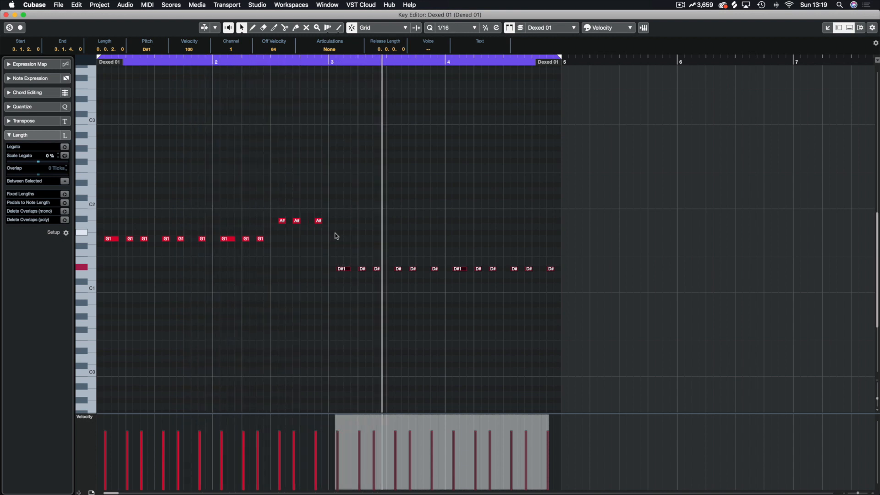
pyautogui.press('Down')
pyautogui.press('Down')
pyautogui.press('Down')
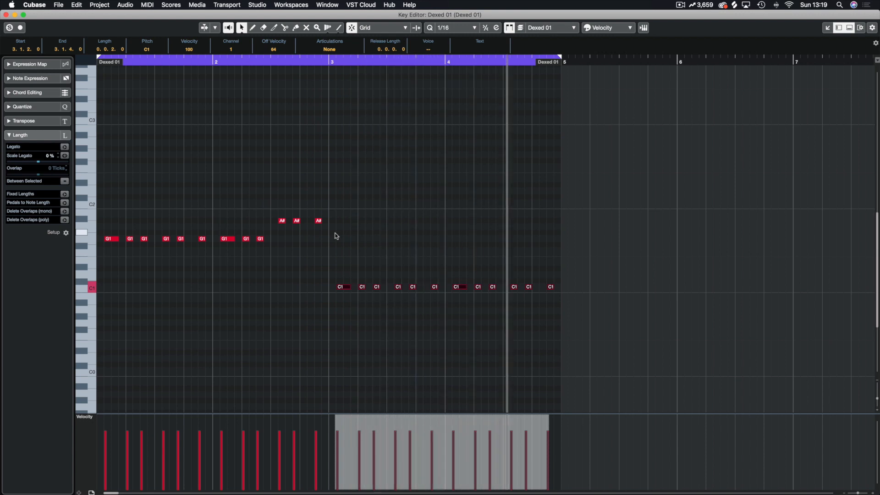
# - Raise the bar 4 notes to D1 and the bar 3 notes to D#1
pyautogui.moveTo(594, 261); pyautogui.dragTo(461, 292)
pyautogui.press('Up')
pyautogui.press('Up')
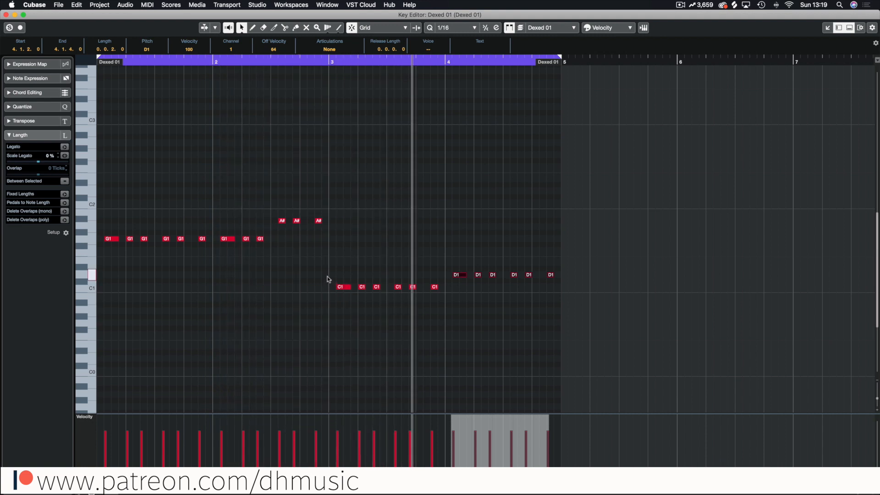
pyautogui.moveTo(327, 279); pyautogui.dragTo(444, 304)
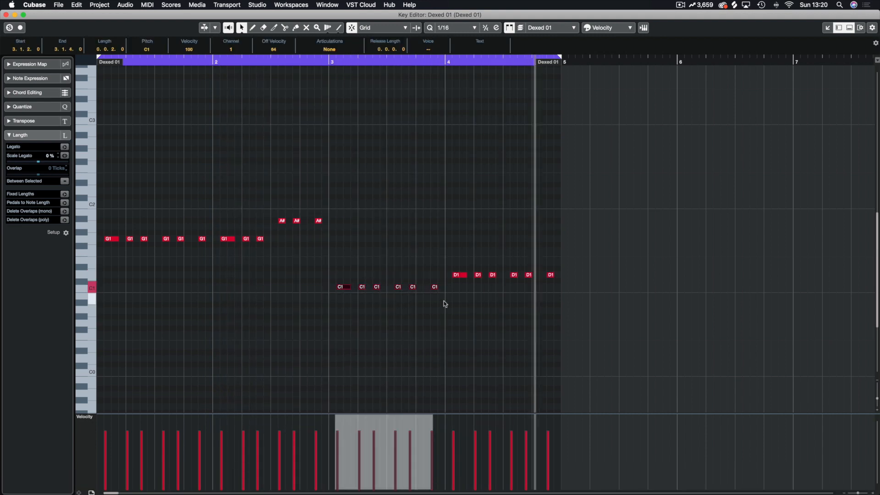
pyautogui.press('Up')
pyautogui.press('Up')
pyautogui.press('Up')
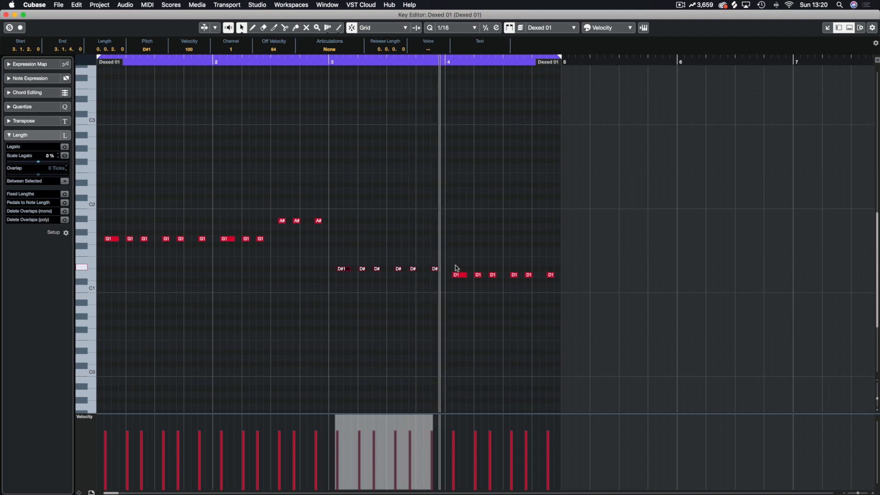
# - Raise the bar 4 notes by one semitone, close the note editor and play the loop
pyautogui.moveTo(452, 261); pyautogui.dragTo(596, 289)
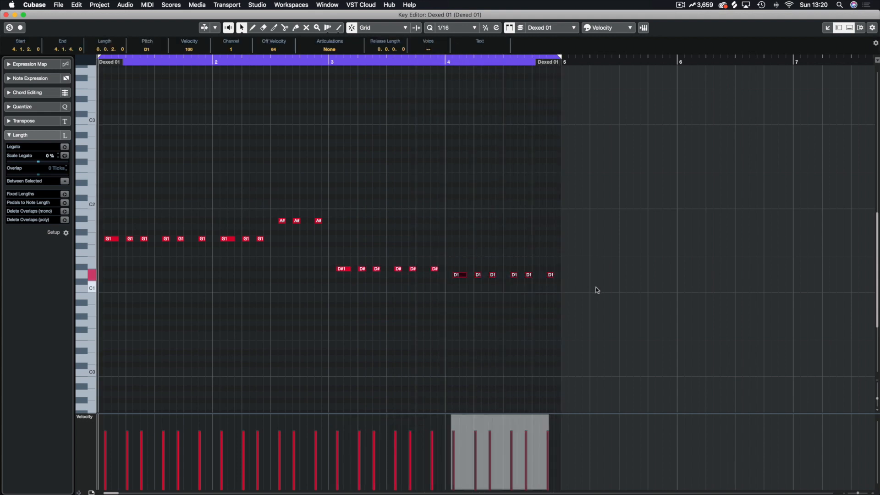
pyautogui.press('space')
pyautogui.press('Up')
pyautogui.press('Return')
pyautogui.click(447, 159)
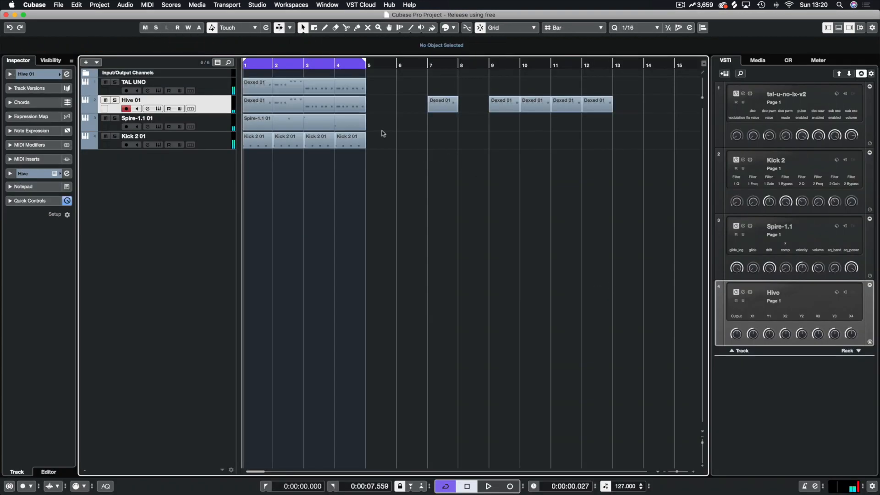
pyautogui.press('space')
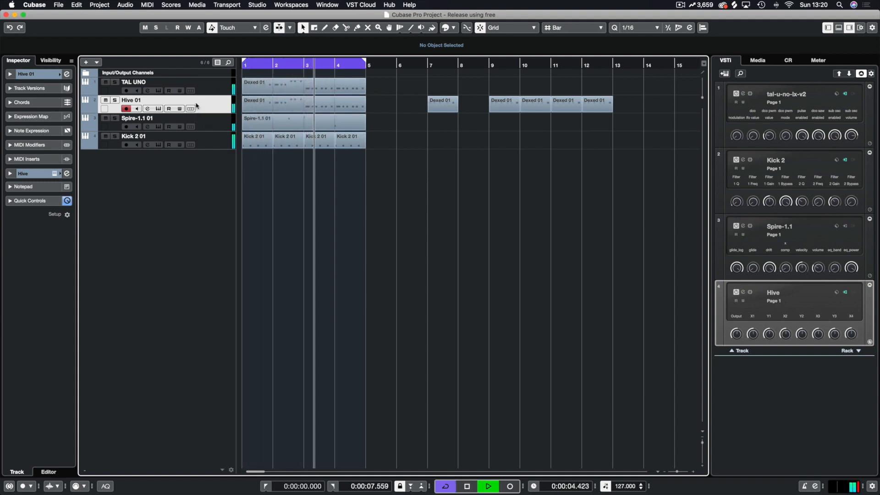
# - Stop playback, reopen the TAL UNO and Hive bass parts and lower the bar 4 notes to C#1
pyautogui.click(210, 87)
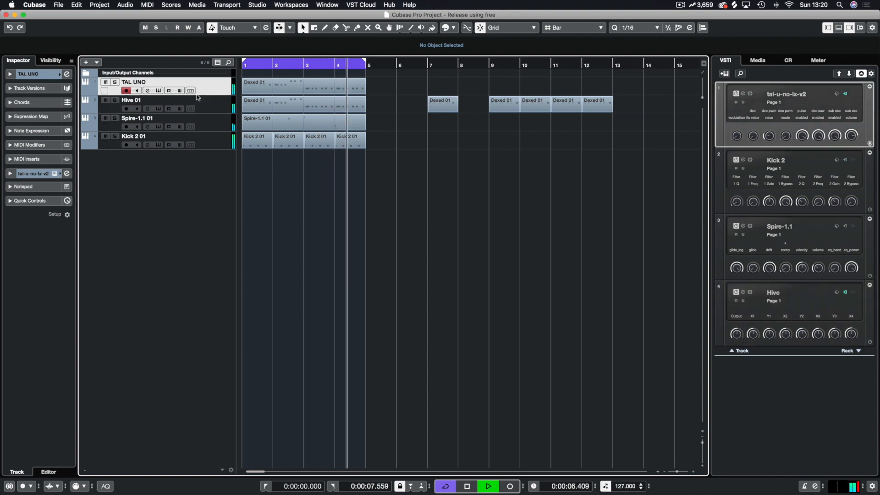
pyautogui.press('space')
pyautogui.doubleClick(358, 94)
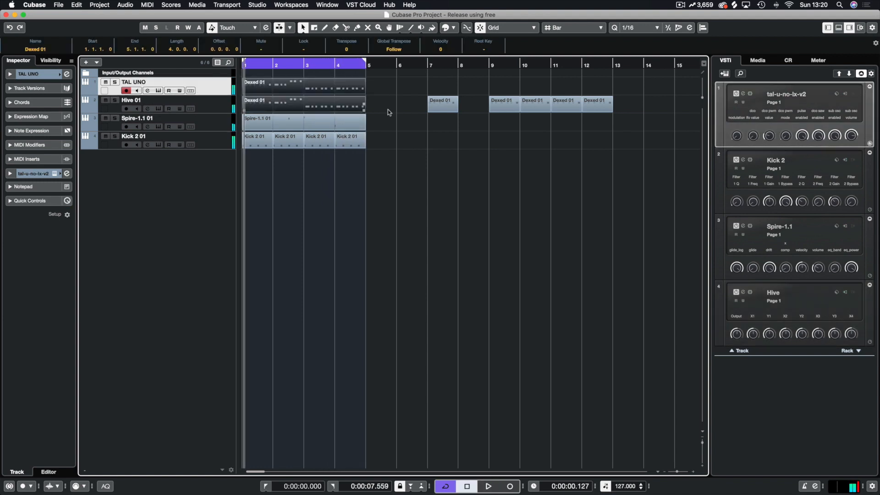
pyautogui.moveTo(633, 316); pyautogui.dragTo(462, 313)
pyautogui.press('Down')
pyautogui.press('Down')
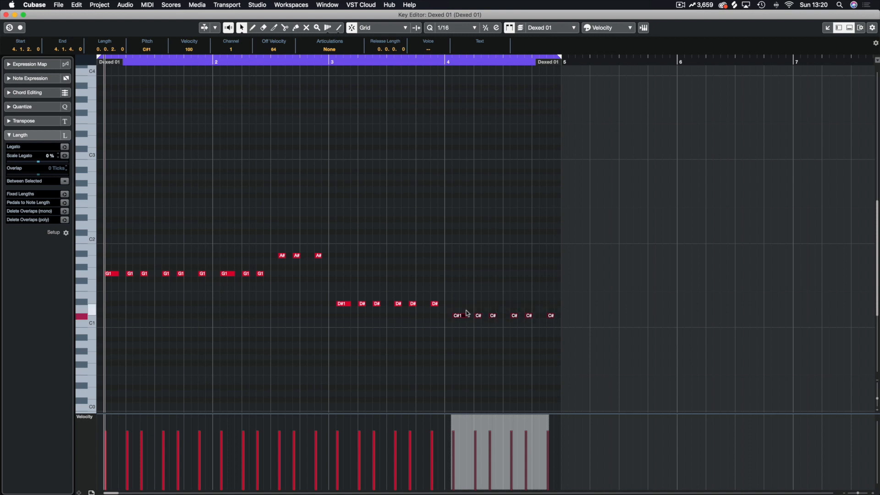
pyautogui.press('Return')
pyautogui.click(358, 243)
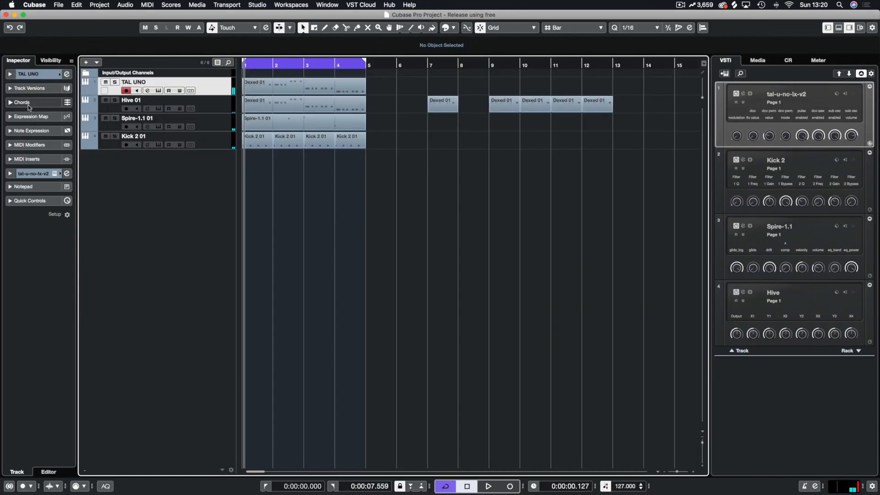
# - Show the TAL-U-NO-LX editor and listen to TAL UNO and Hive 01 soloed, together and separately, before clearing the solos
pyautogui.click(63, 174)
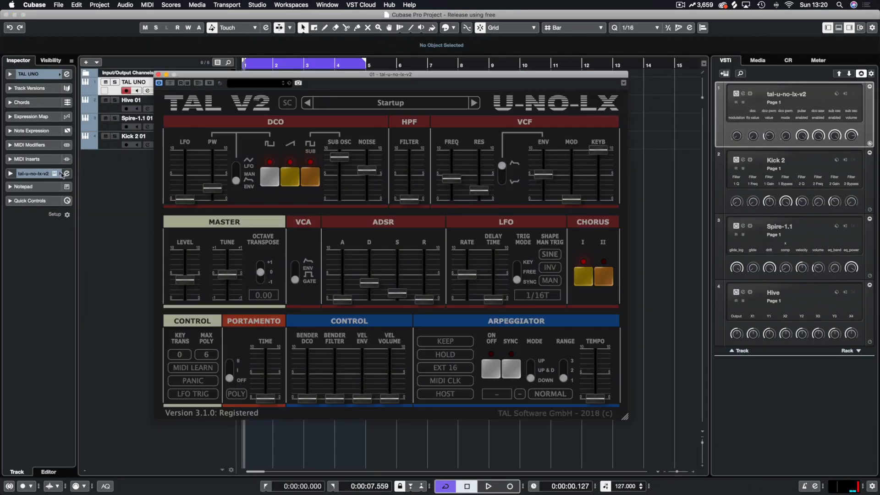
pyautogui.moveTo(474, 87); pyautogui.dragTo(539, 148)
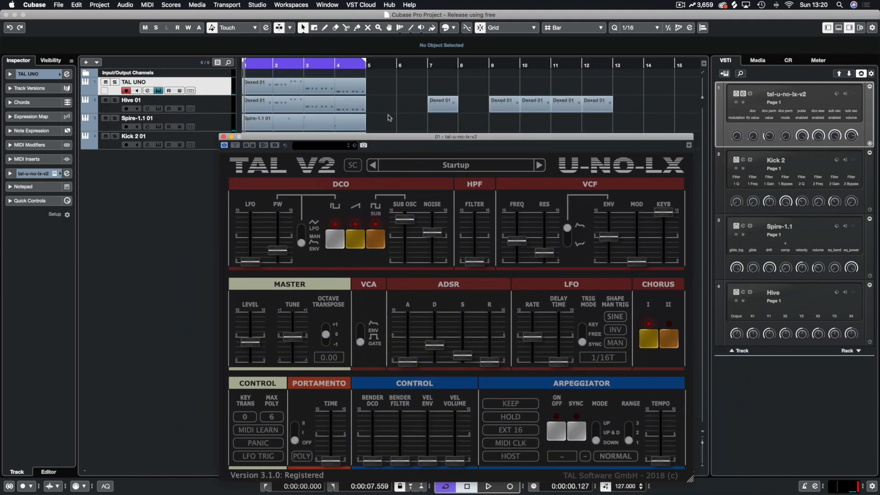
pyautogui.click(115, 83)
pyautogui.press('space')
pyautogui.click(115, 100)
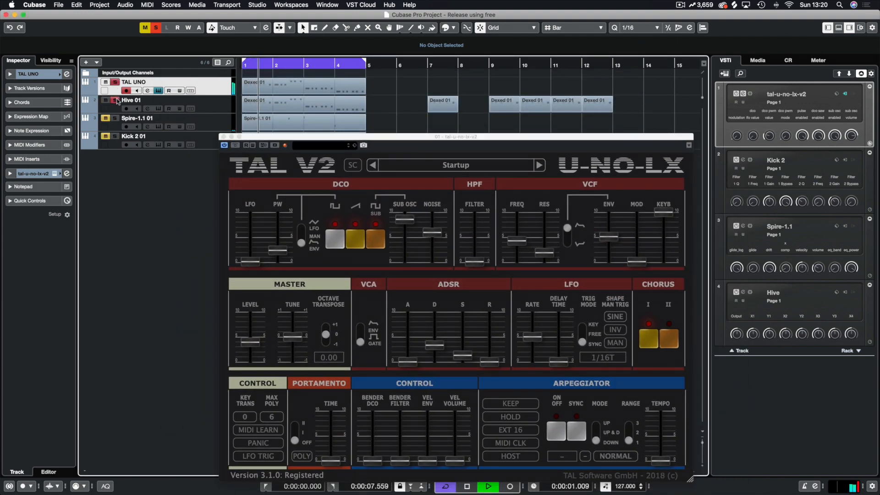
pyautogui.click(115, 83)
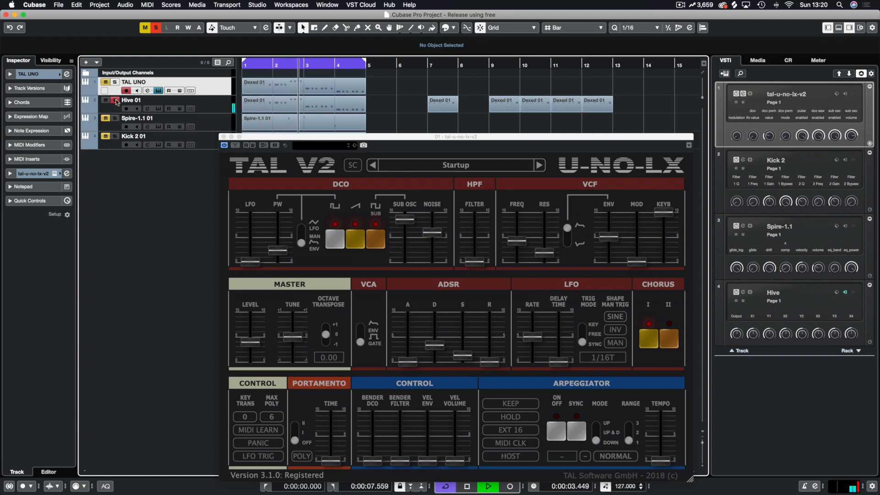
pyautogui.click(116, 101)
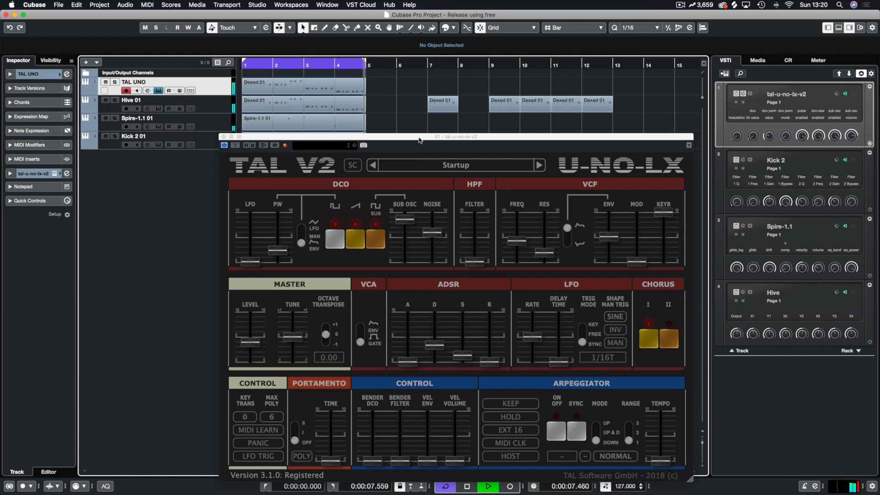
pyautogui.moveTo(420, 140); pyautogui.dragTo(348, 105)
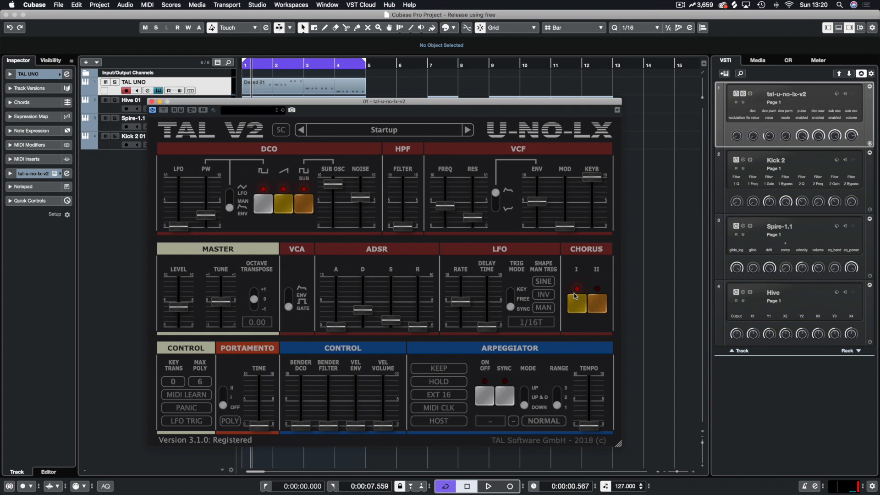
# - Play TAL UNO soloed and compare the synth with chorus I off and on, then close its editor
pyautogui.press('space')
pyautogui.click(105, 83)
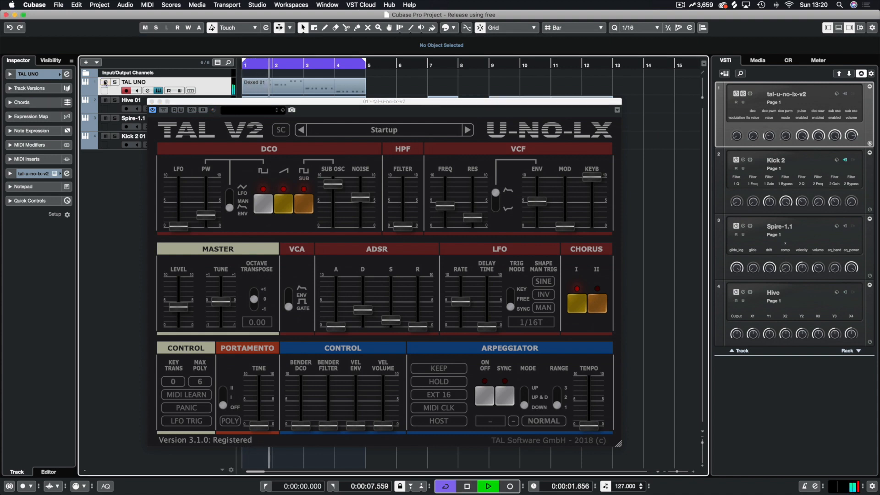
pyautogui.click(115, 82)
pyautogui.click(577, 303)
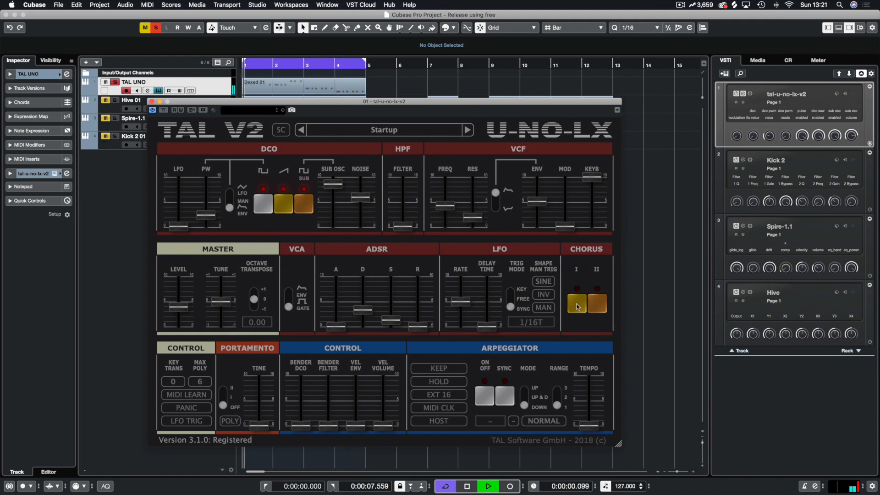
pyautogui.press('space')
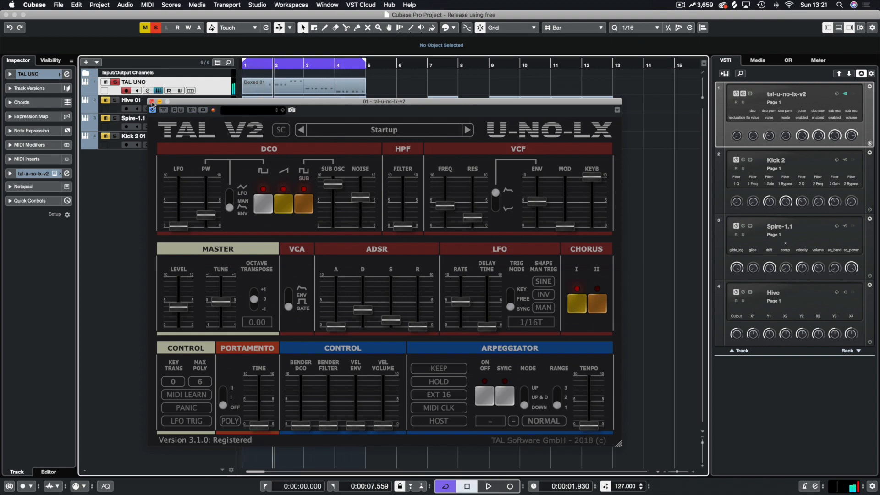
pyautogui.click(151, 102)
# - Review the FabFilter Pro-Q 3, Tal-Reverb-2 and Molot insert settings on the TAL UNO channel in the MixConsole
pyautogui.press('F3')
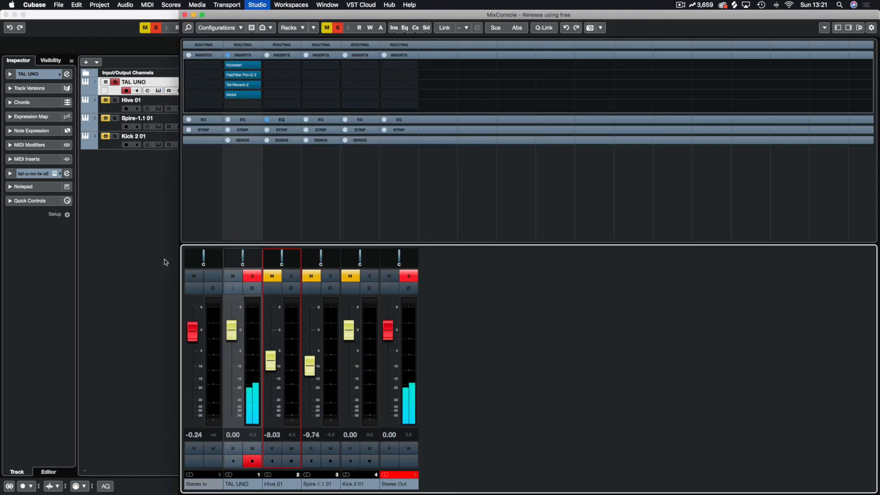
pyautogui.click(236, 76)
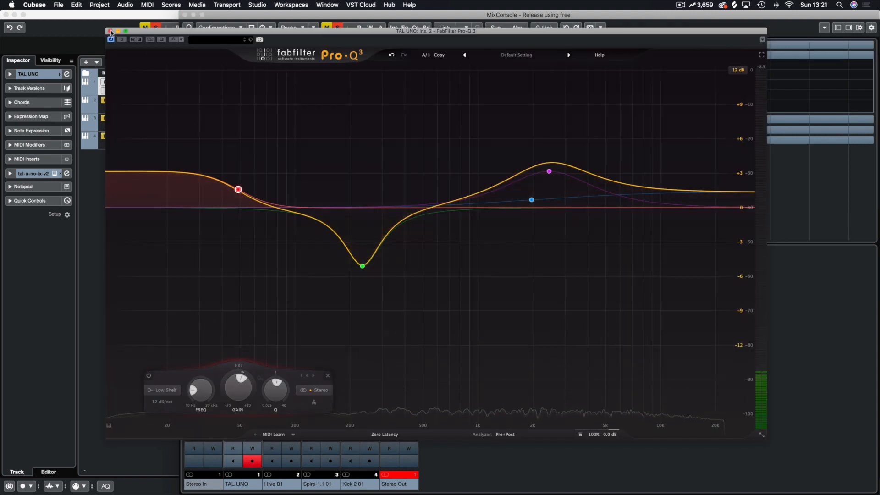
pyautogui.click(110, 31)
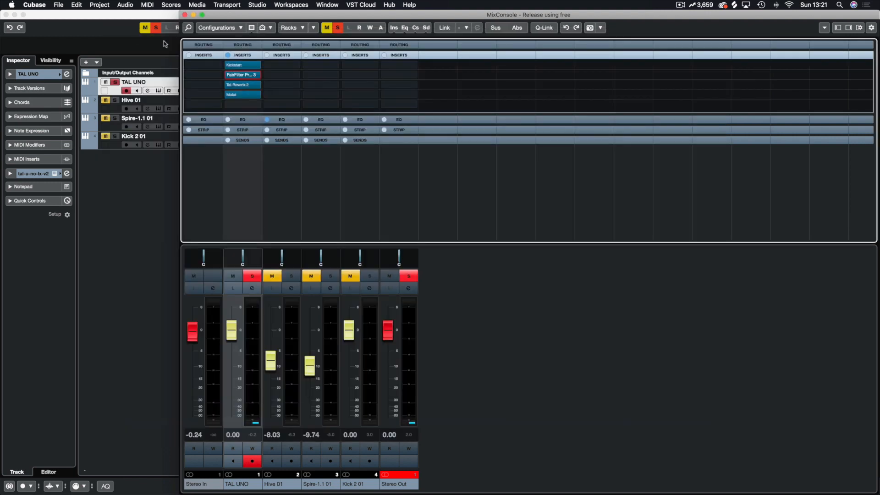
pyautogui.click(237, 86)
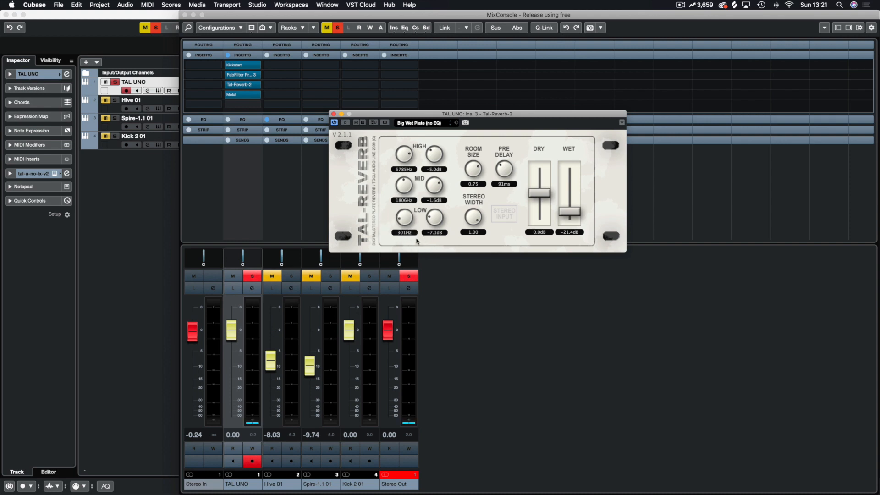
pyautogui.click(333, 115)
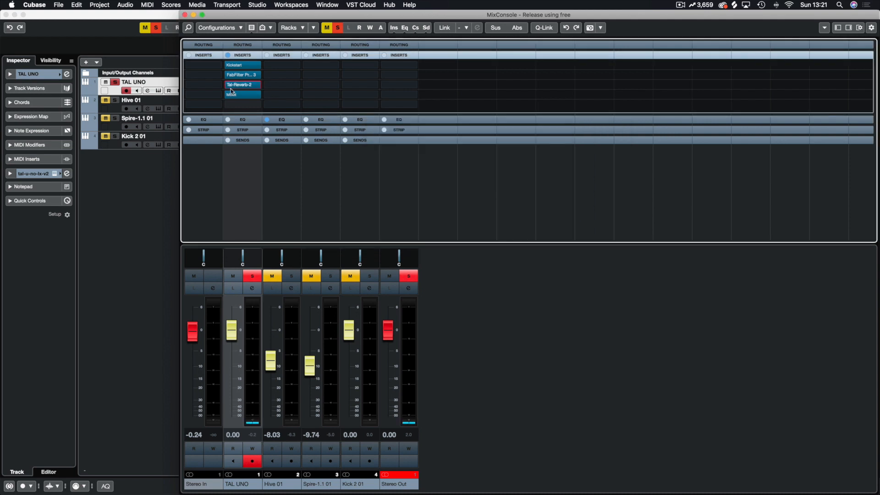
pyautogui.click(238, 94)
pyautogui.moveTo(487, 92); pyautogui.dragTo(514, 120)
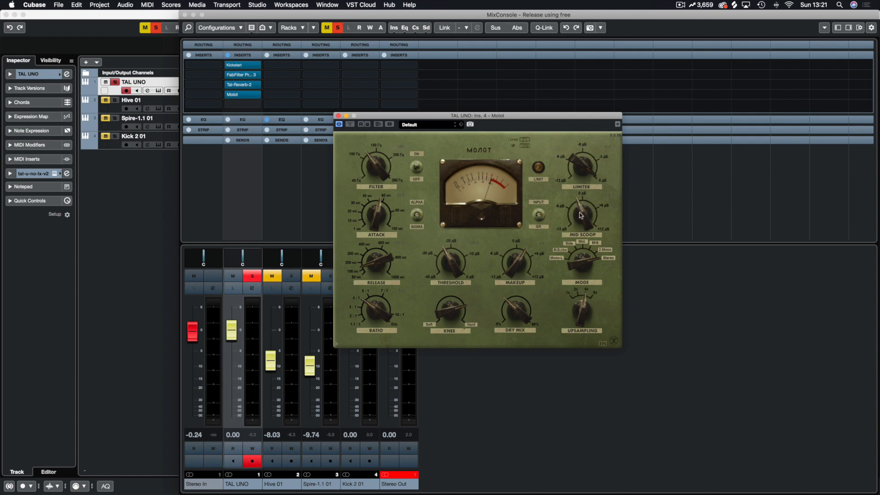
pyautogui.click(338, 116)
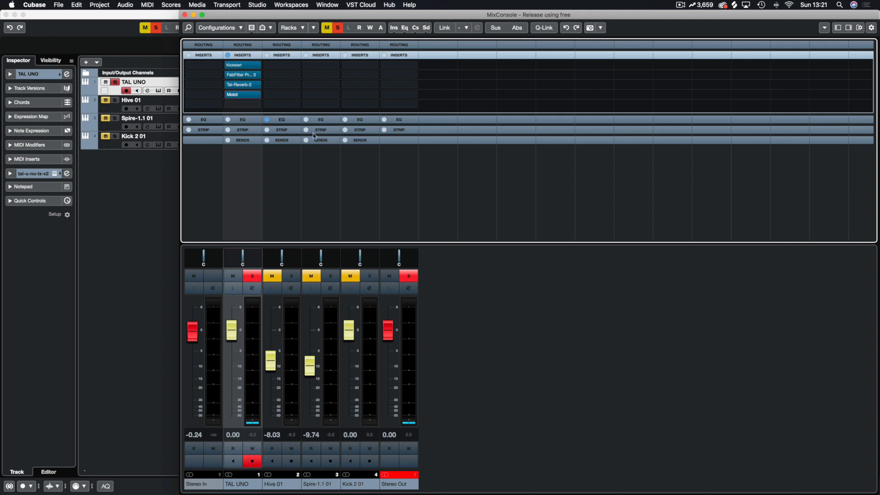
pyautogui.press('F3')
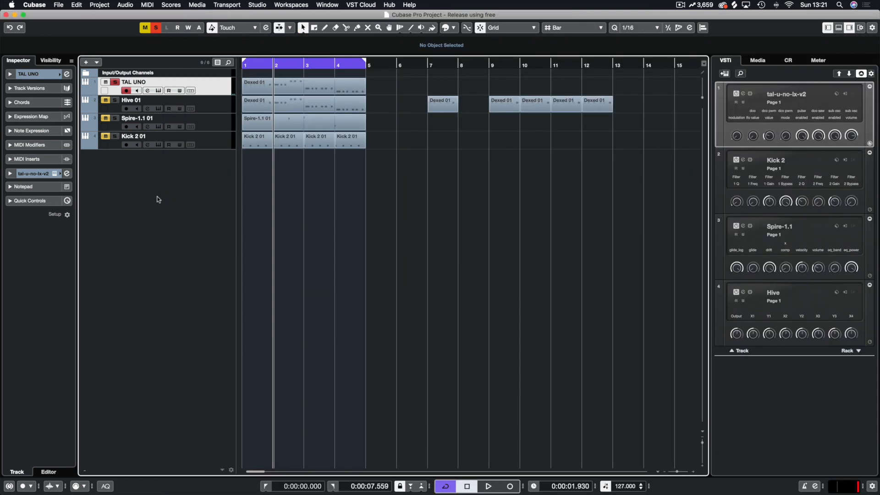